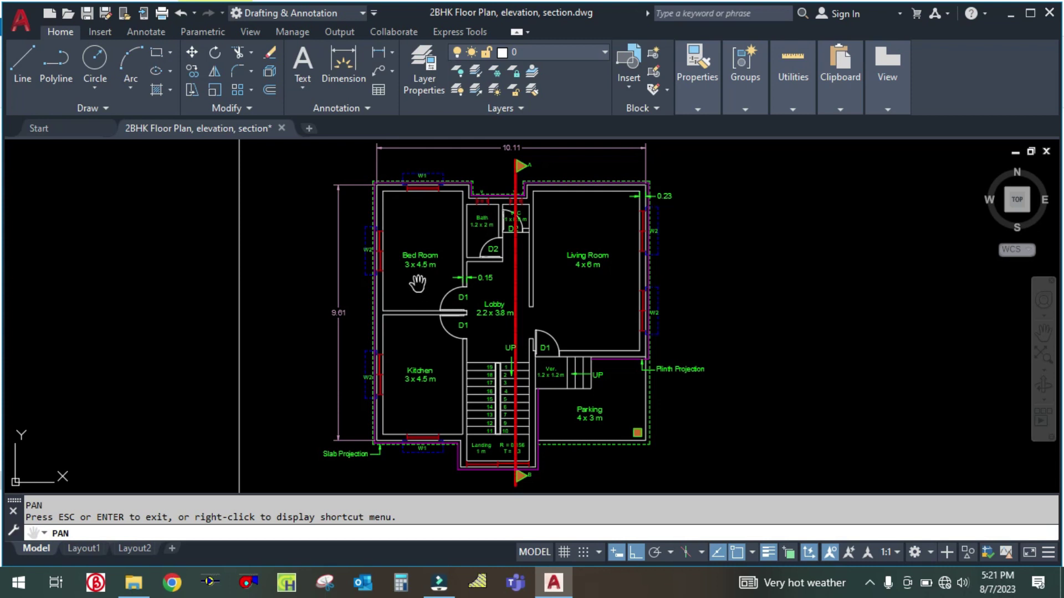
Examine the floor plan's rooms and exterior walls, focusing on the kitchen and the bed room's outer walls and windows
scroll(413, 285, "up", 3)
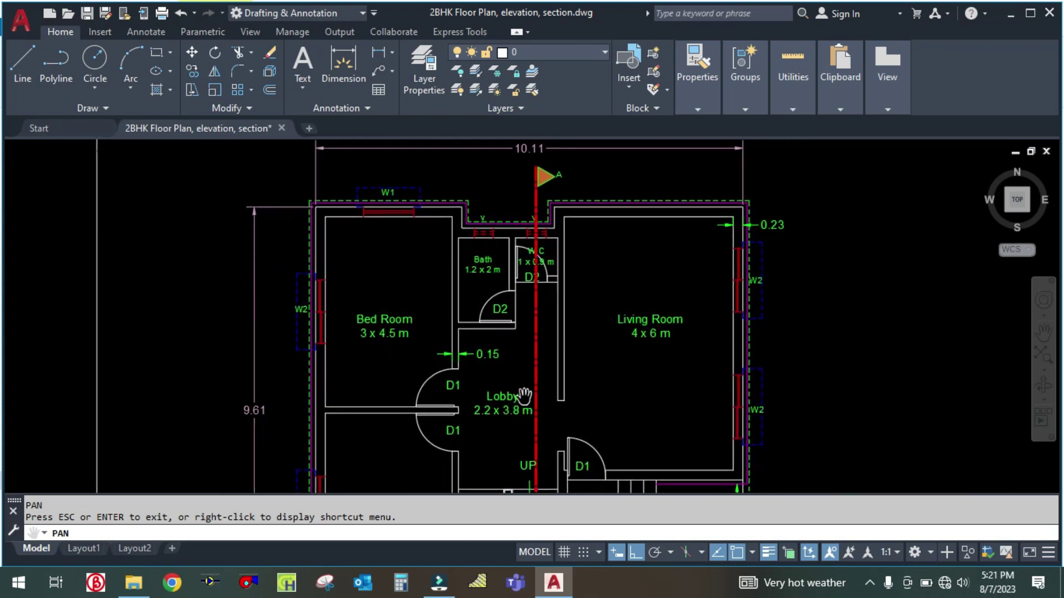
scroll(620, 409, "down", 3)
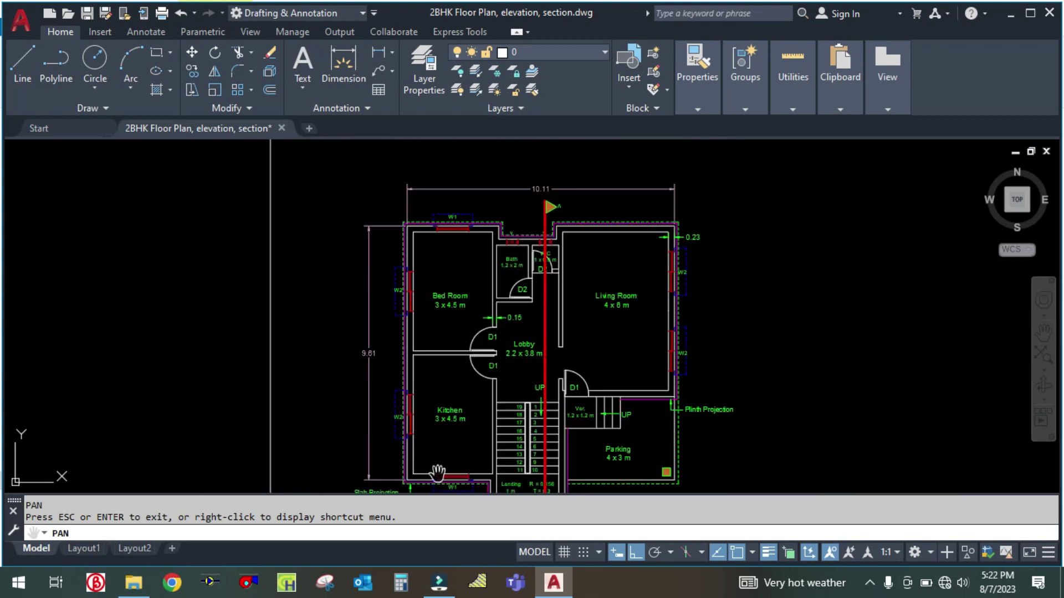
left_click_drag(545, 449, 510, 416)
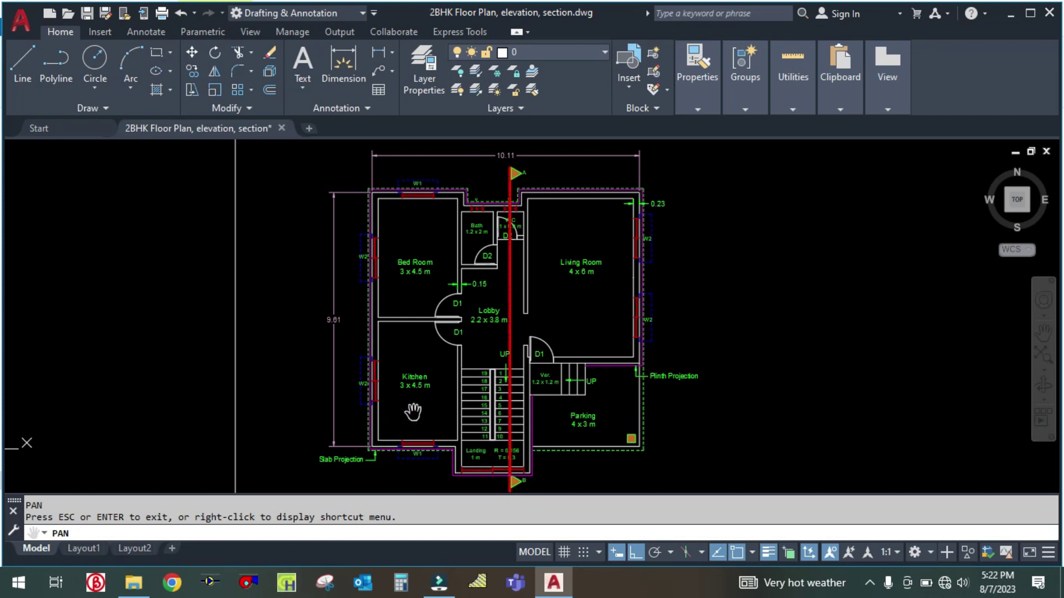
scroll(399, 412, "up", 5)
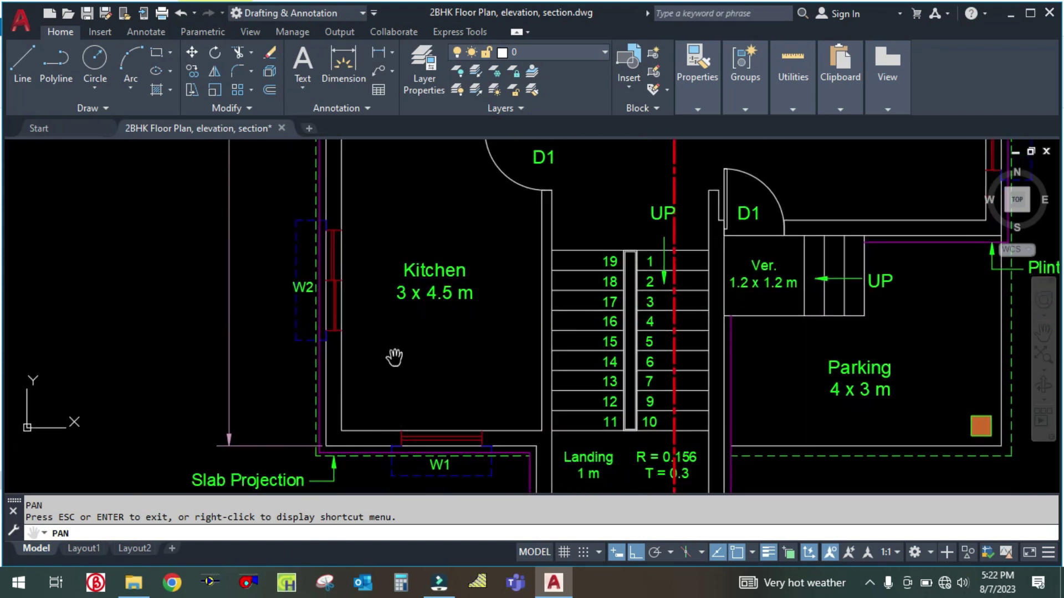
scroll(394, 361, "down", 3)
left_click_drag(452, 302, 454, 354)
left_click_drag(396, 227, 395, 312)
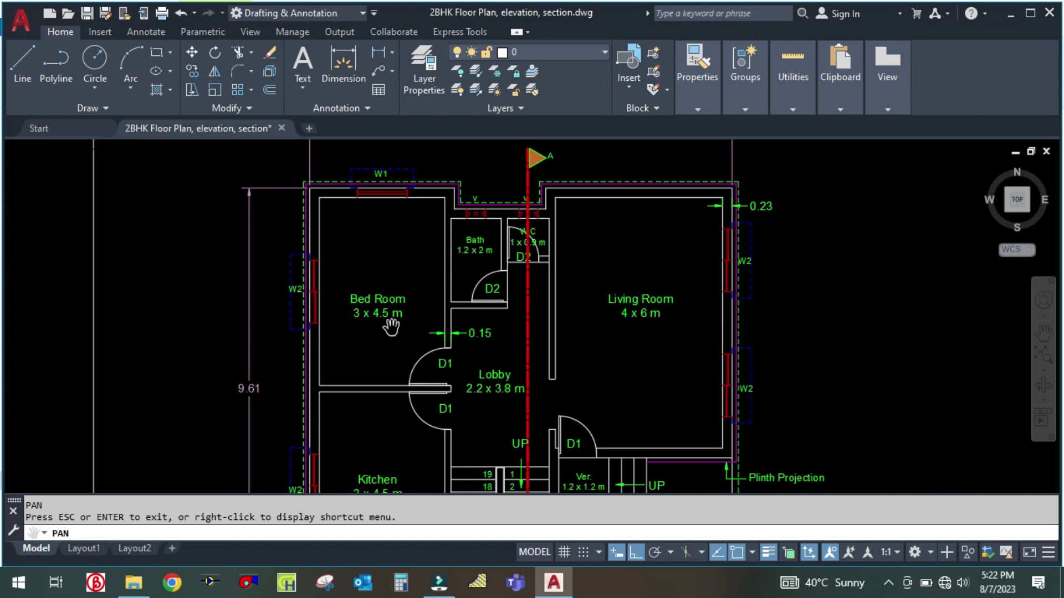
left_click_drag(375, 385, 421, 396)
scroll(404, 347, "up", 2)
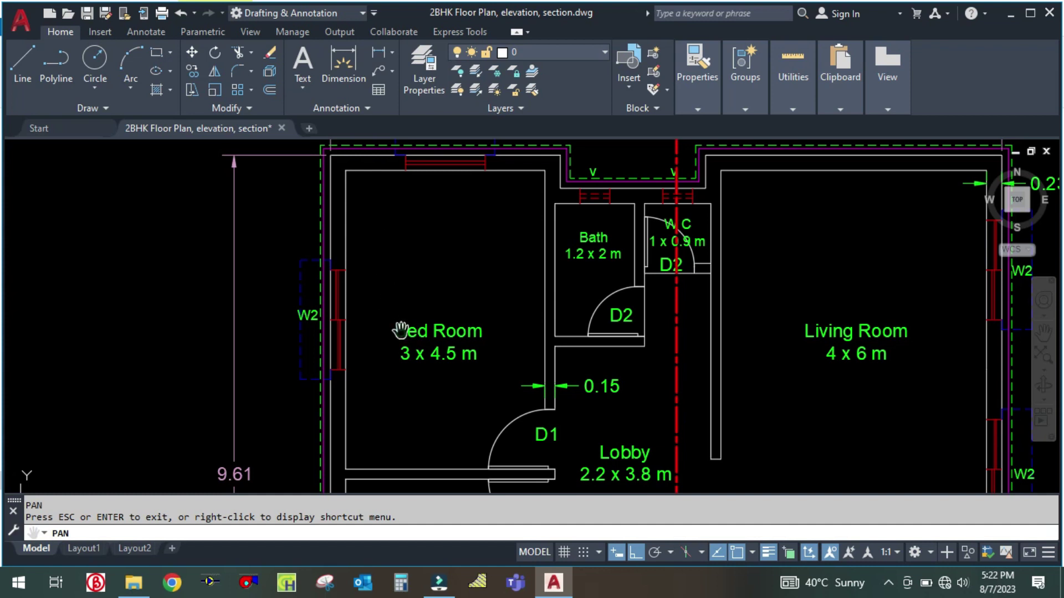
left_click_drag(365, 390, 416, 394)
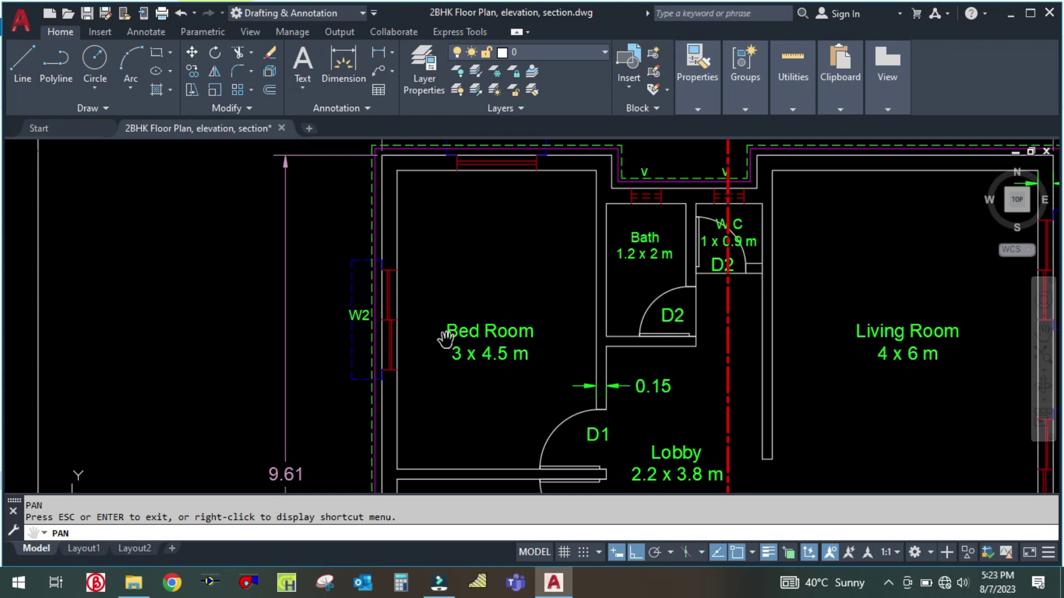
left_click_drag(423, 287, 470, 309)
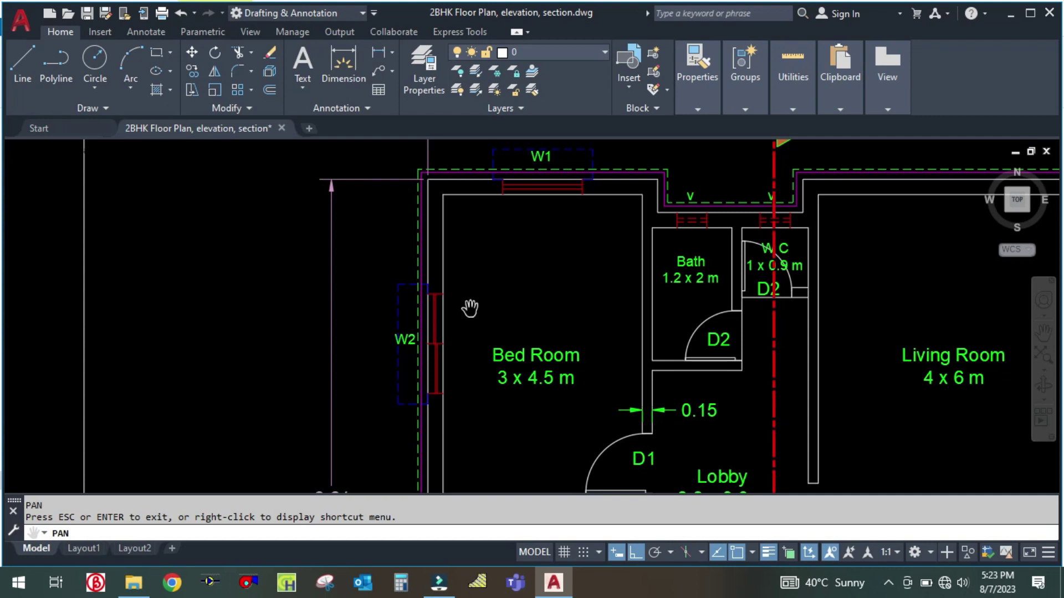
left_click_drag(450, 383, 485, 351)
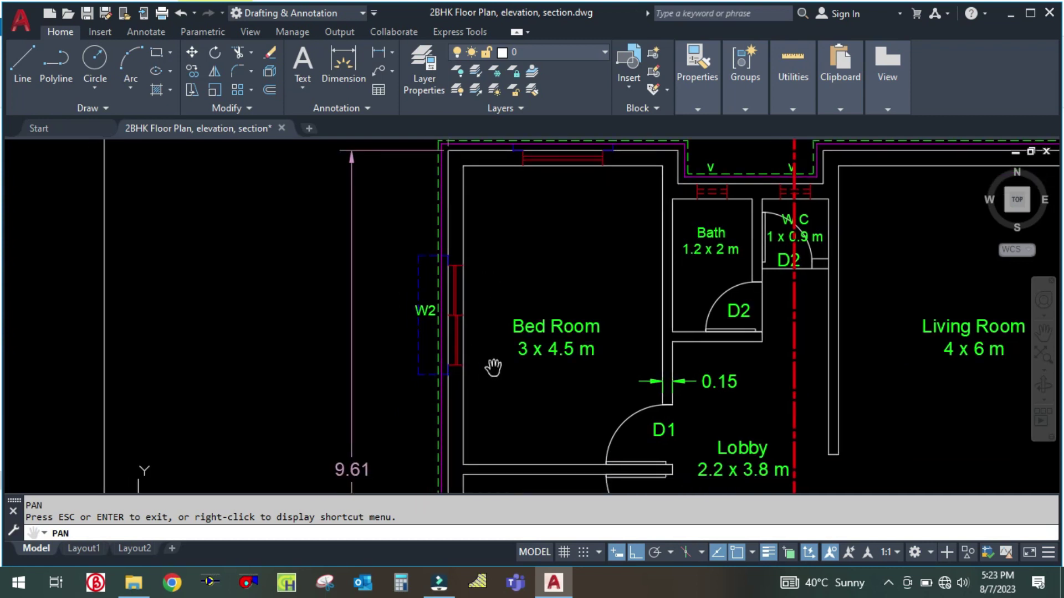
key("Escape")
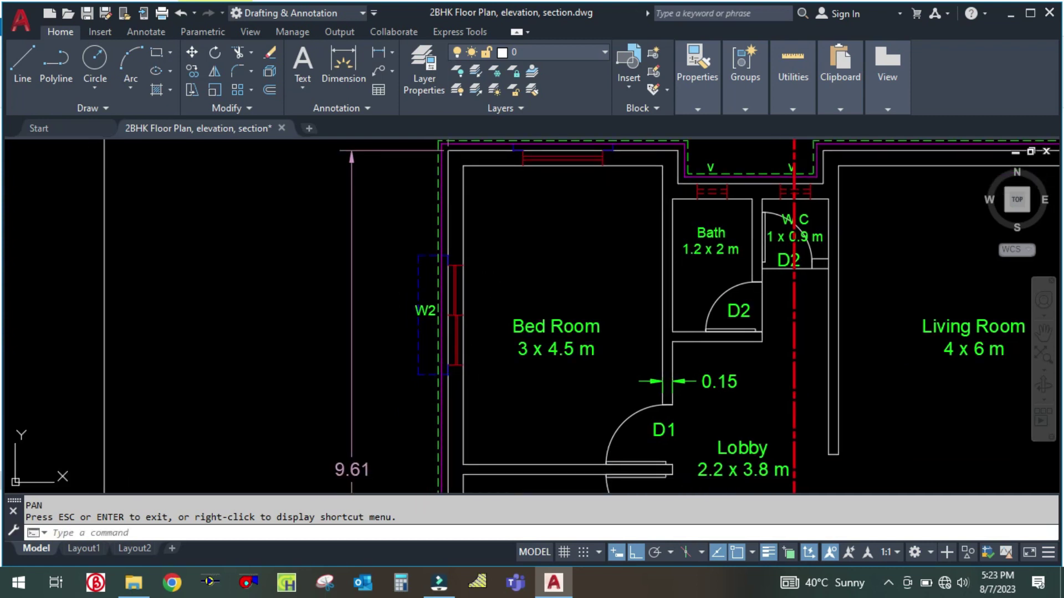
Copy the Bed Room label horizontally into the empty area outside the plan, beyond the 9.61 dimension
type("co")
key("Return")
left_click(546, 328)
key("Return")
left_click(556, 382)
left_click(248, 328)
key("Escape")
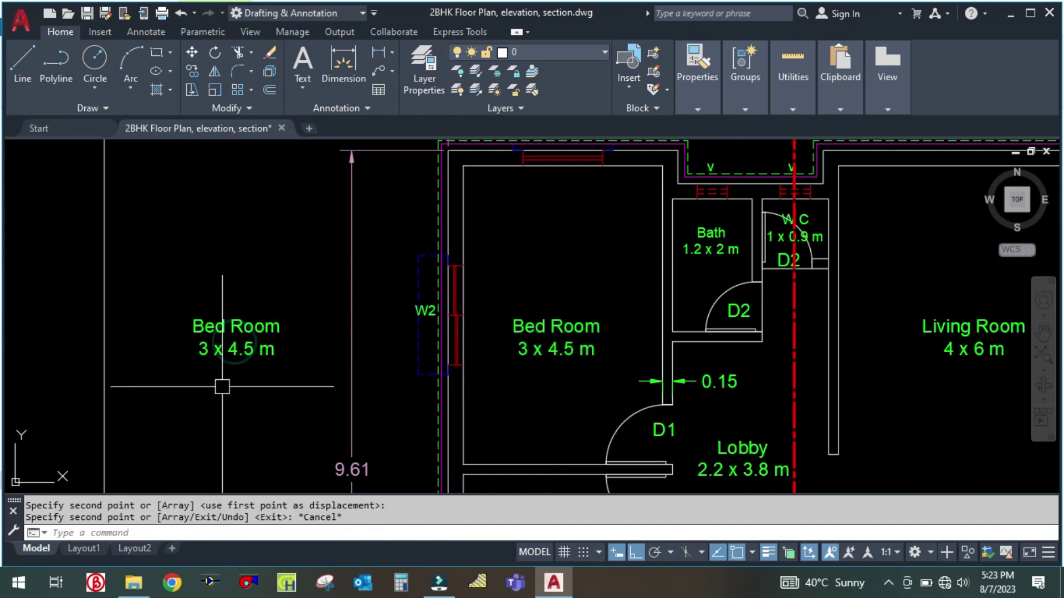
Replace the copied label's text with the numbered item "1. For 2 wall exposed" and widen its text frame to fit one line
left_click(249, 347)
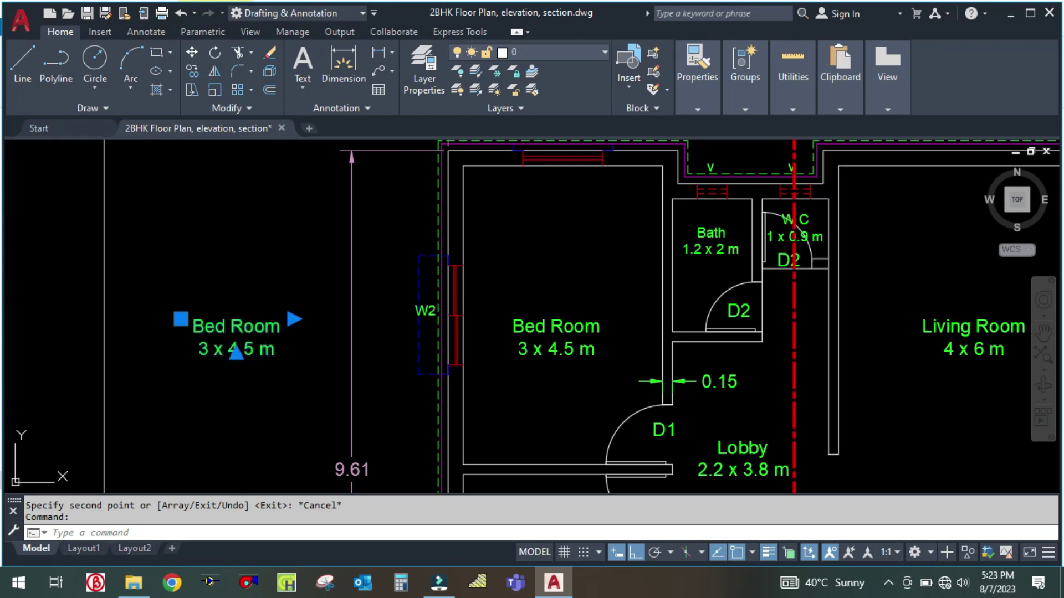
double_click(248, 348)
left_click(277, 348)
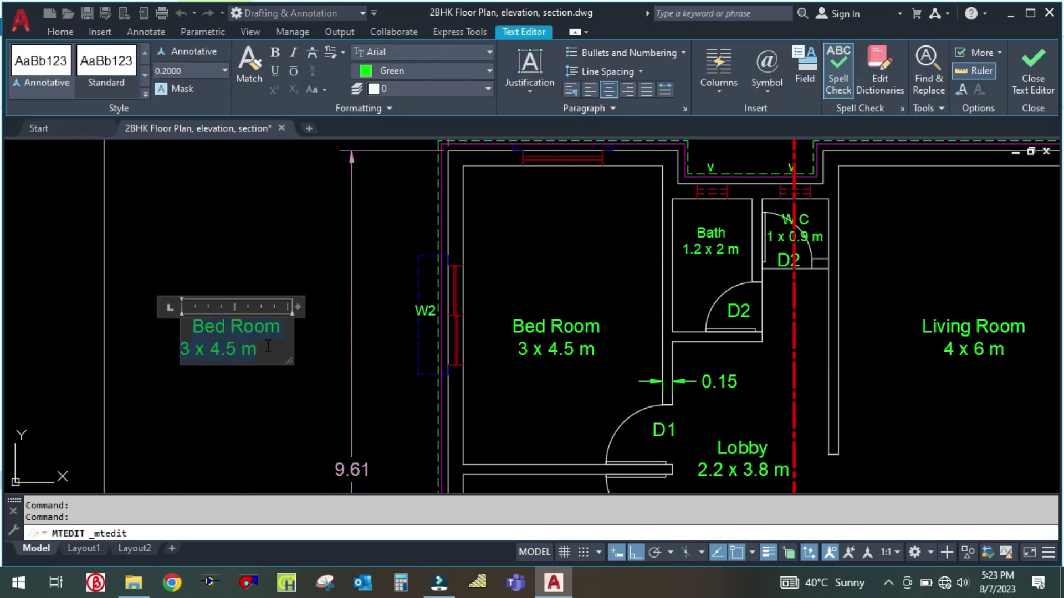
type("1. ")
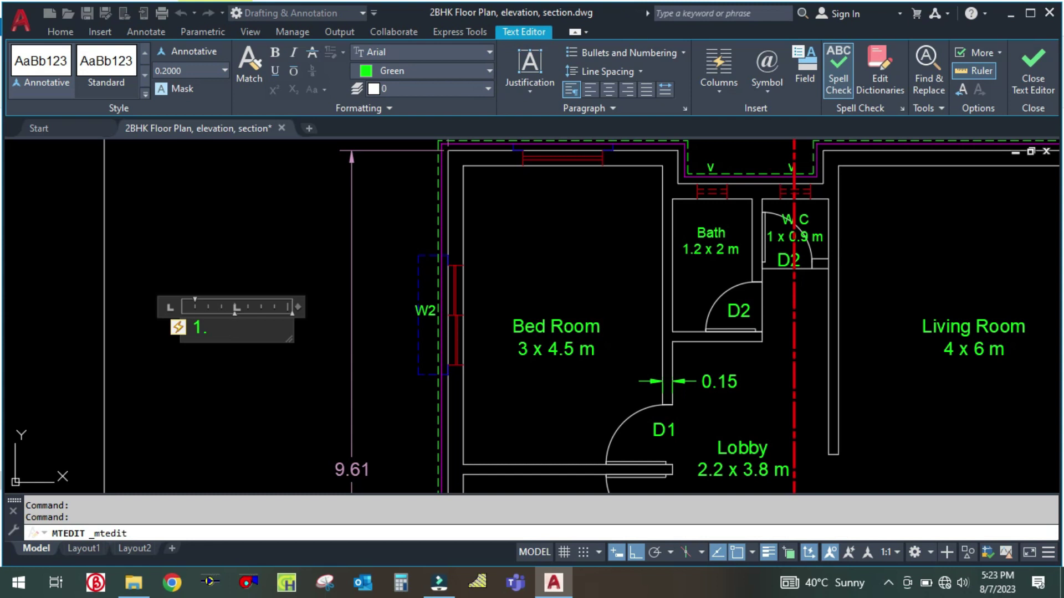
type("For")
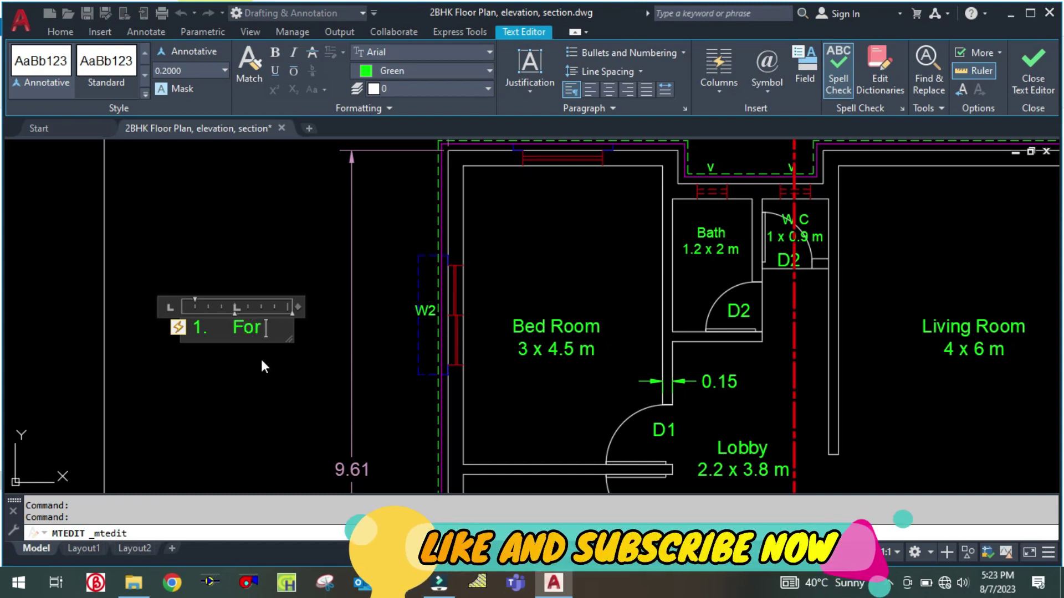
type(" 2 wall")
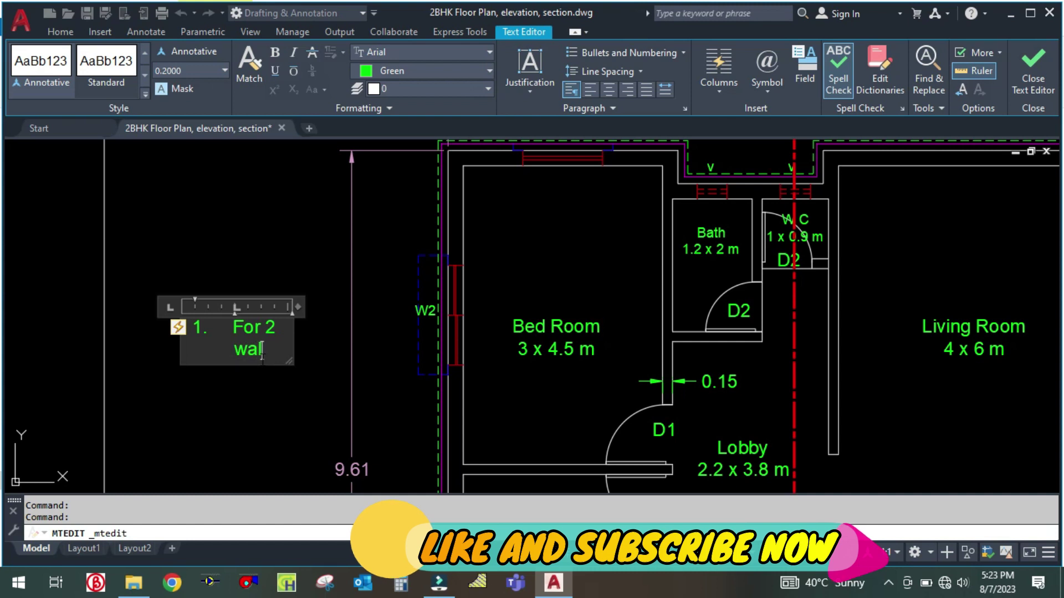
type(" e")
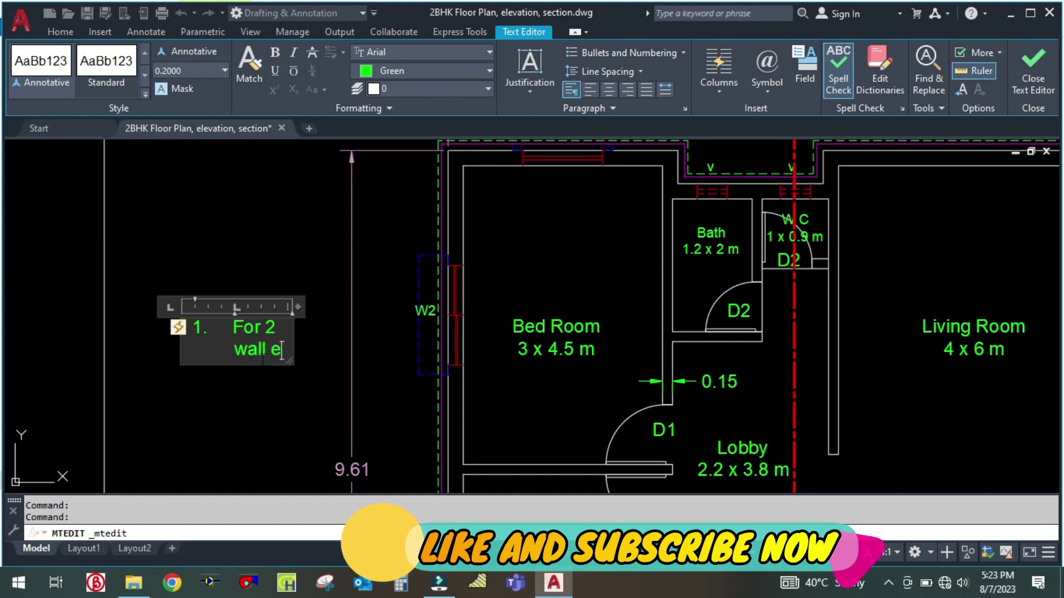
type("xposed")
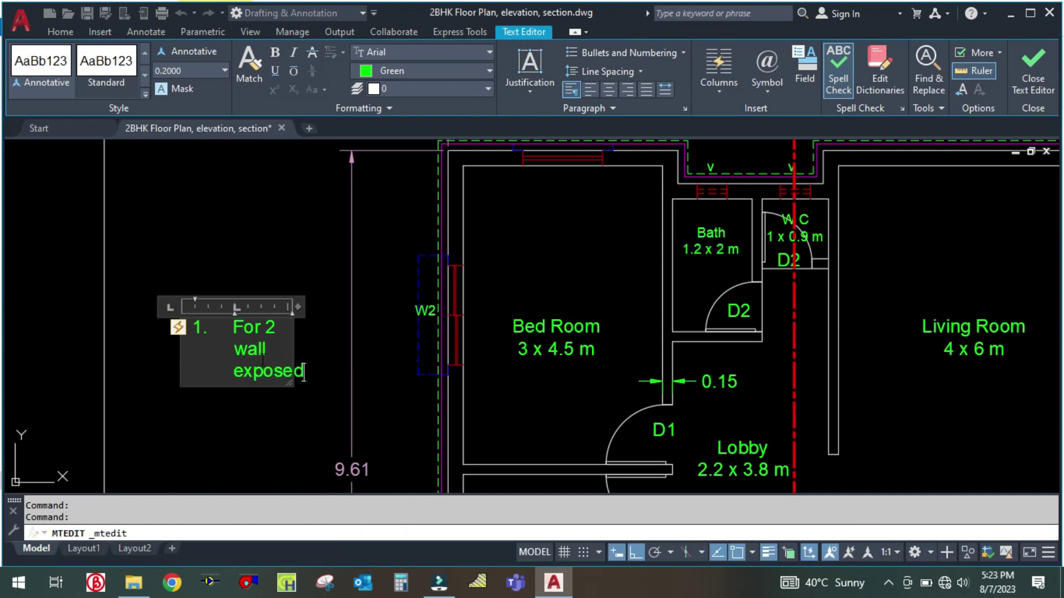
left_click_drag(295, 305, 438, 306)
left_click(255, 371)
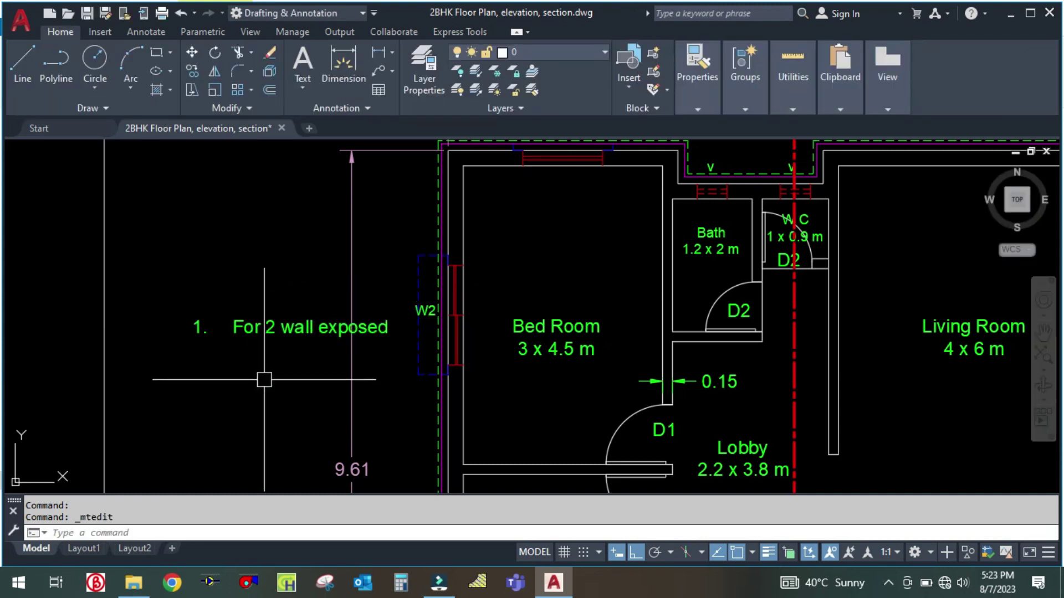
Move the numbered note horizontally away from the plan so its text clears the 9.61 dimension line
type("m")
key("Return")
left_click(280, 326)
key("Return")
left_click(292, 351)
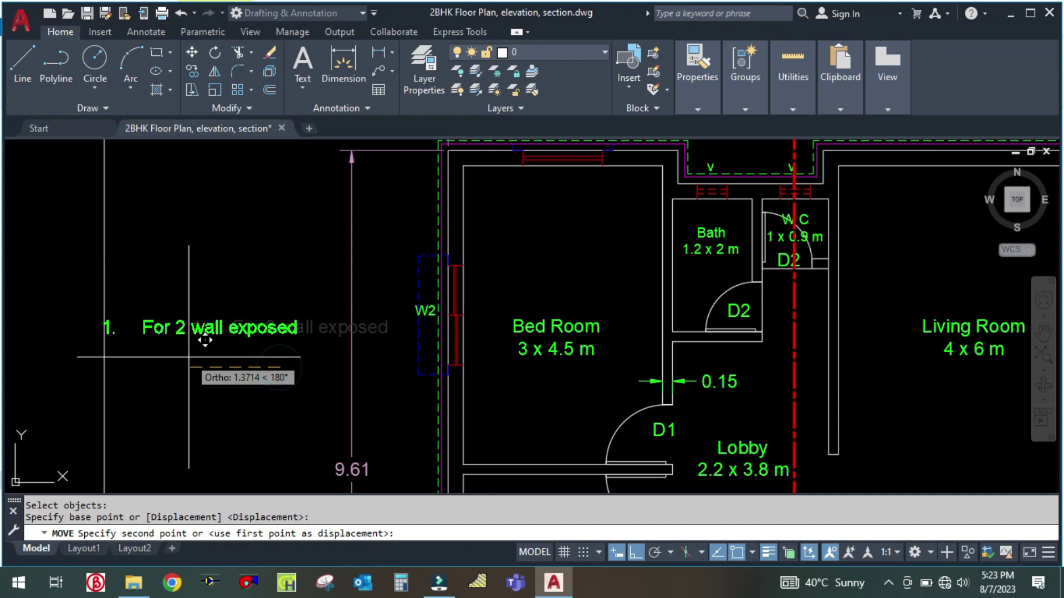
left_click(220, 354)
key("Escape")
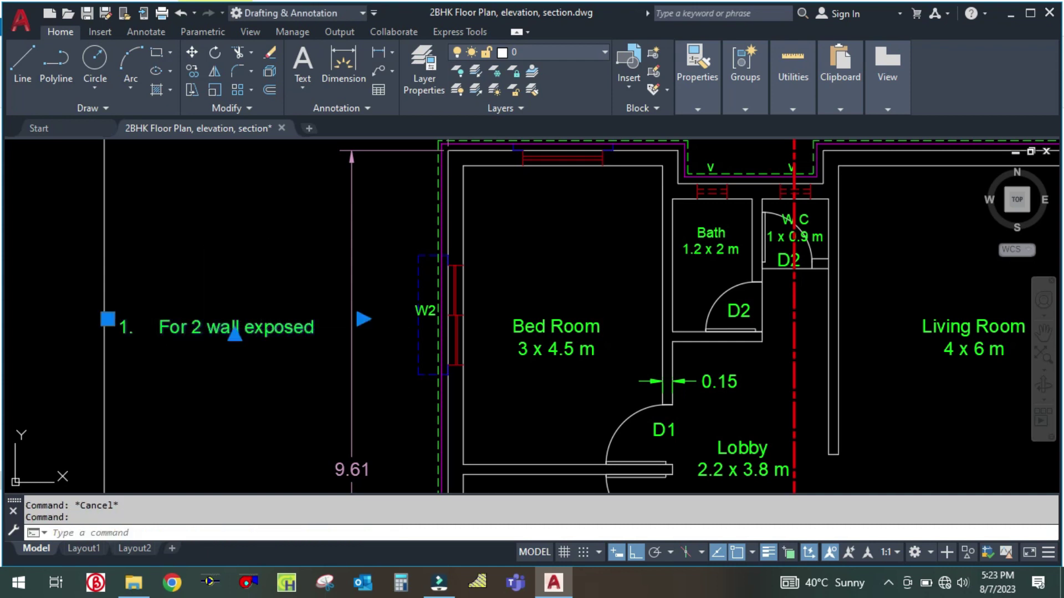
Add the unnumbered line "150 ft2 / ton" beneath the note's first item
double_click(302, 329)
key("Return")
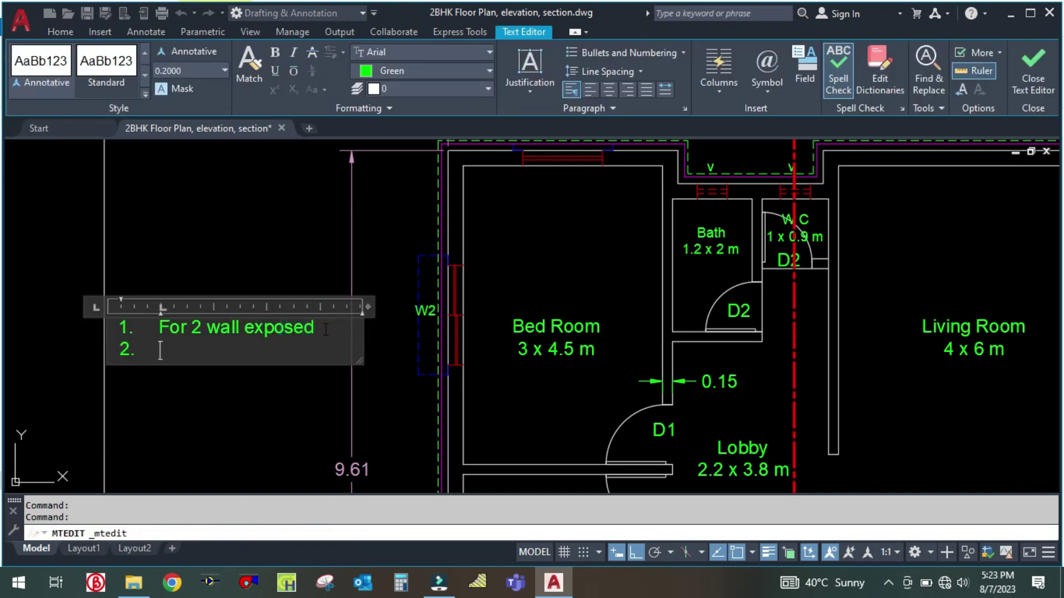
type("150")
type(" fr")
type("ton")
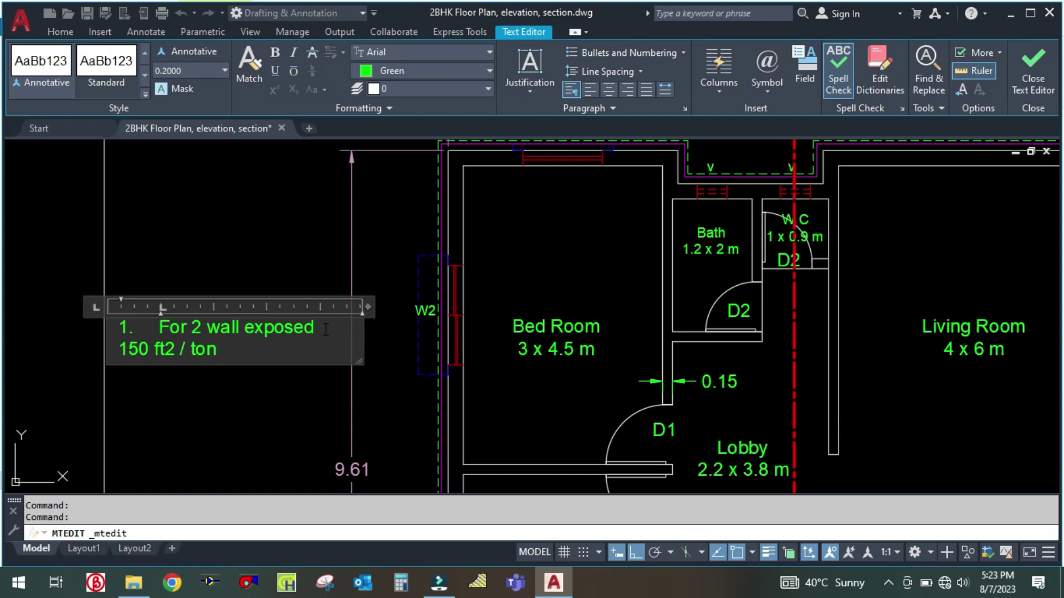
Add the note's second item, "If the exposer is more than two side then we considering 100 ft2 / ton", and finish the text edit
key("Return")
type("2.")
key("Tab")
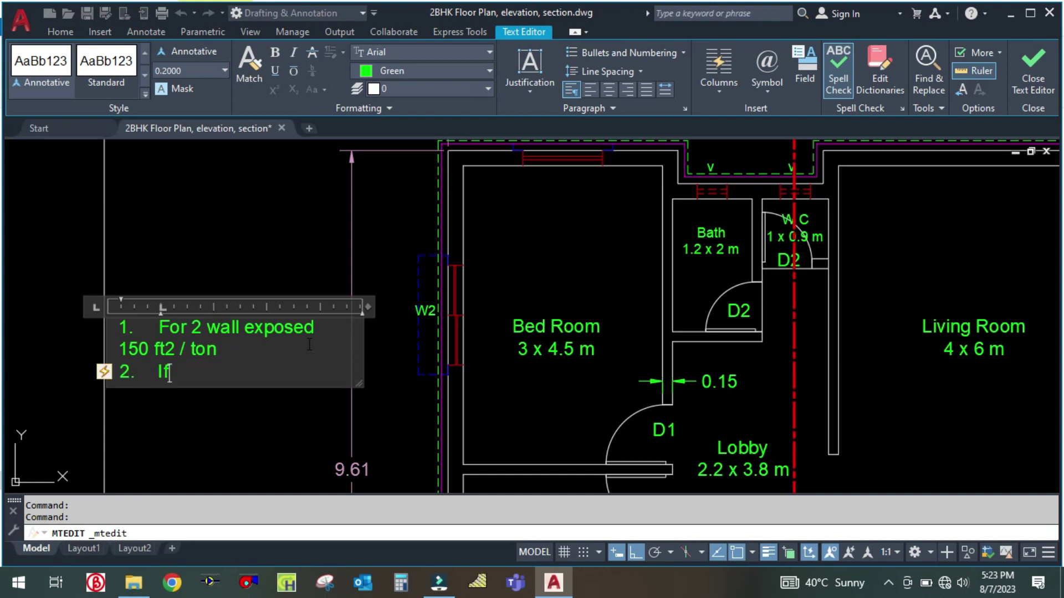
type("If the exposer")
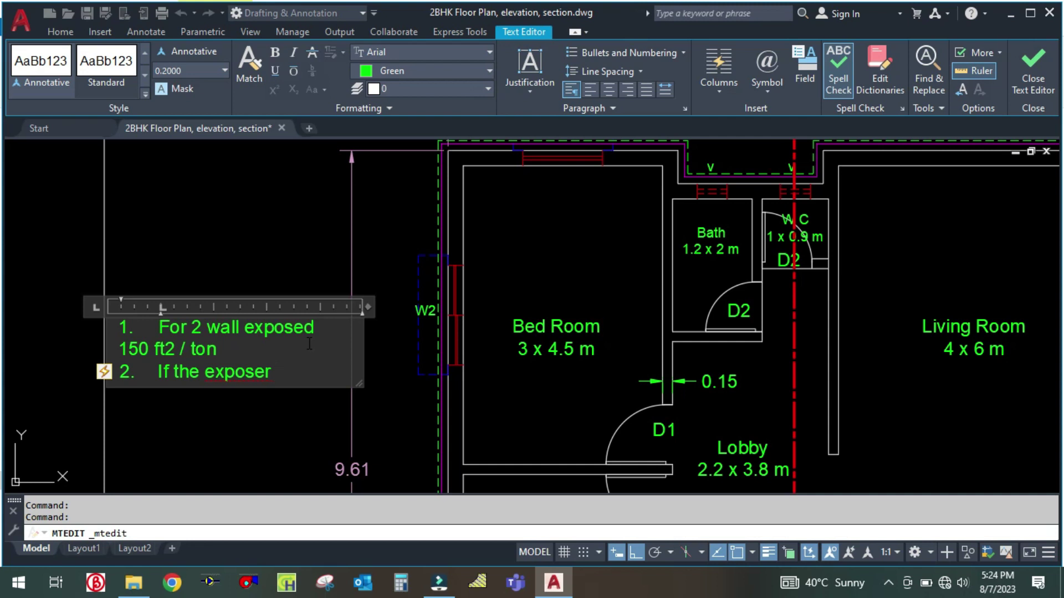
type("is more ")
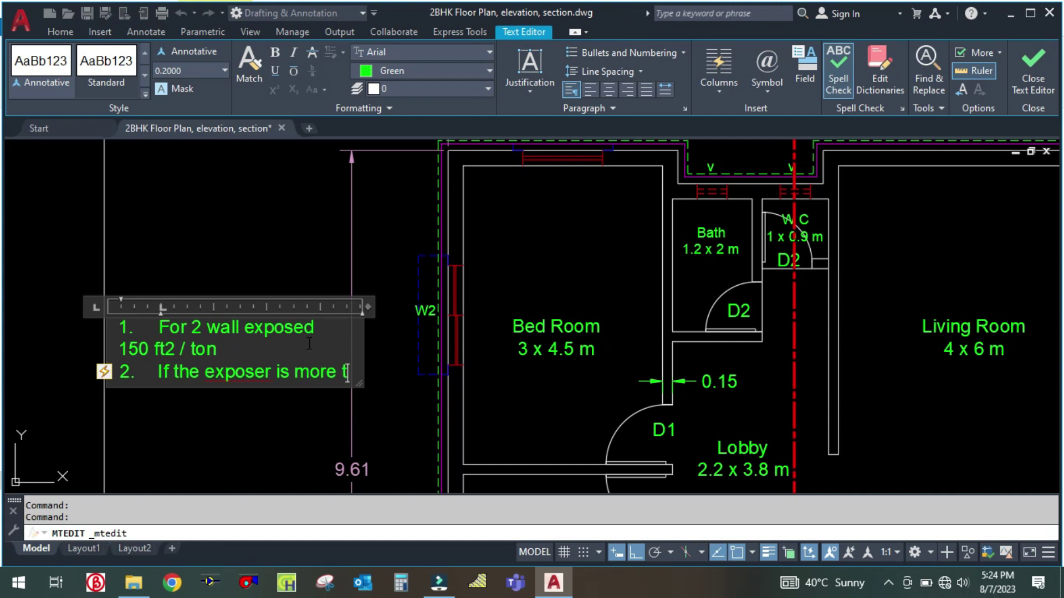
type("than two wall")
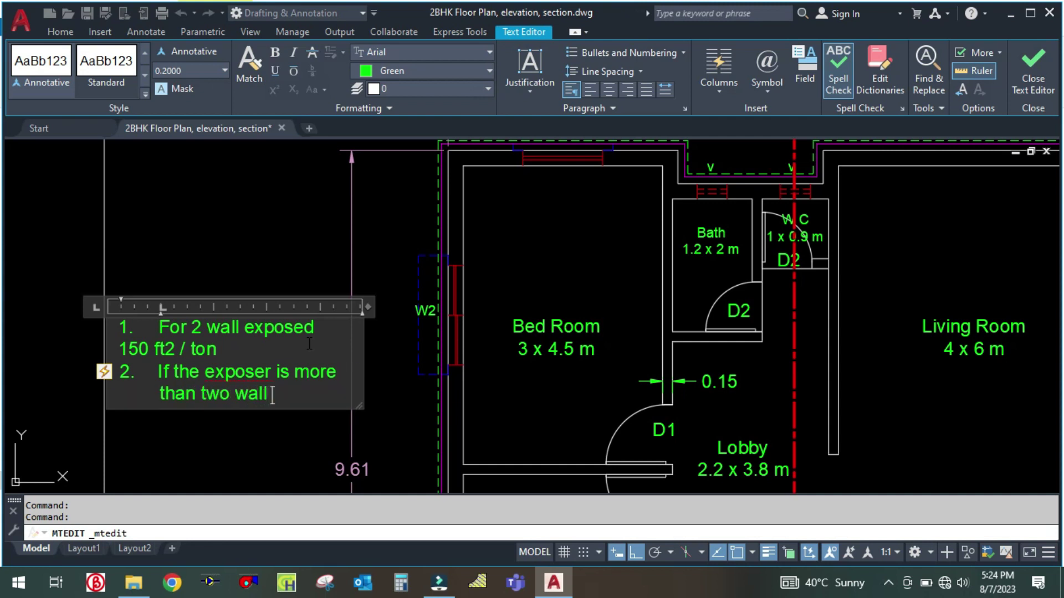
key("BackSpace")
key("BackSpace")
type("ide then we consider")
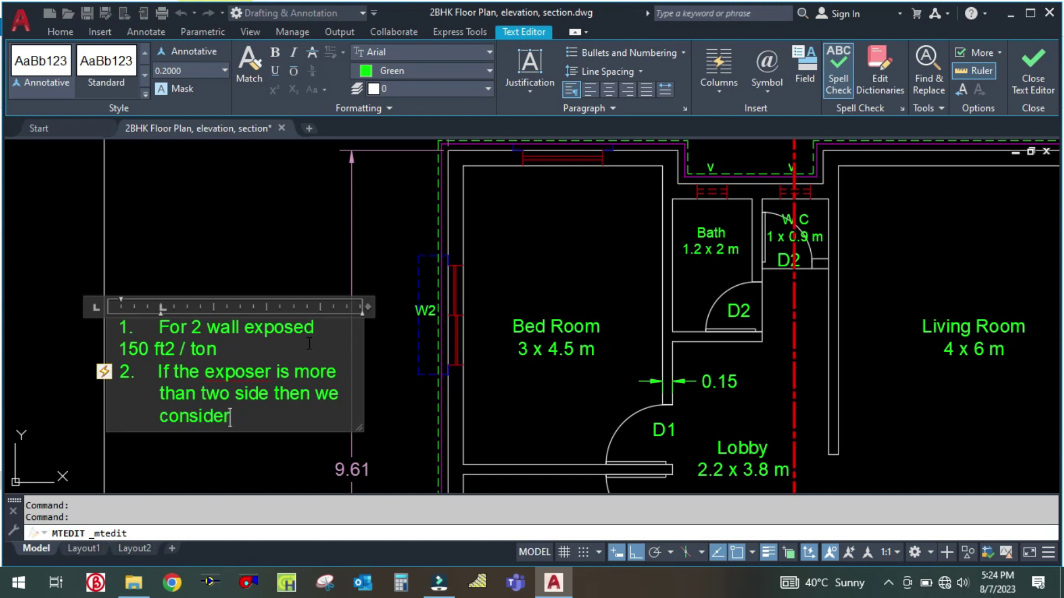
type("eing 100 ft2")
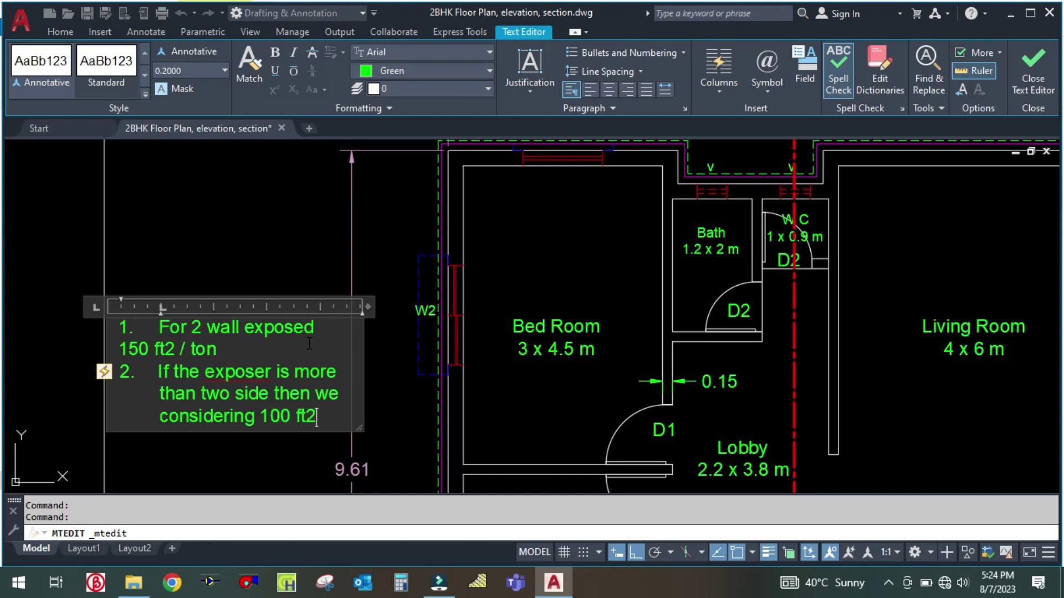
type(" / ton")
left_click(271, 452)
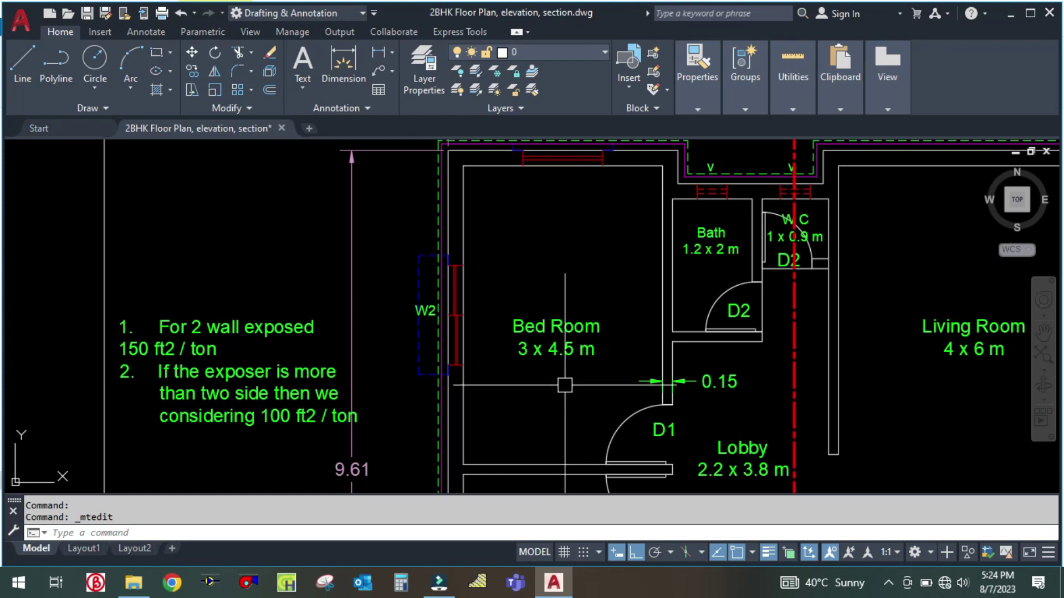
Move the Bed Room label straight up into the upper part of the room
type("m")
key("Return")
left_click(569, 361)
key("Return")
left_click(560, 395)
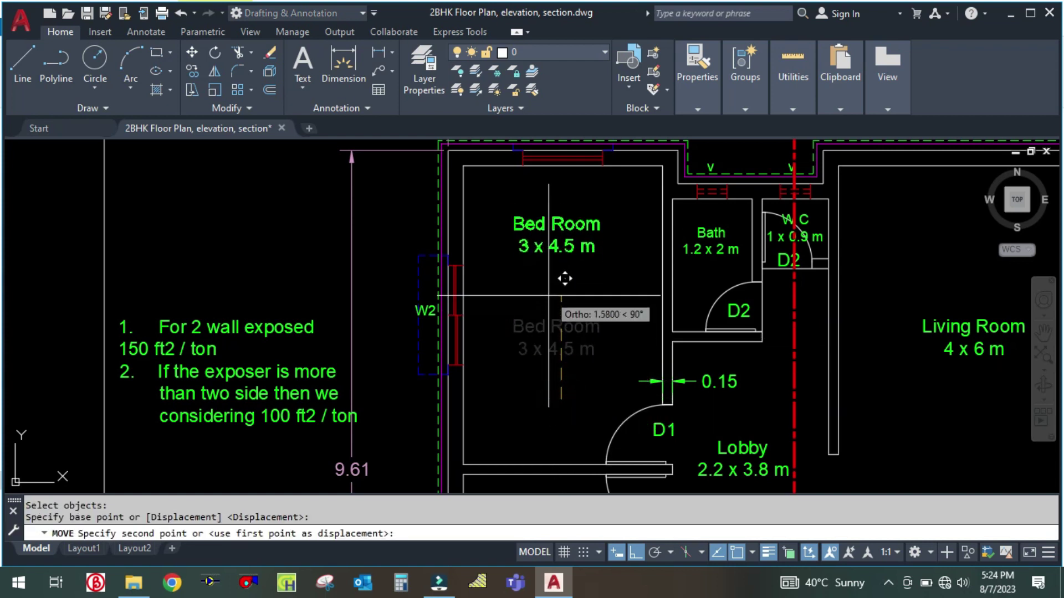
left_click(564, 265)
key("Escape")
Copy the Bed Room label straight down to just below the original inside the room
type("co")
key("Return")
left_click(561, 220)
key("Return")
left_click(567, 242)
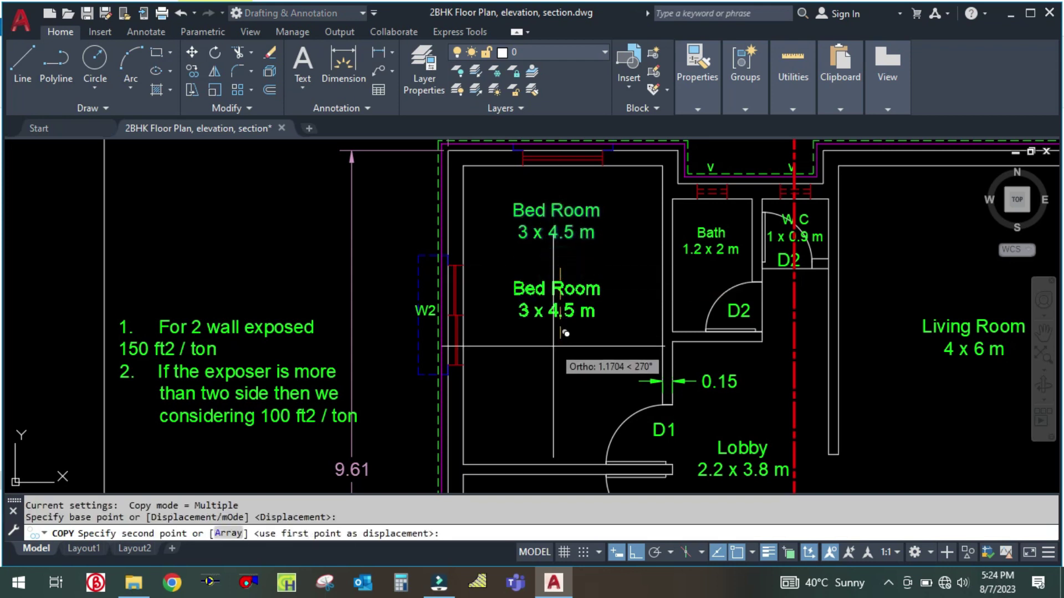
left_click(567, 321)
key("Escape")
Replace the copied Bed Room label's text with "Area - 13.5 m2 =", working out 3 × 4.5 in Calculator
double_click(567, 311)
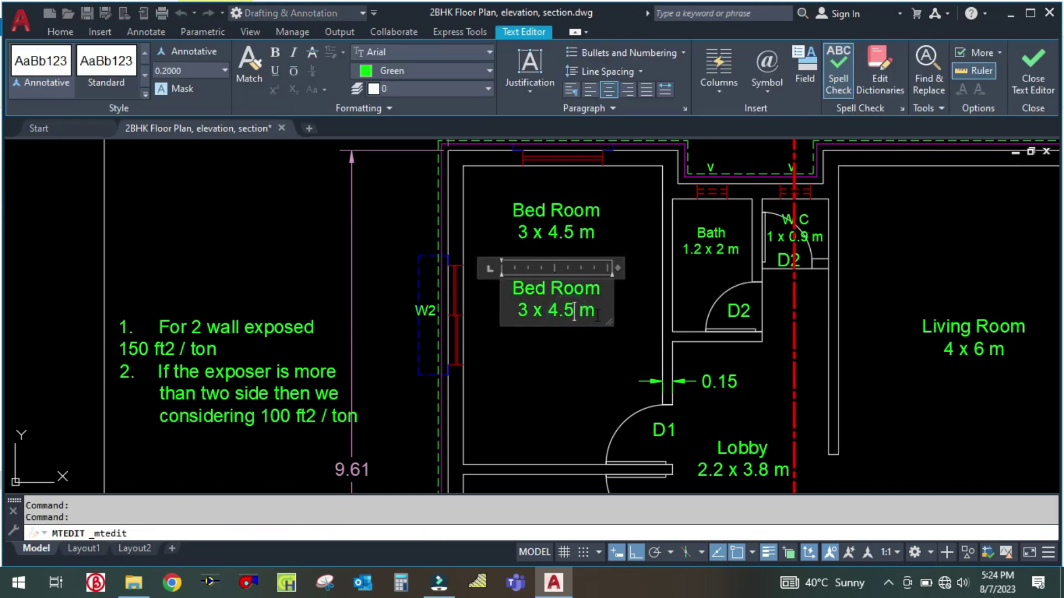
type("Area")
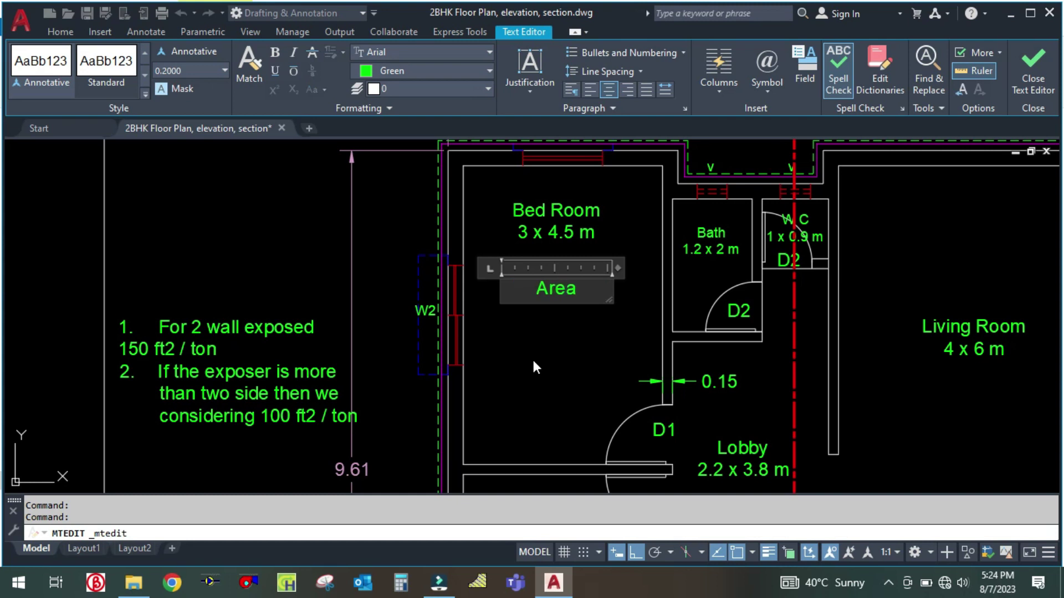
type(" -")
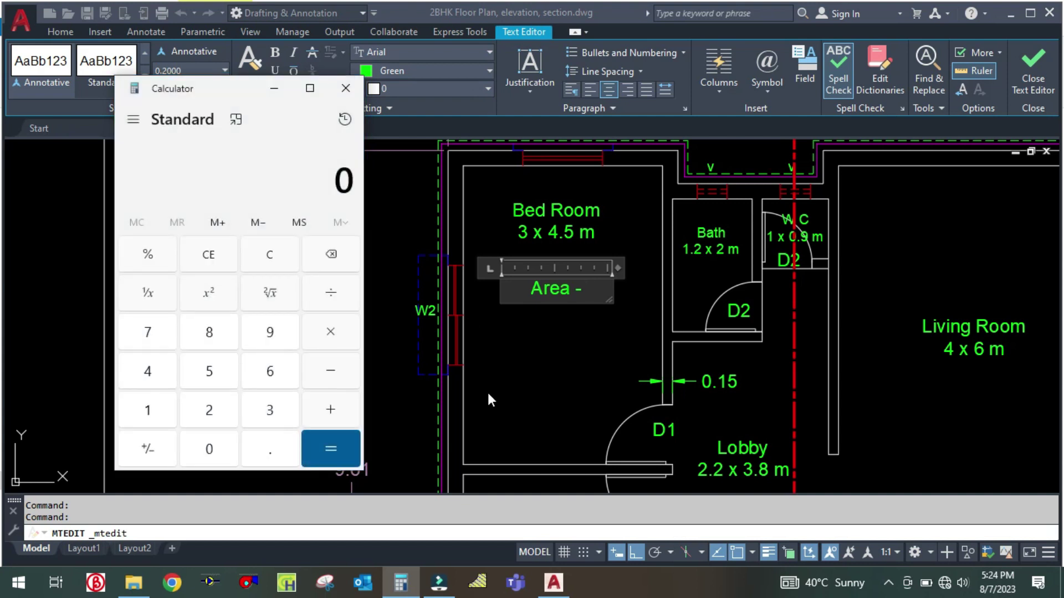
type("3*4.5")
key("Return")
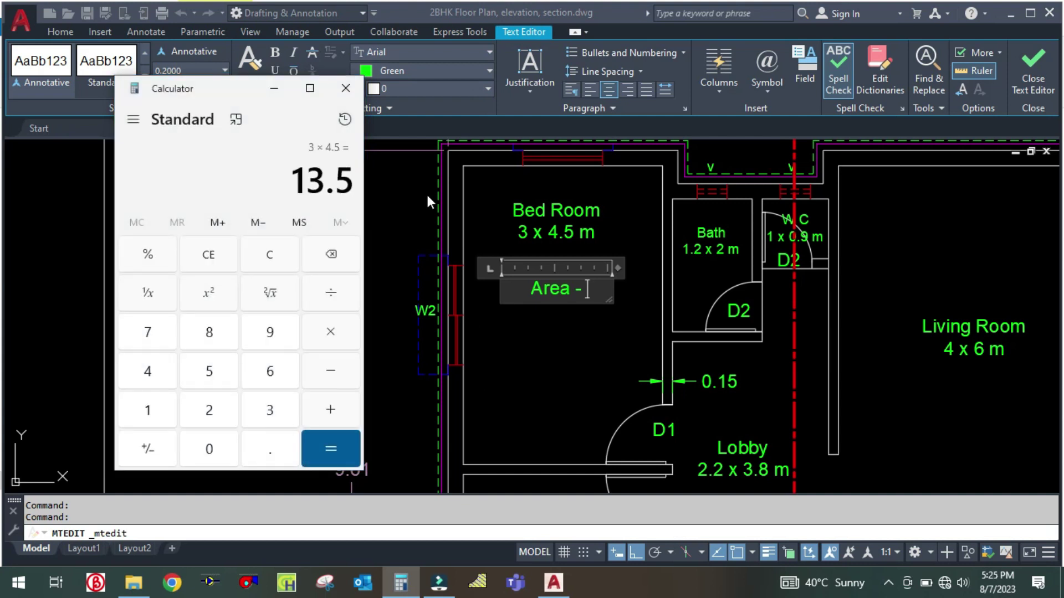
left_click(273, 89)
type("13.5 m")
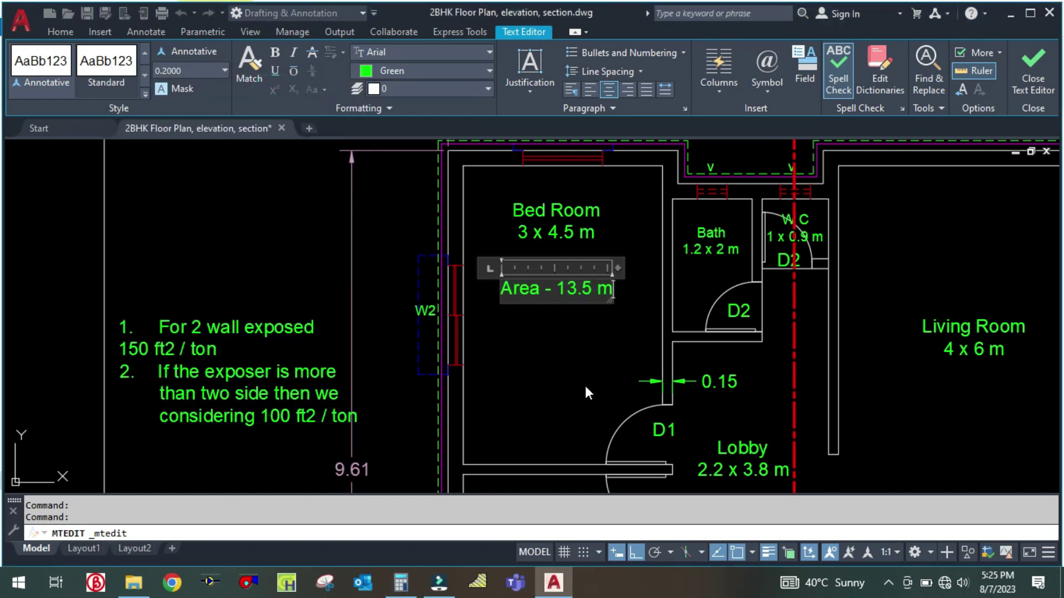
type("2 =")
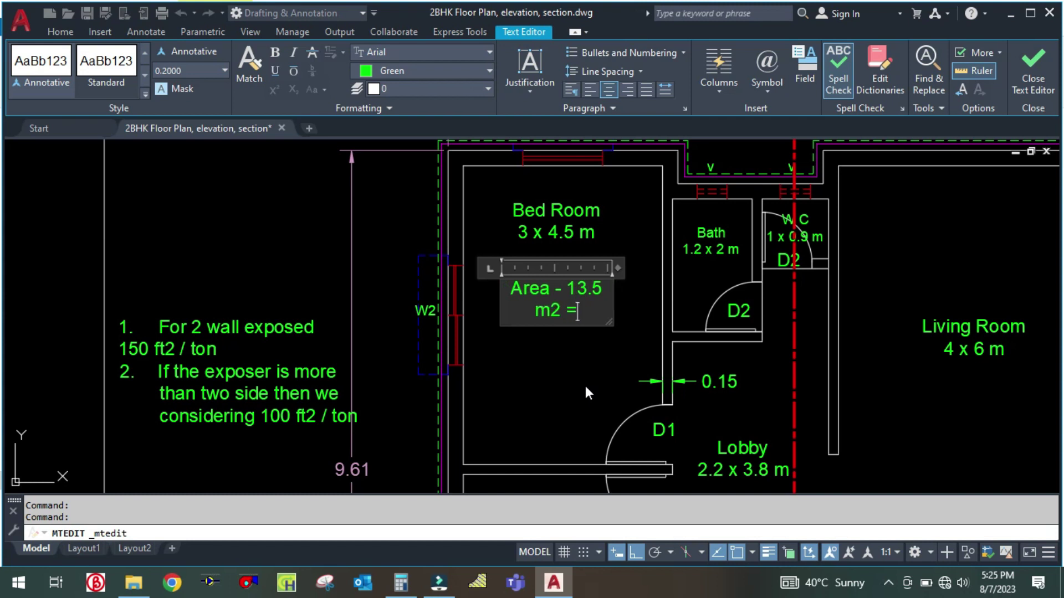
Multiply the 13.5 m2 area by 10.76 in Calculator, append "145 ft2" to the Bed Room's area text and finish the edit
left_click(400, 583)
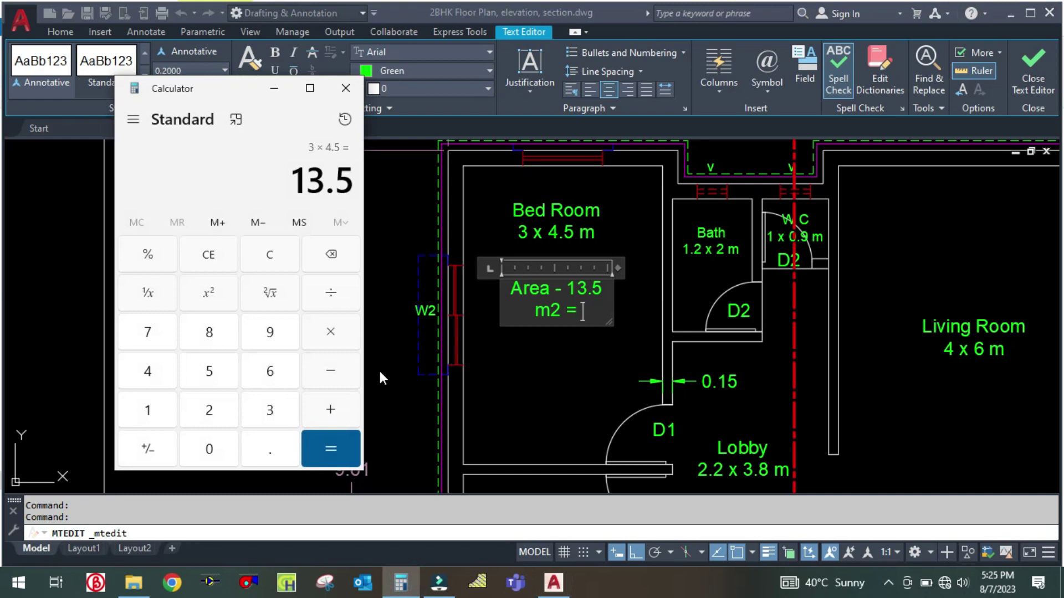
key("asterisk")
type("10.76")
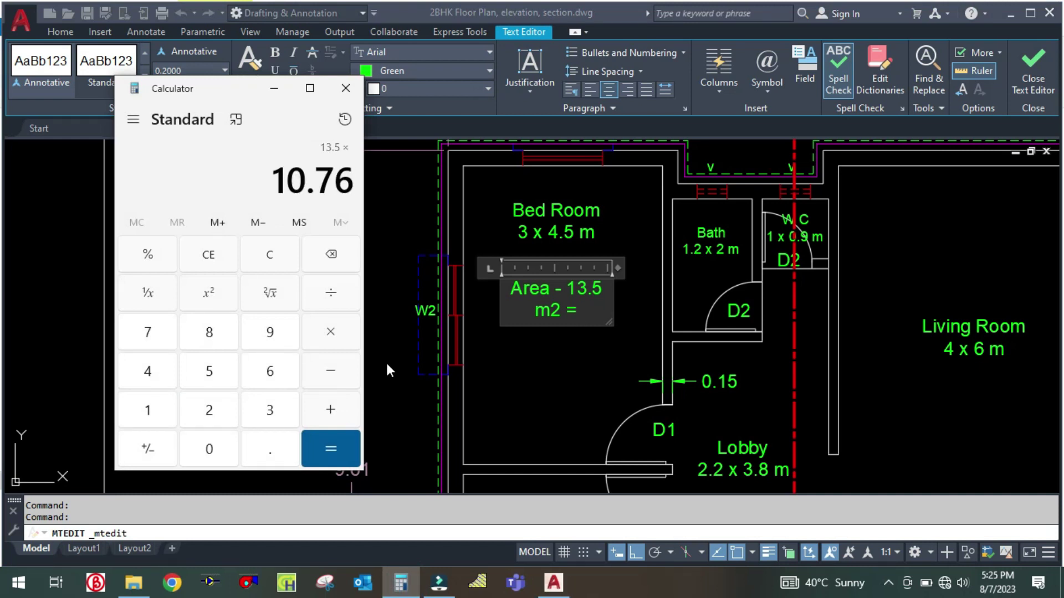
key("Return")
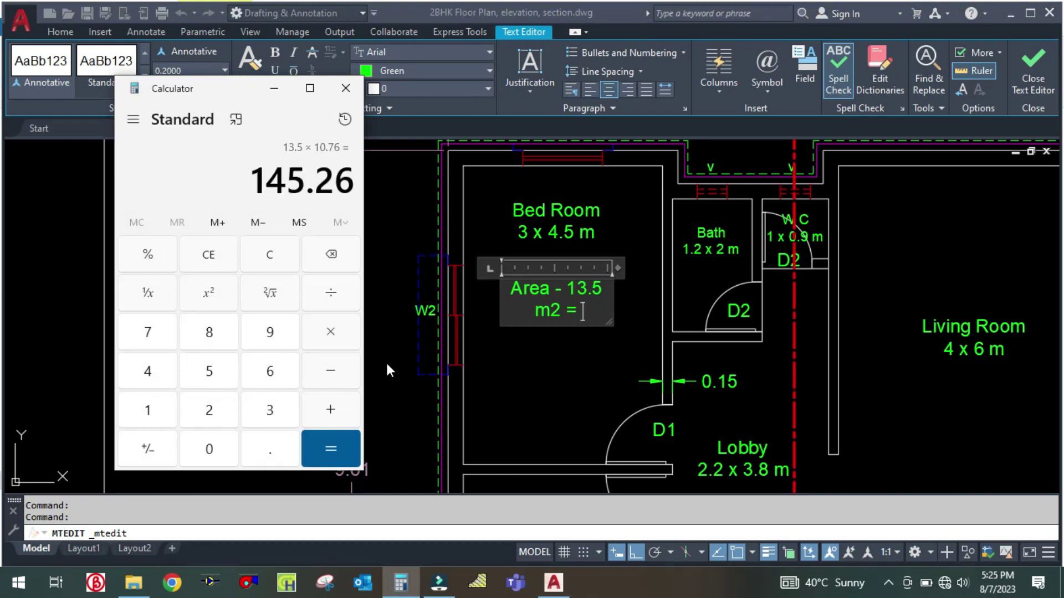
left_click(273, 89)
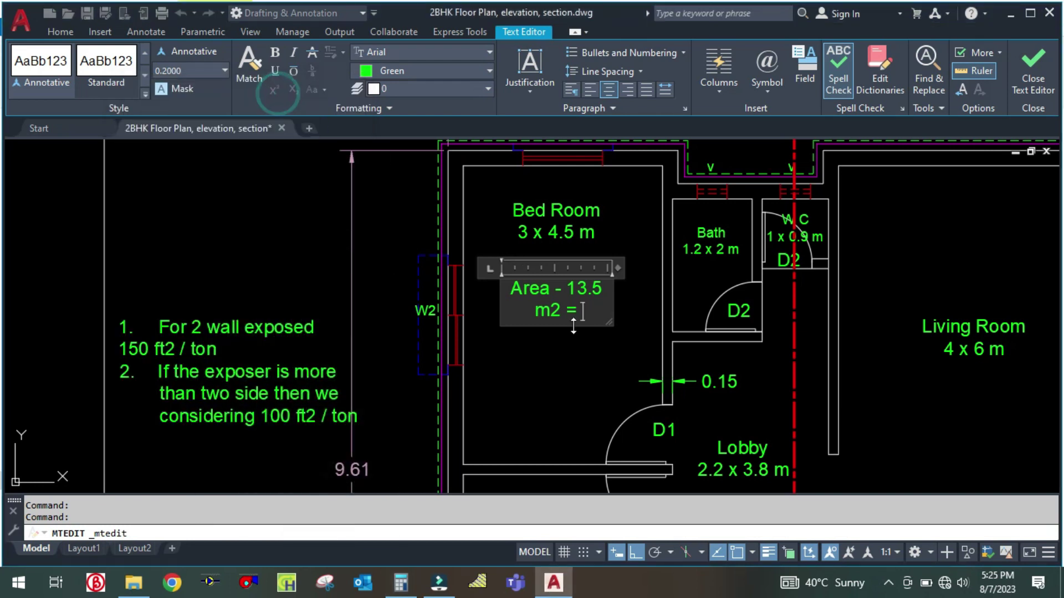
type("145")
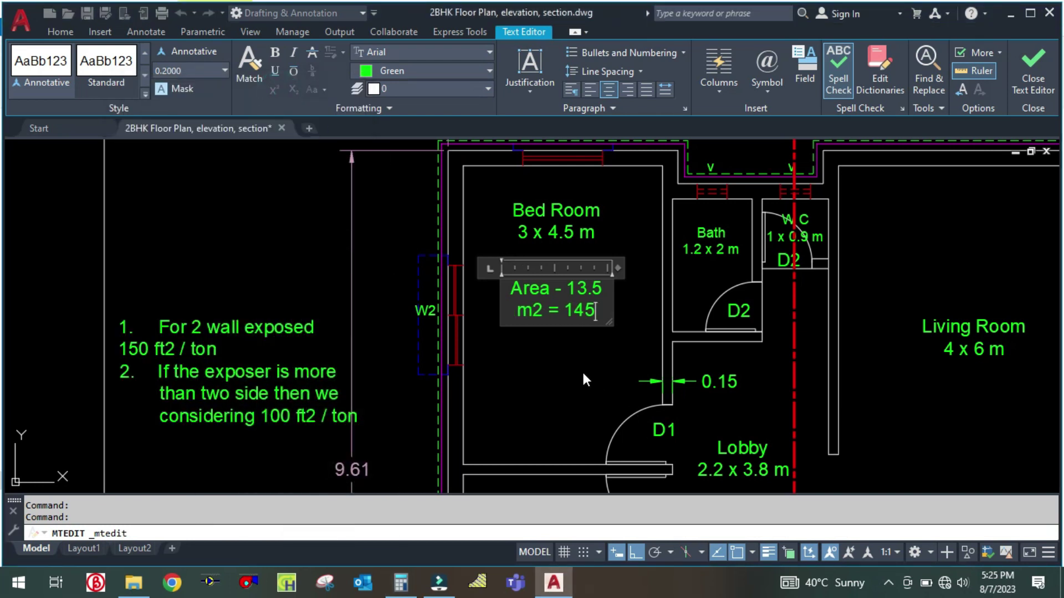
type(" ft2")
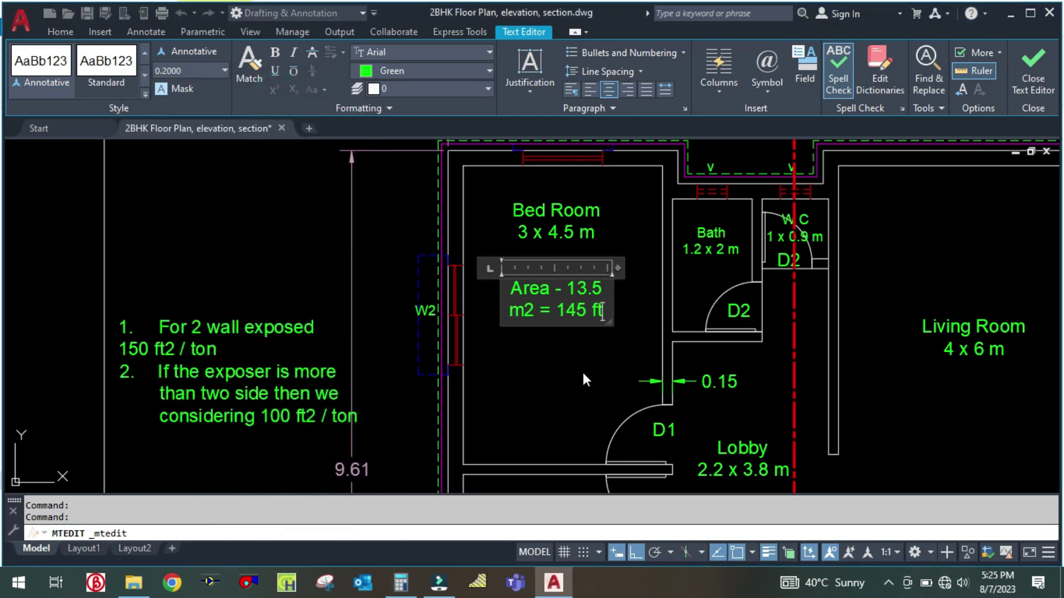
left_click(582, 384)
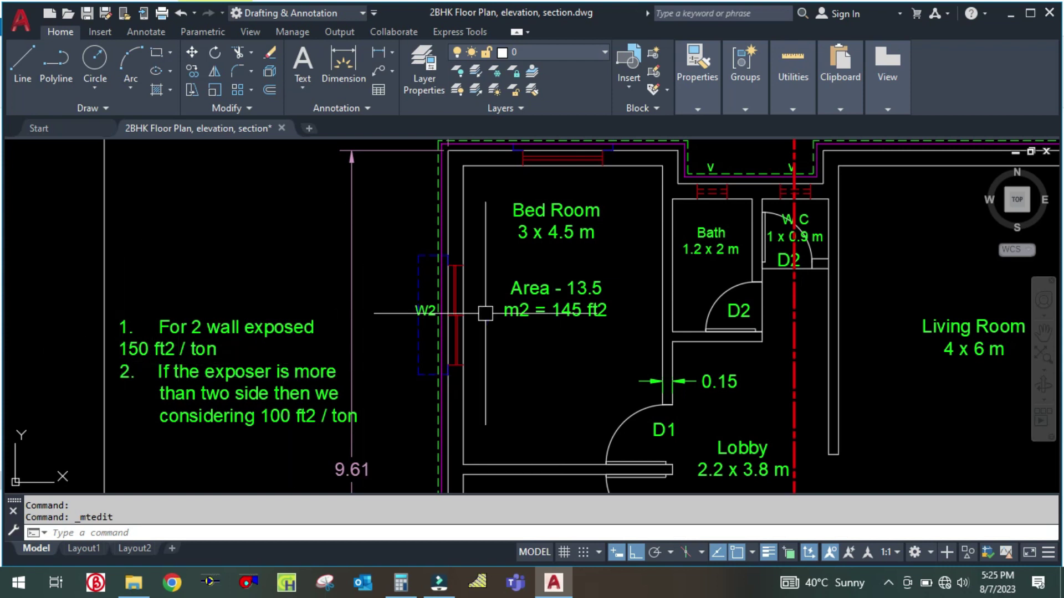
Copy the Bed Room's area text straight down to just below the original inside the room
scroll(510, 313, "down", 2)
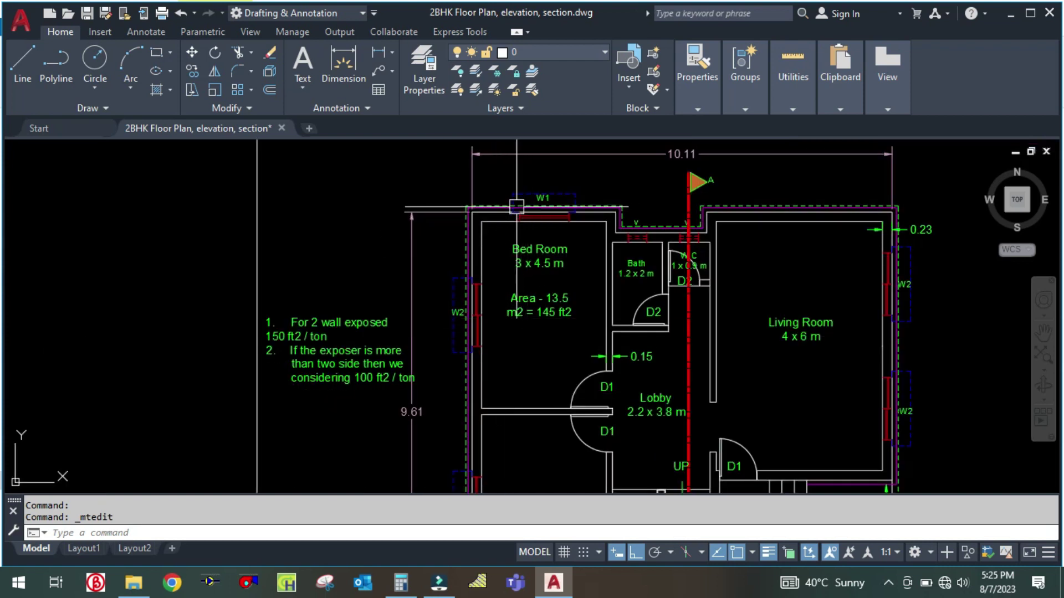
scroll(516, 356, "up", 2)
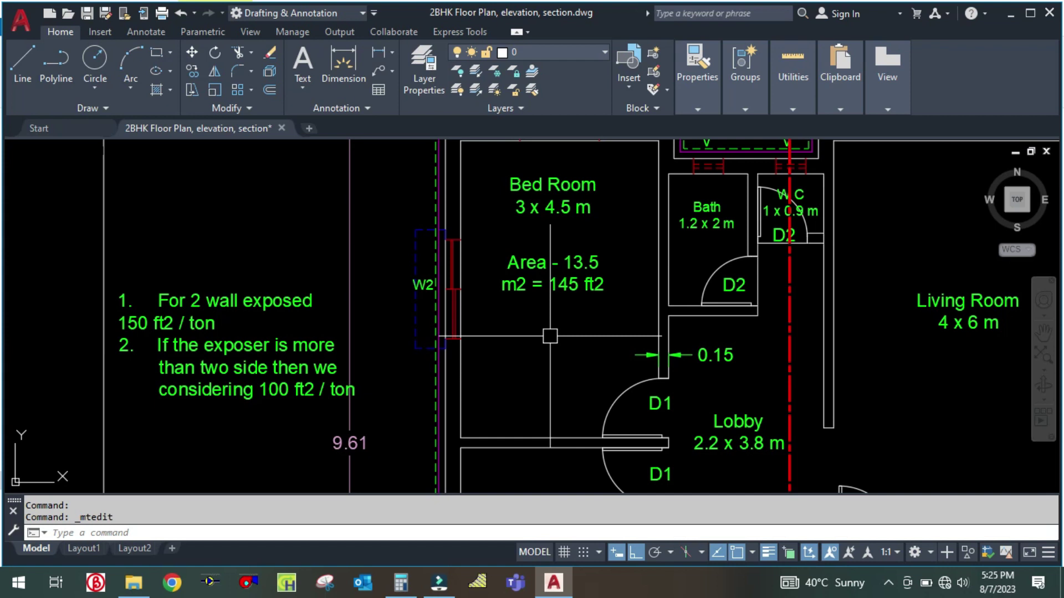
type("c")
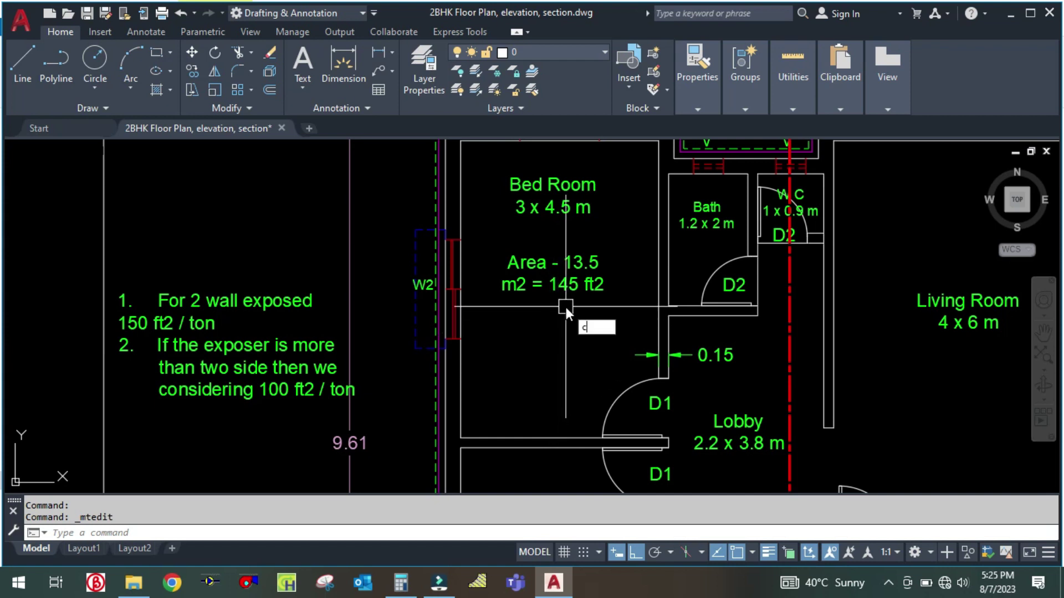
type("o")
key("Return")
left_click(557, 284)
key("Return")
left_click(550, 320)
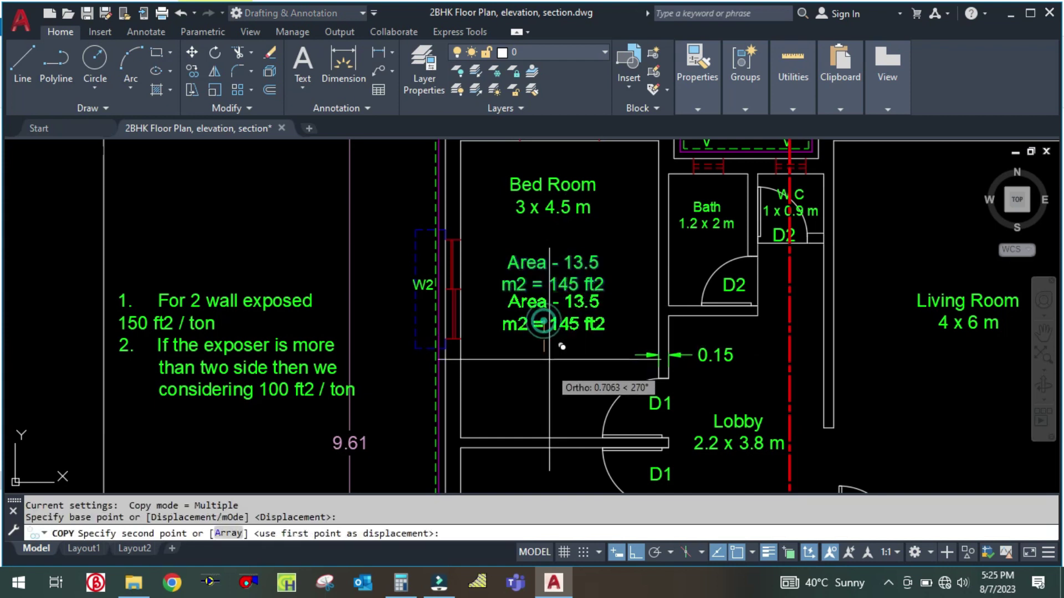
left_click(550, 382)
key("Escape")
Replace the text of the lower area copy in the Bed Room with "150ft2 / ton"
left_click(585, 354)
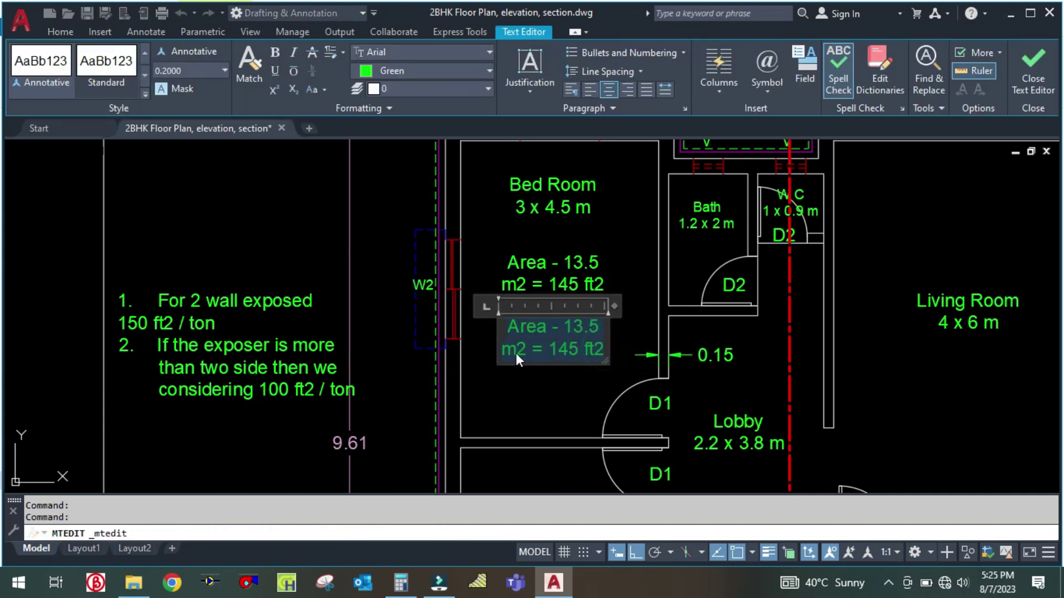
type("150")
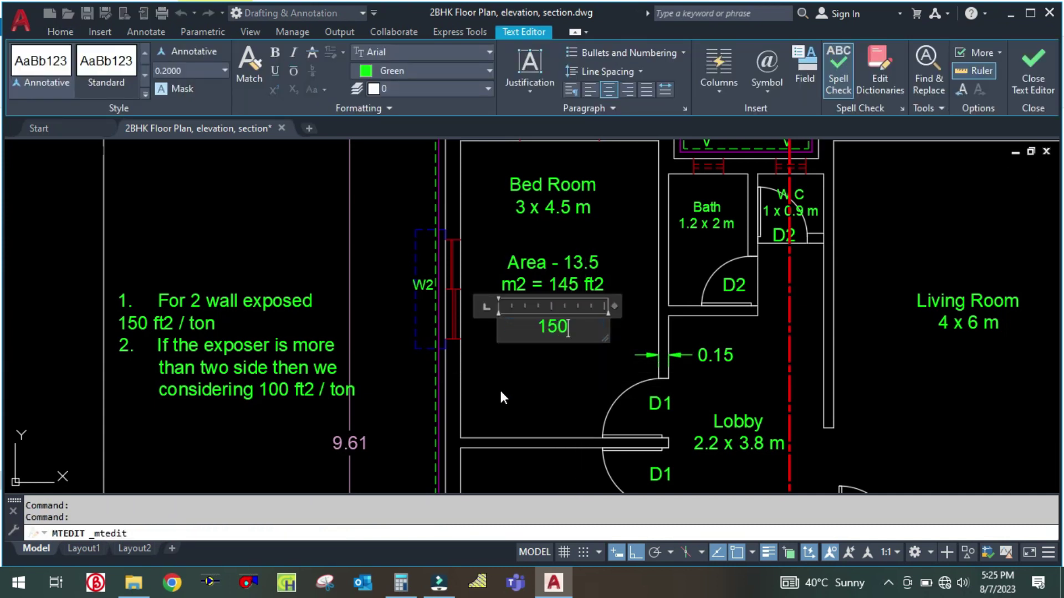
type("ft2 ")
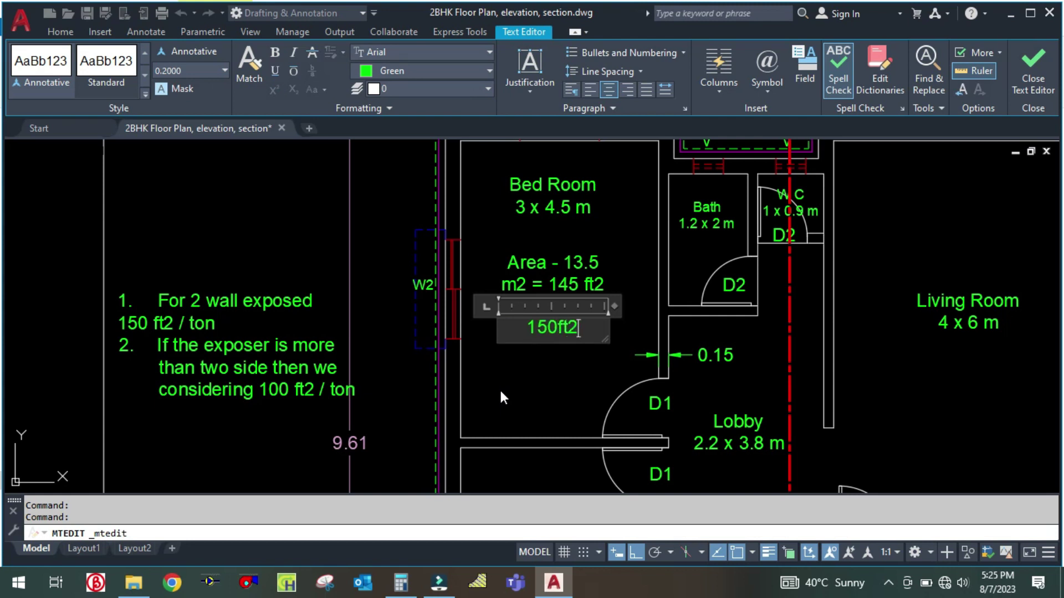
type("/ ton")
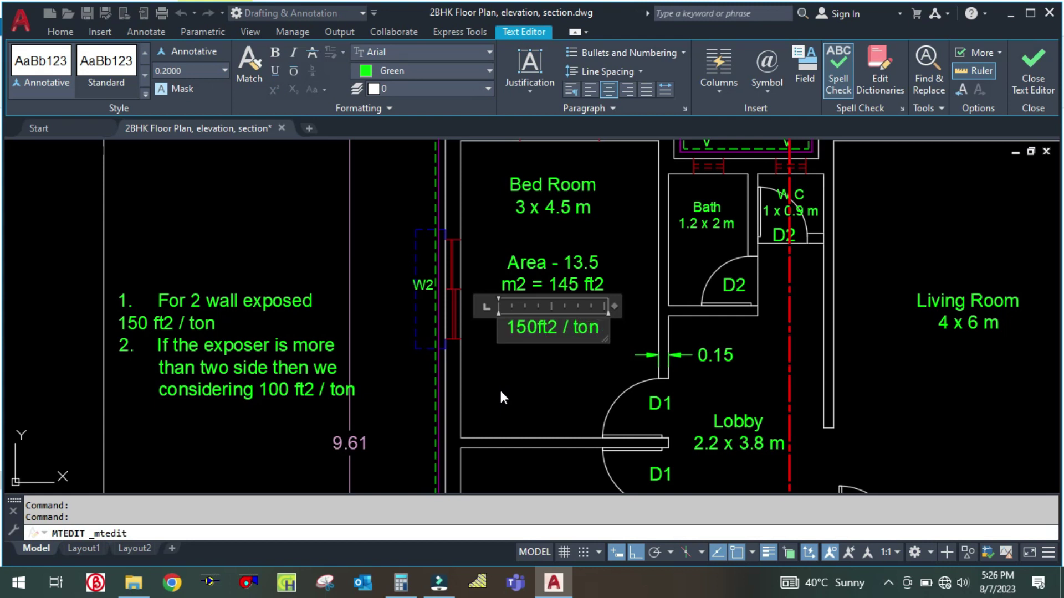
Add "so we need 1 Ton ac uni" after a blank line below the Bed Room's 150ft2 / ton text and finish the edit
key("Return")
key("Return")
type("so")
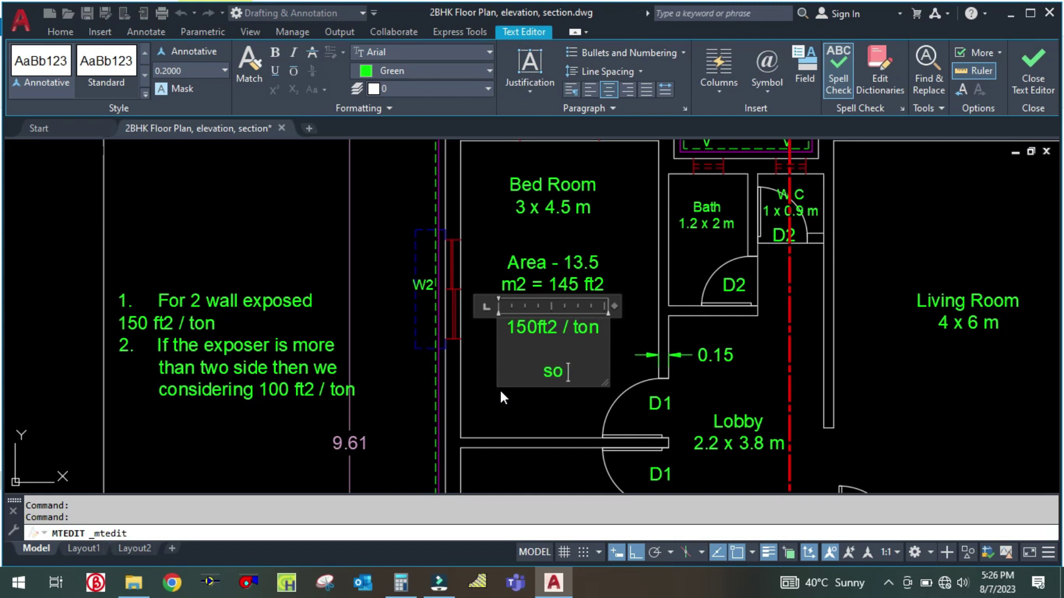
type(" we need ")
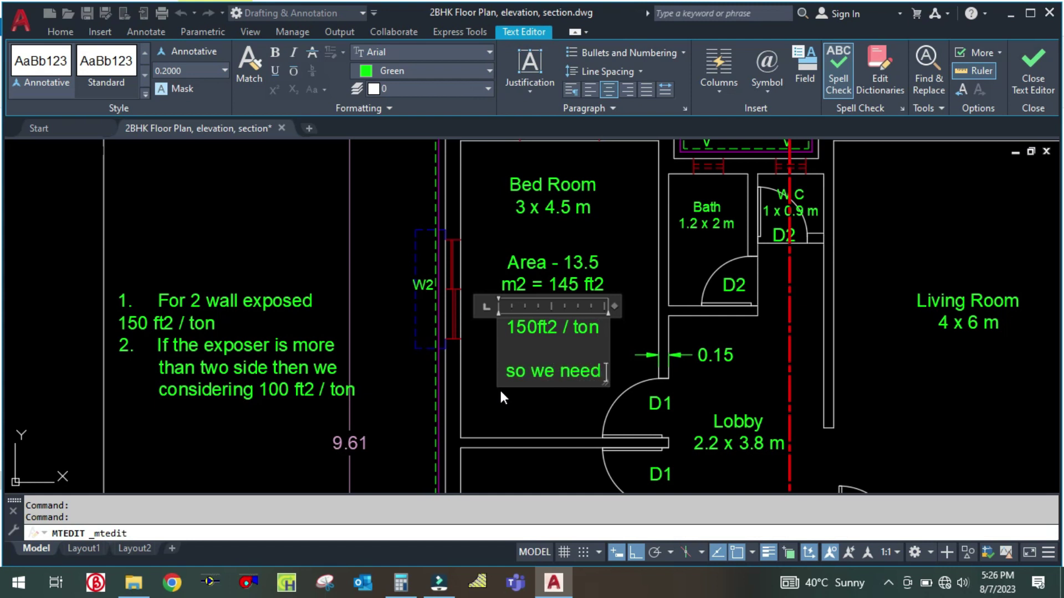
type("1")
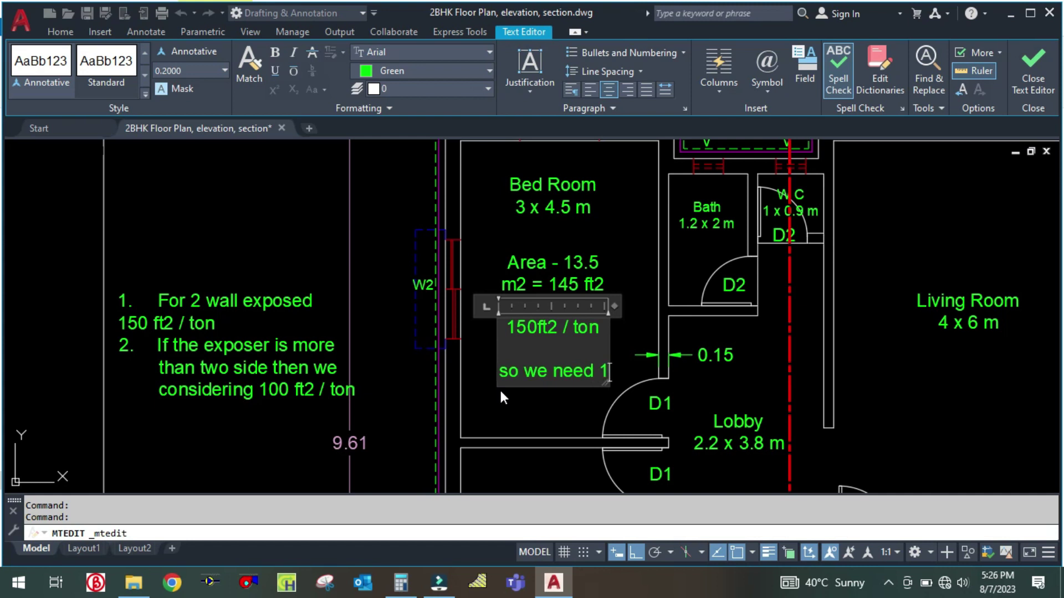
type(" Ton")
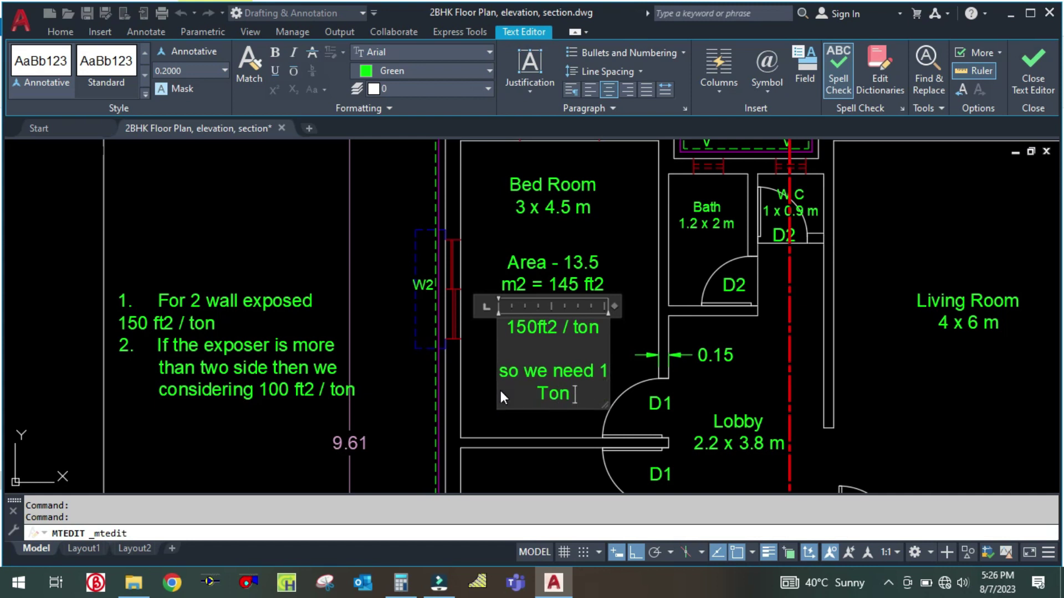
type(" ac uni")
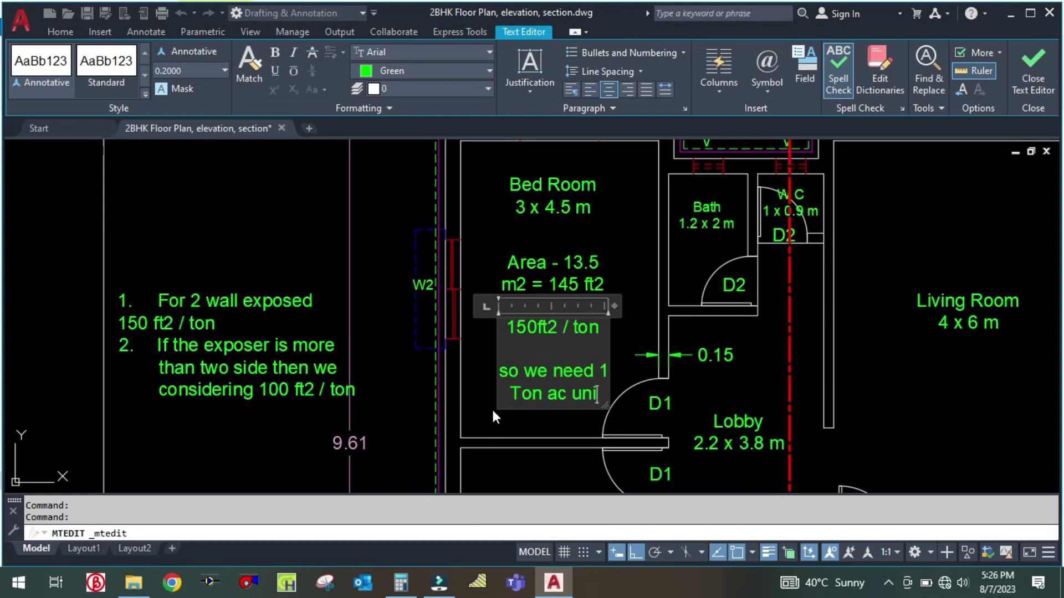
left_click(491, 407)
In Calculator, convert the Living Room's 24 m2 to square feet with 24 × 10.76 and divide the result by 150
scroll(537, 285, "down", 5)
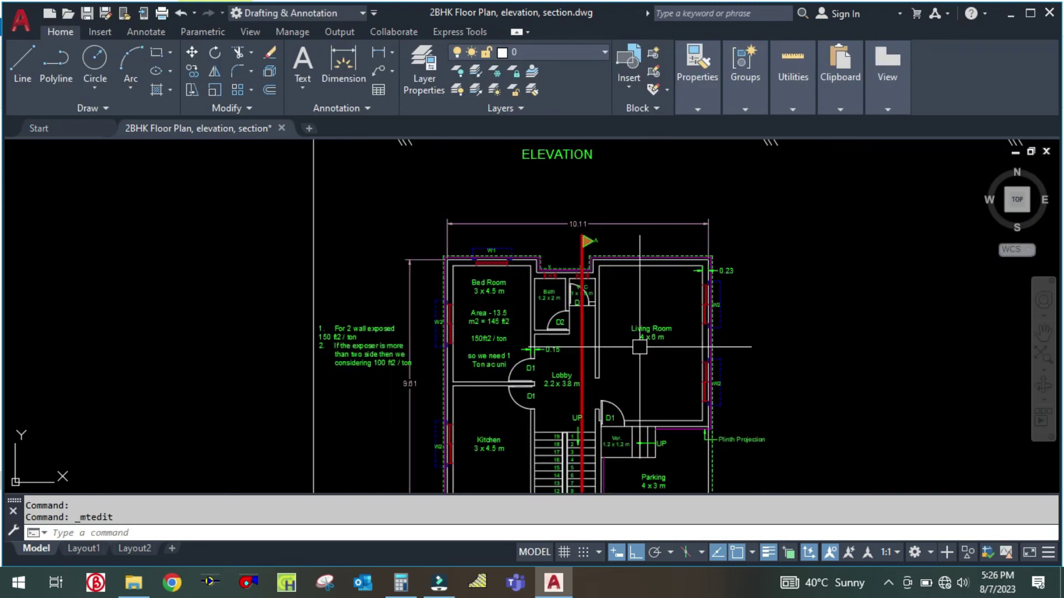
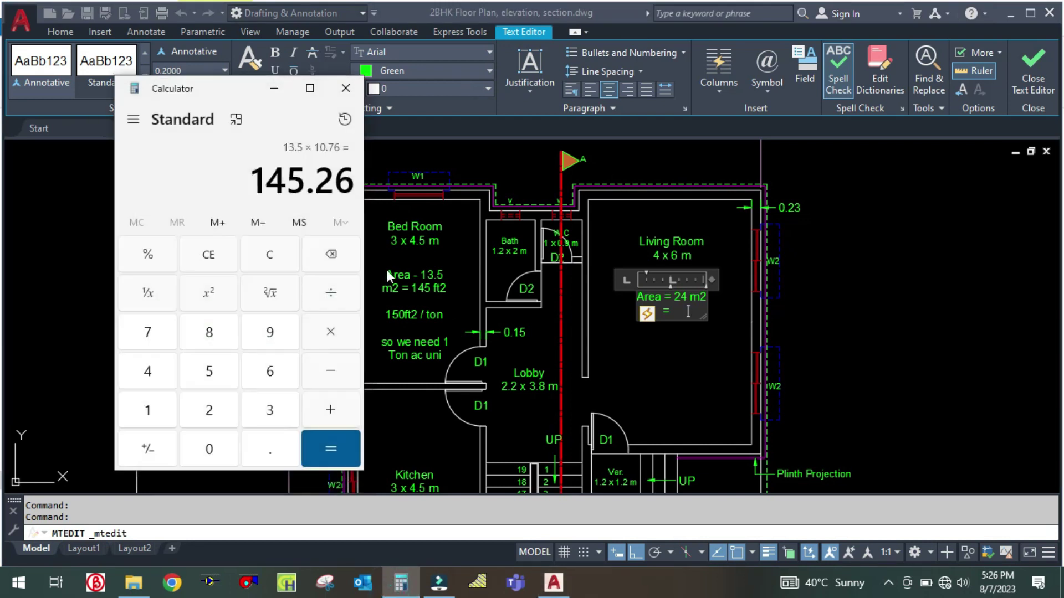
left_click(269, 261)
type("24*10.")
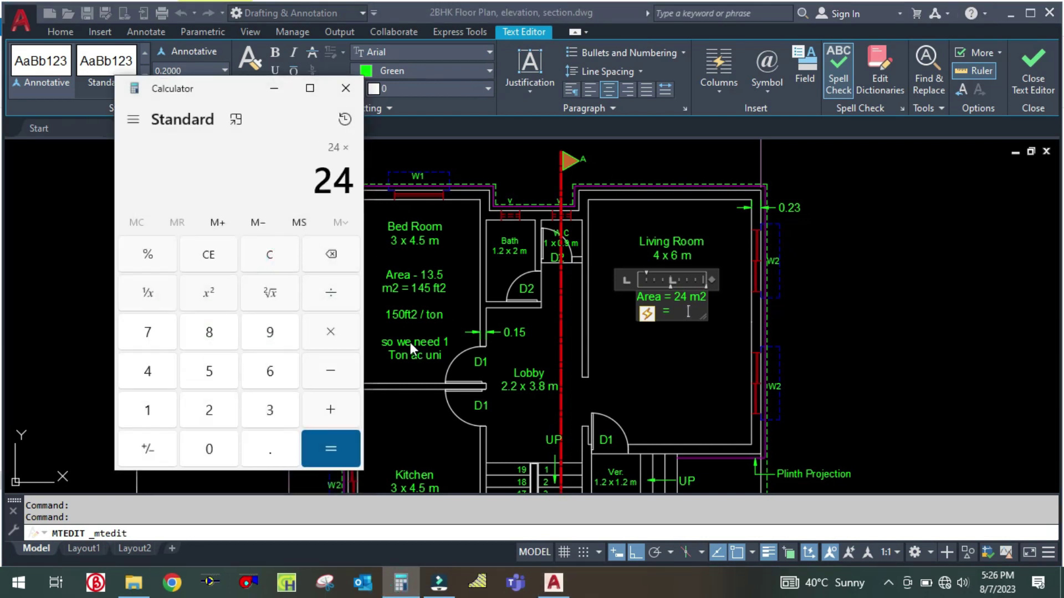
type("76")
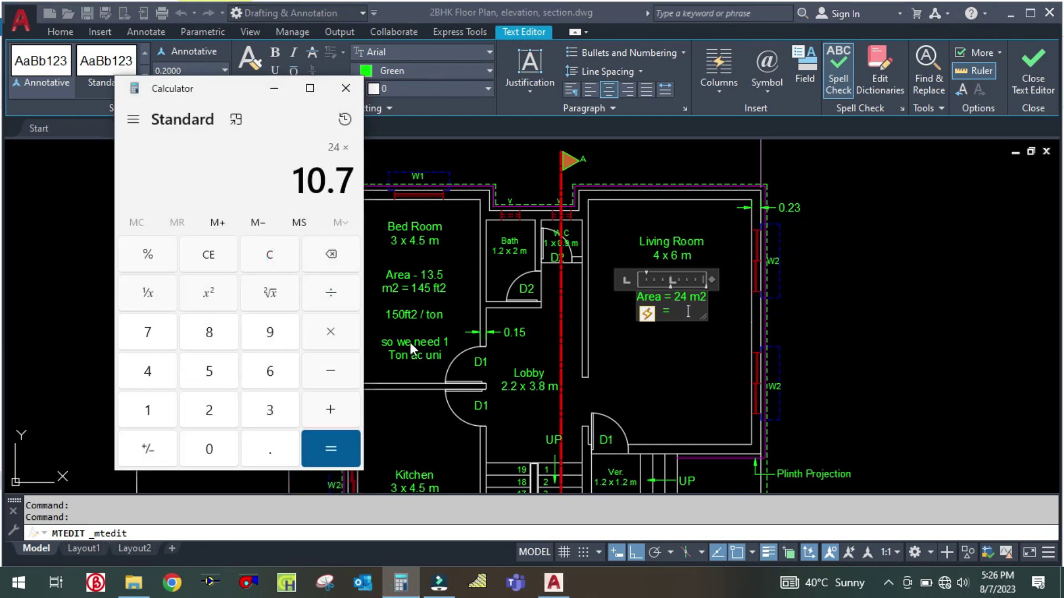
key("Return")
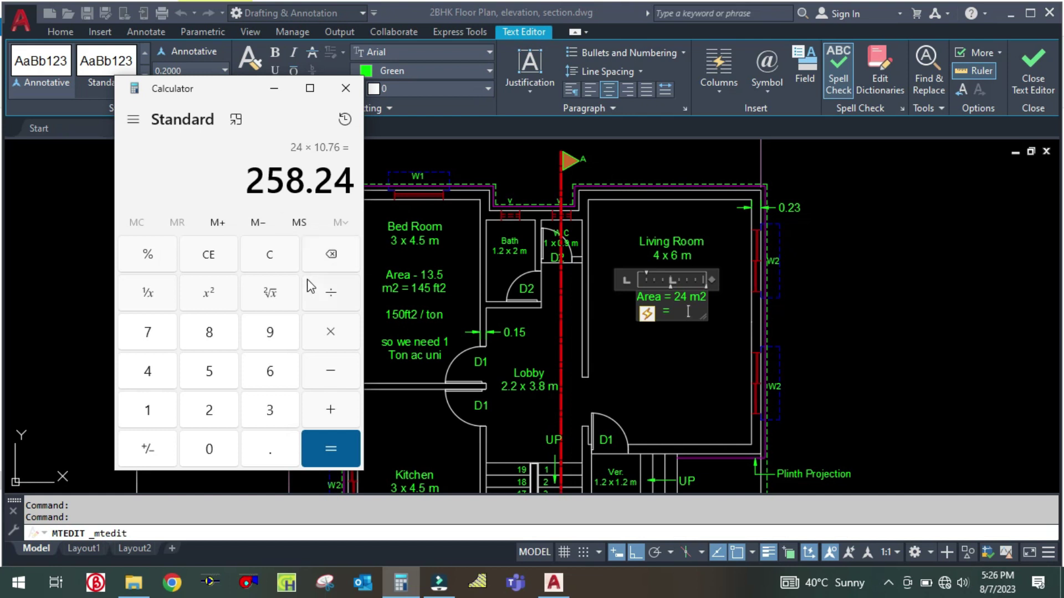
type("/150")
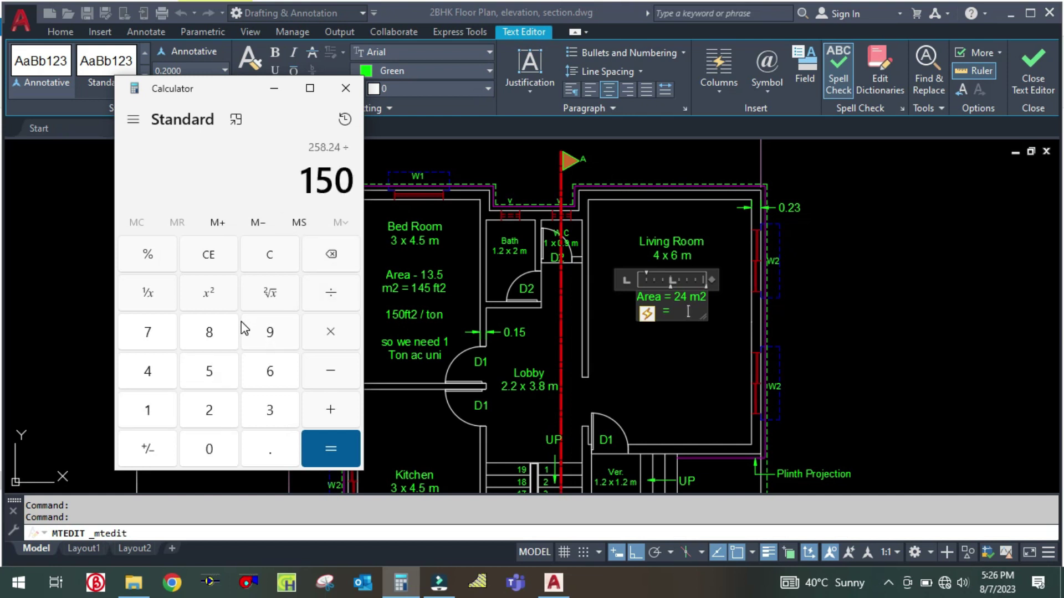
key("Return")
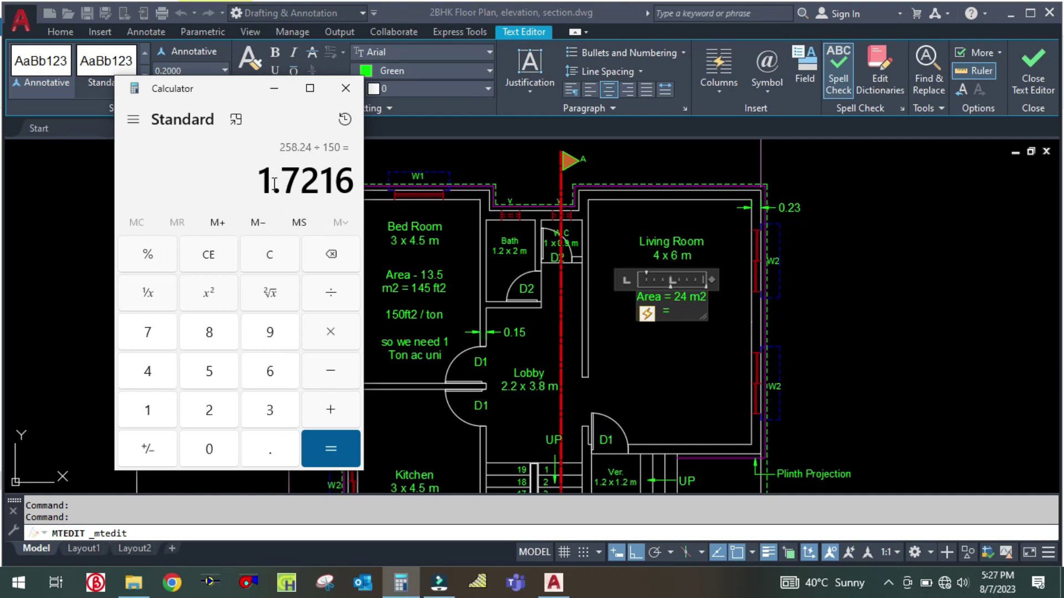
Return from Calculator and complete the second line of the Living Room's area text with "258 ft2"
left_click(276, 93)
type("2")
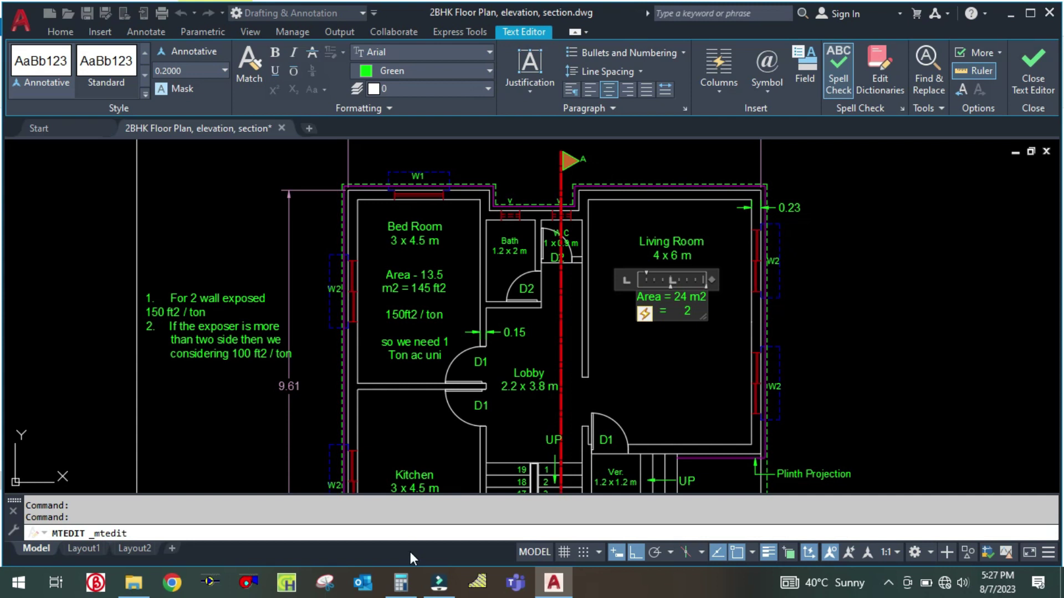
left_click(410, 587)
left_click(411, 587)
type("58")
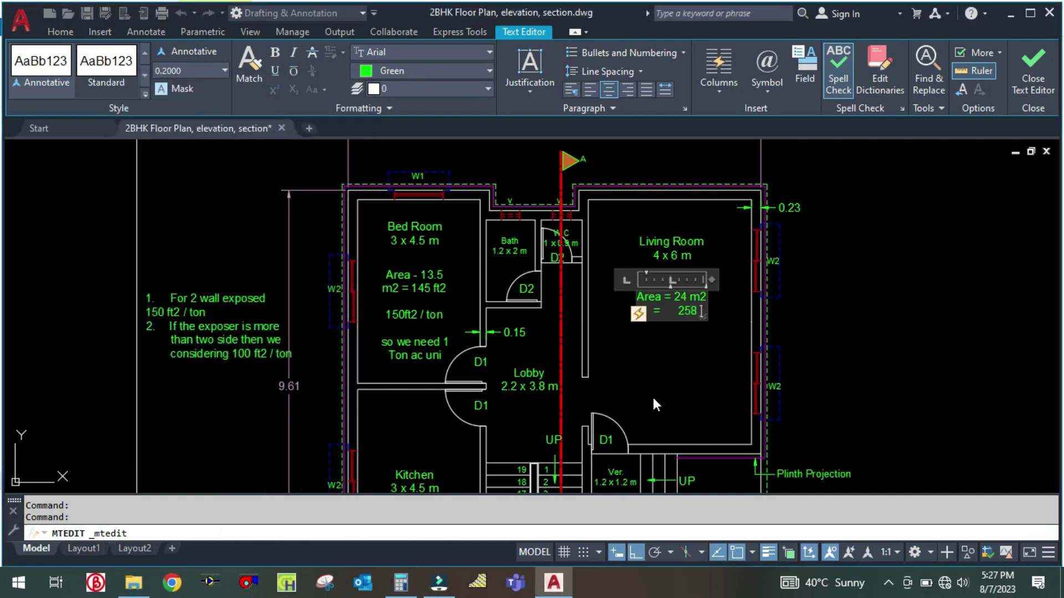
type(" ft2")
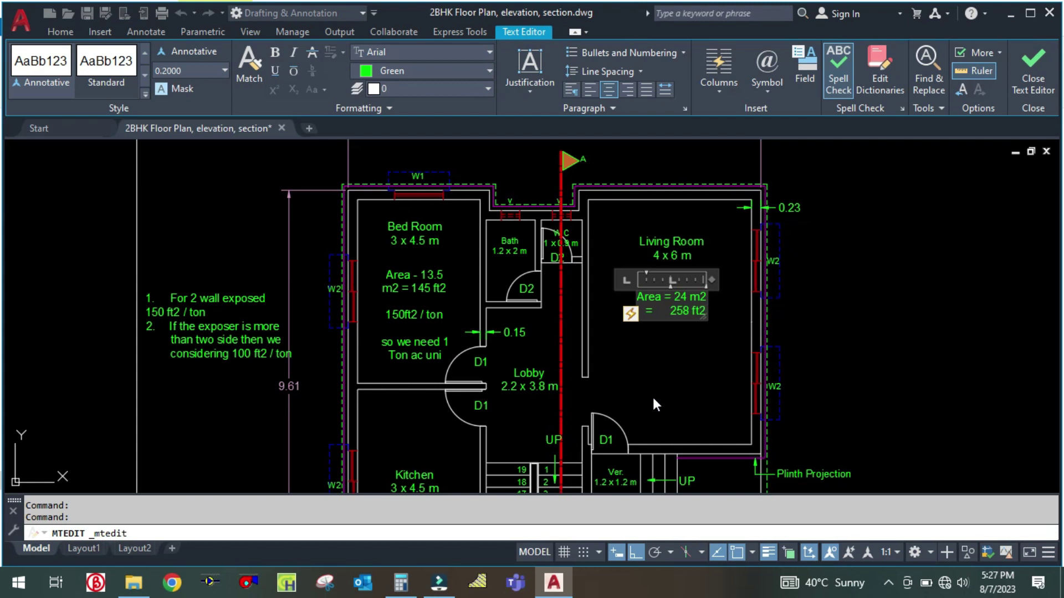
Add the tonnage calculation "= 258/150 =1.7" below the Living Room's 258 ft2 line, with "TR" on a line of its own
key("Return")
type("=")
key("Tab")
type("T")
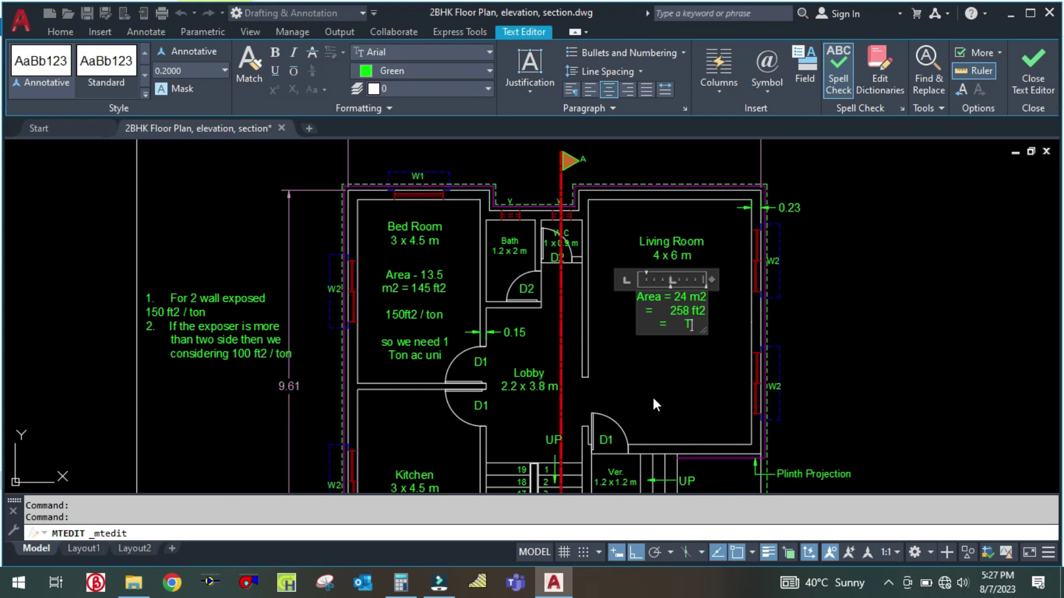
key("BackSpace")
type("24")
key("BackSpace")
key("BackSpace")
type("258/150 =1.7")
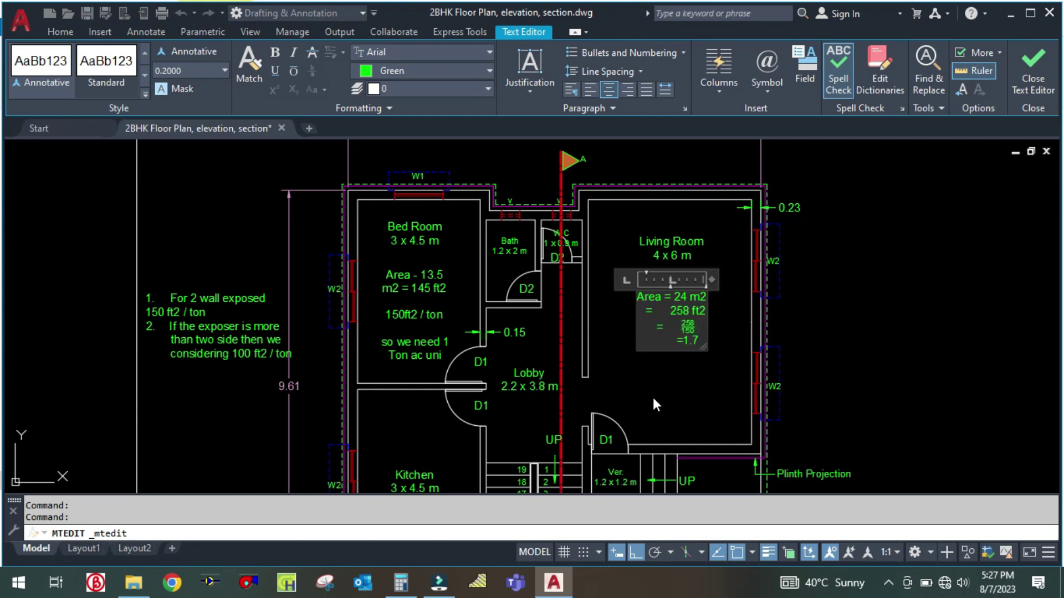
key("Return")
type("TR")
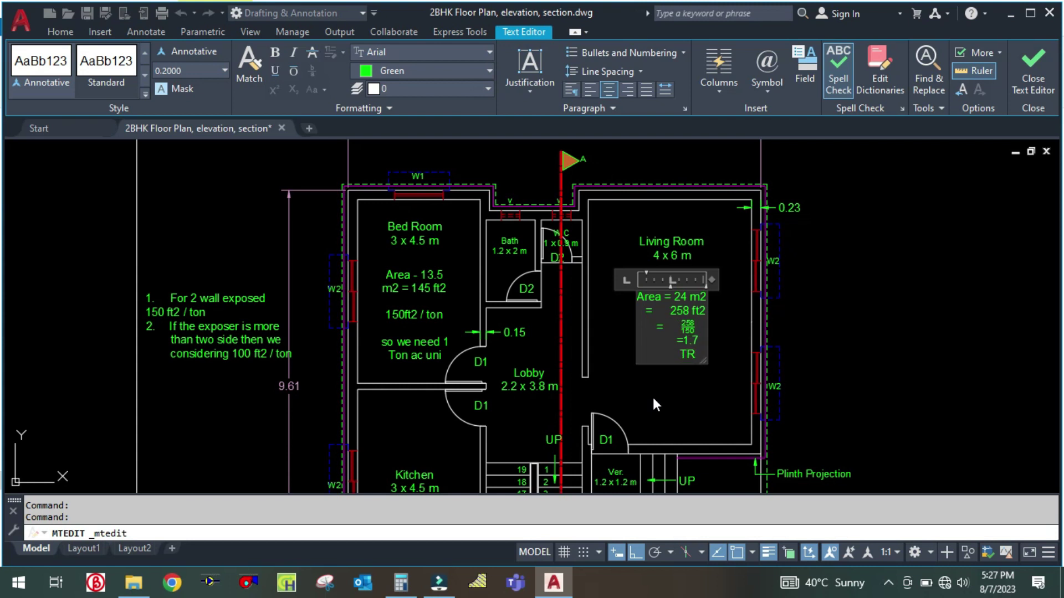
Add the rounded tonnage "= 2 TR" as the last line of the Living Room text and finish the edit
key("Return")
type("=")
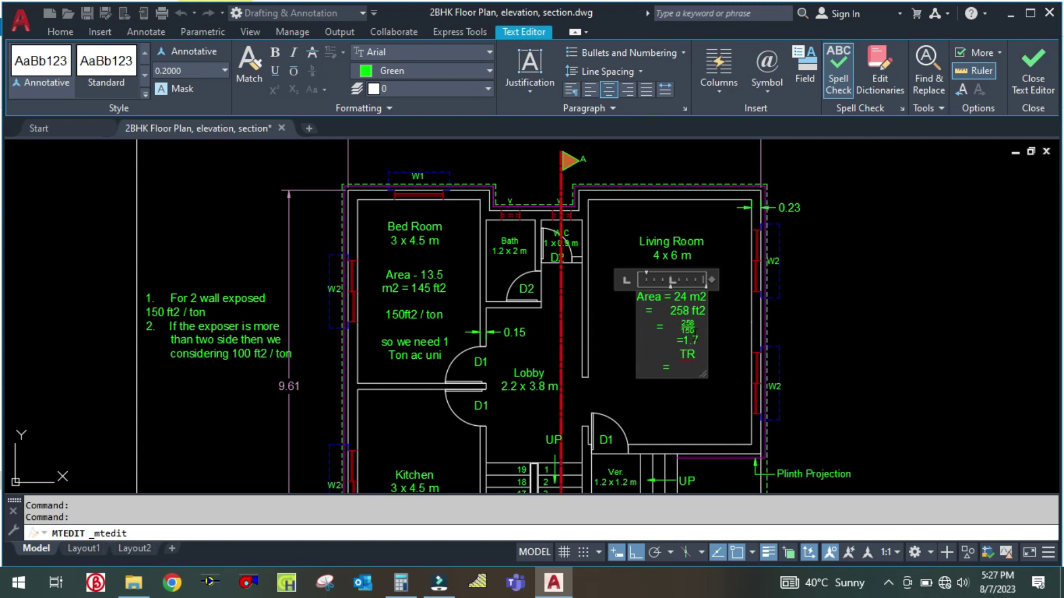
scroll(695, 334, "up", 4)
type("2")
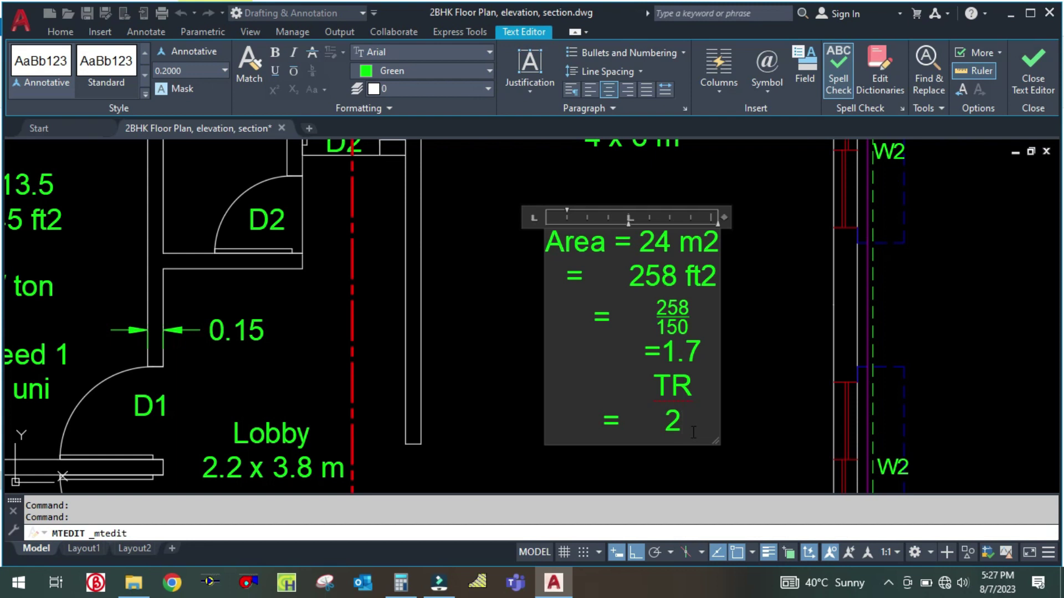
type(" T")
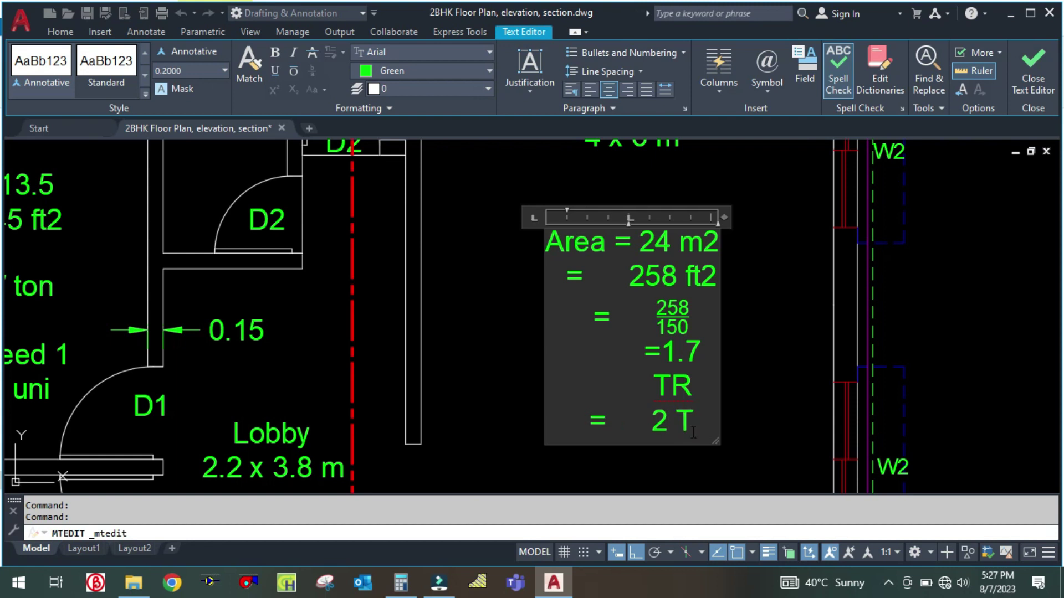
type("R")
left_click(768, 368)
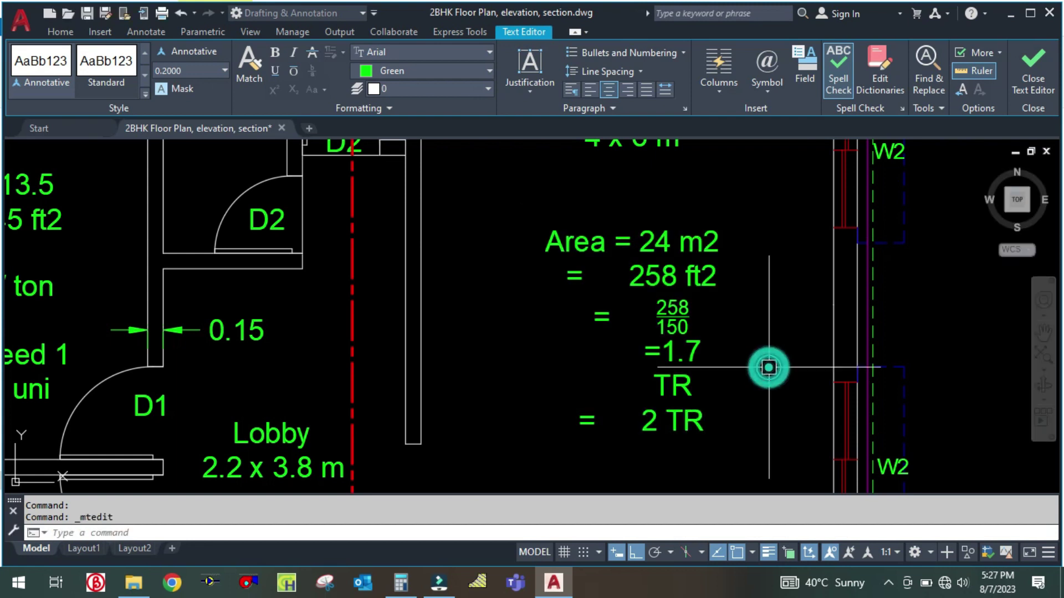
Examine the Kitchen's size, windows and outer walls on the ground floor plan
scroll(694, 285, "down", 4)
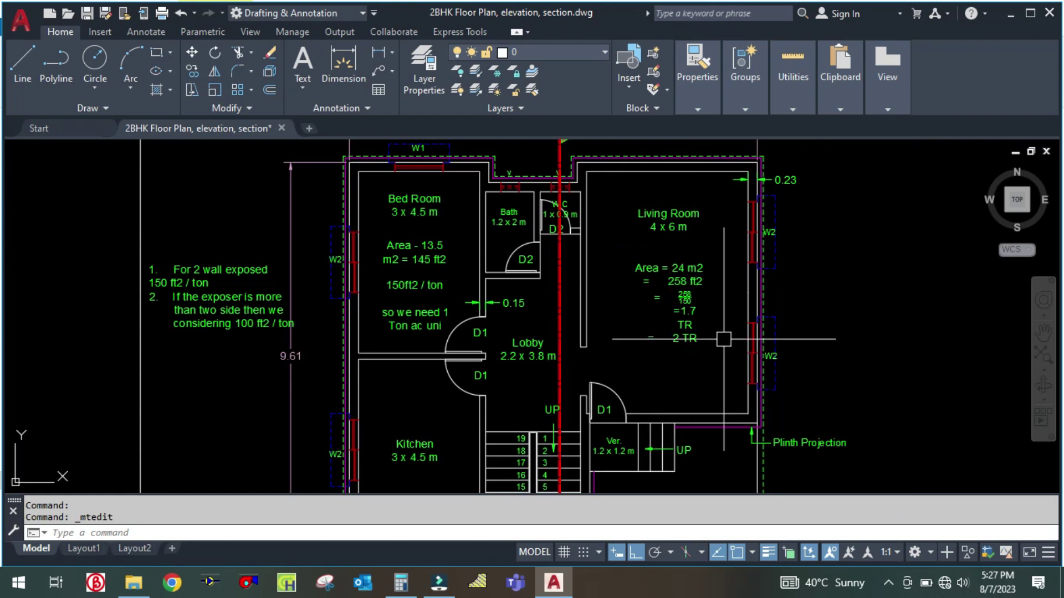
scroll(704, 327, "down", 2)
scroll(596, 293, "up", 3)
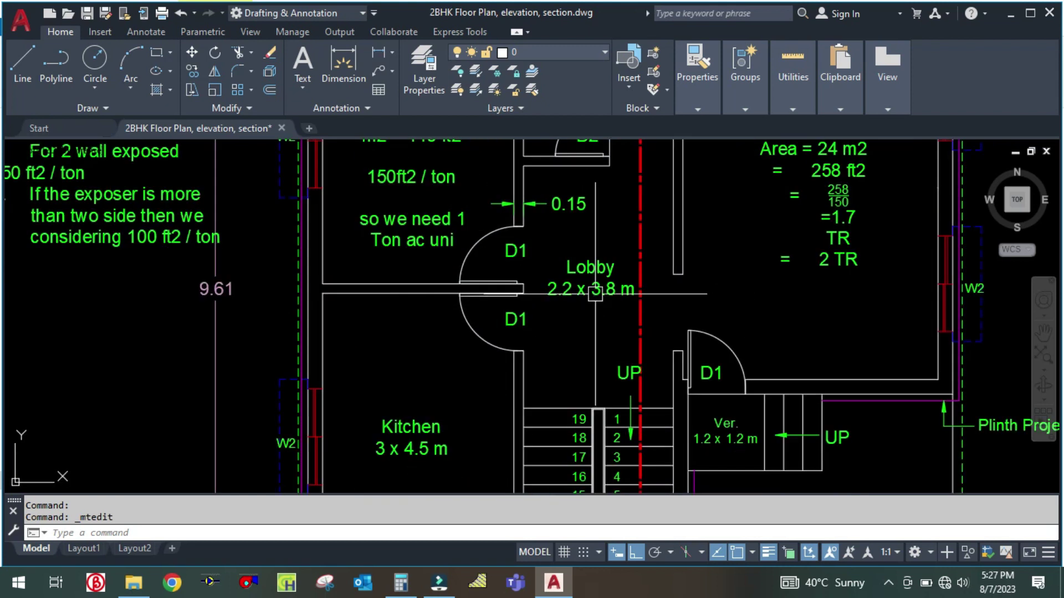
scroll(587, 310, "down", 3)
scroll(567, 335, "up", 3)
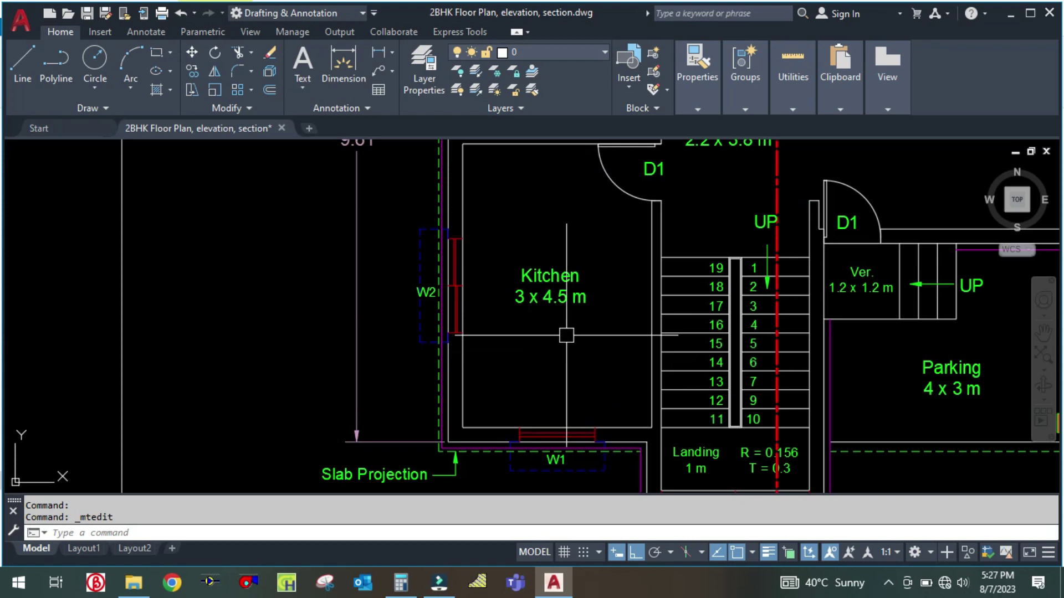
scroll(577, 354, "down", 3)
scroll(570, 295, "up", 3)
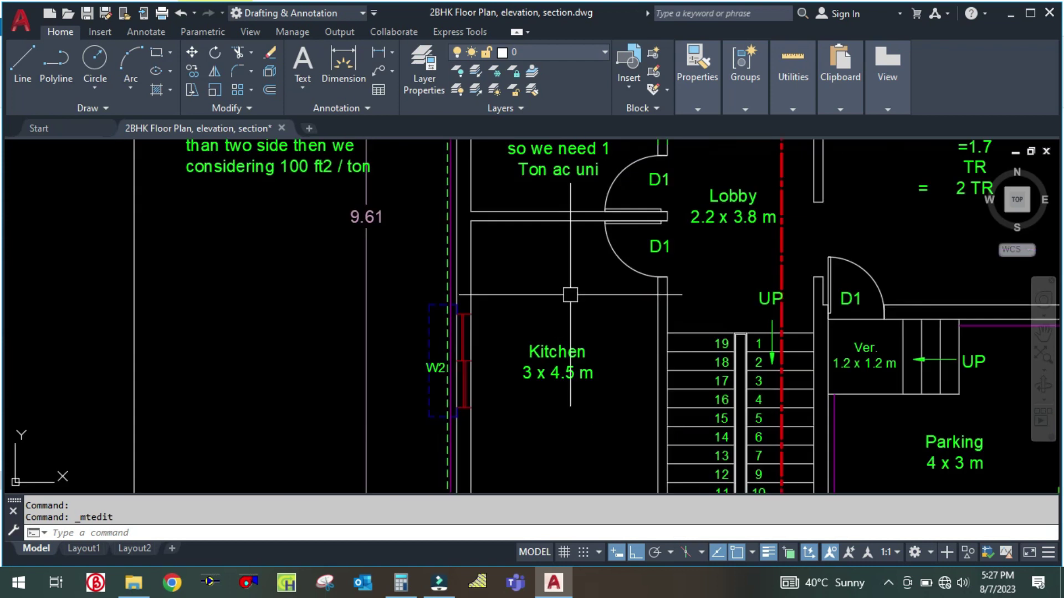
scroll(570, 295, "down", 3)
scroll(561, 322, "down", 1)
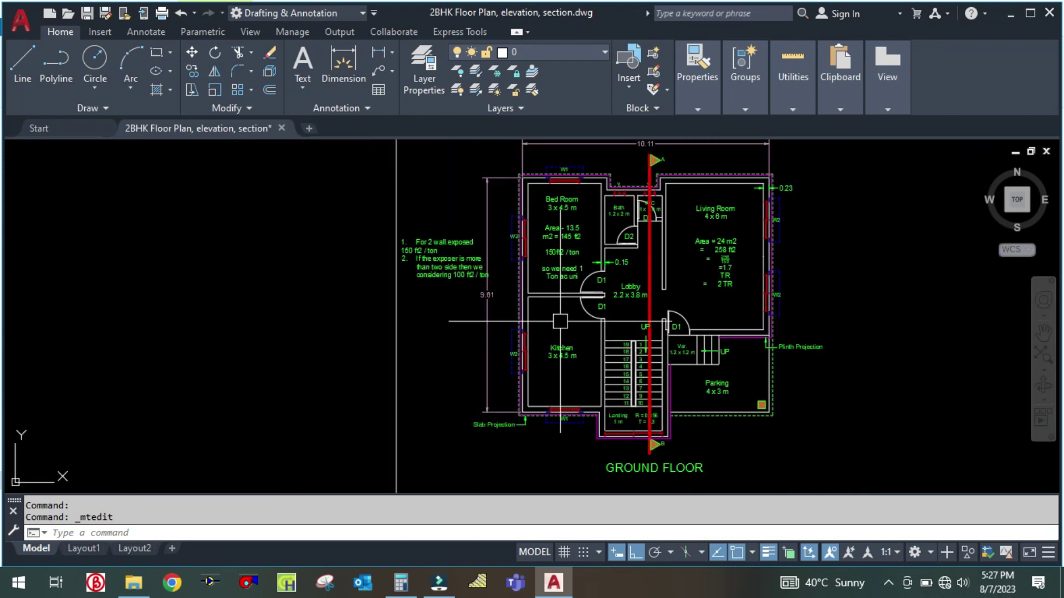
scroll(562, 205, "up", 3)
scroll(593, 255, "down", 3)
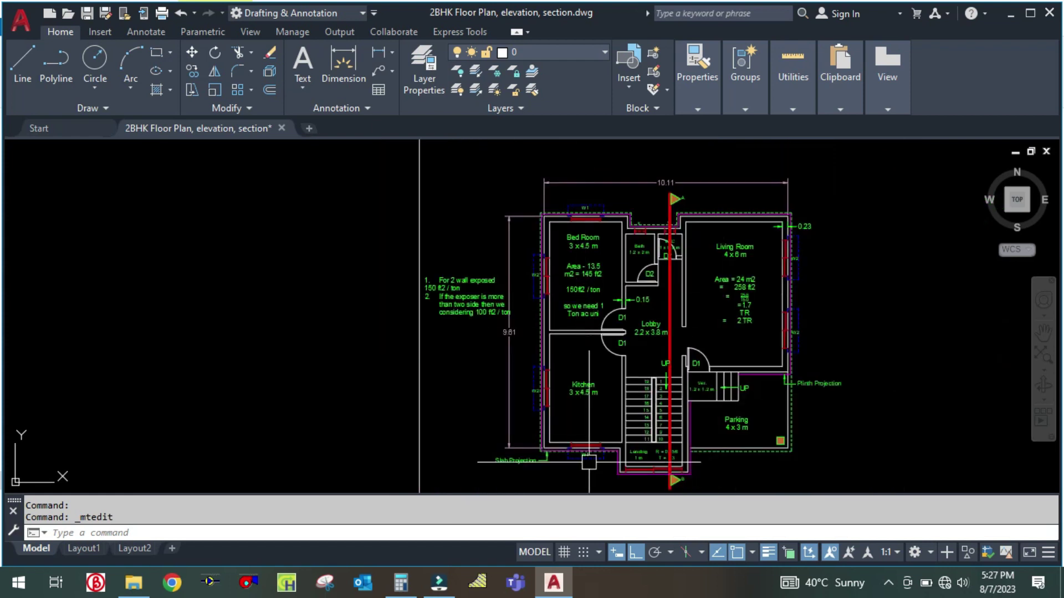
scroll(588, 461, "up", 4)
type("co")
key("Return")
left_click(579, 333)
key("Escape")
Move the Kitchen label straight up into the upper part of the room
type("m")
key("Return")
left_click(593, 332)
key("Return")
left_click(580, 412)
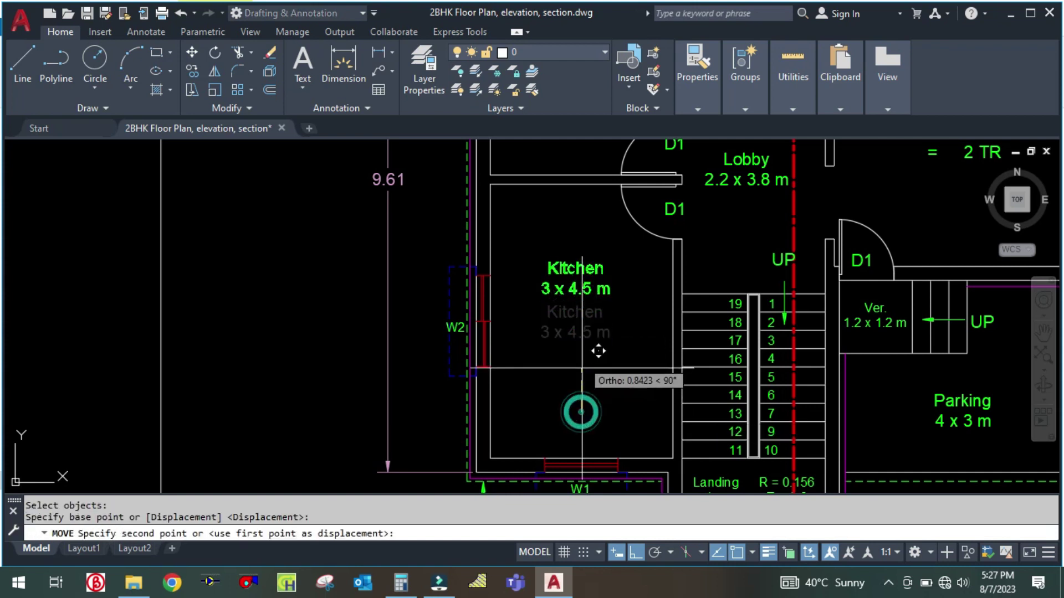
left_click(626, 338)
key("Escape")
Shift the raised Kitchen label slightly to the left inside the room
type("m")
key("Return")
left_click(618, 260)
key("Return")
left_click(615, 333)
left_click(571, 356)
key("Escape")
Copy the Kitchen label straight down to just below the original inside the room
type("c")
key("Return")
left_click(574, 259)
key("Return")
left_click(576, 313)
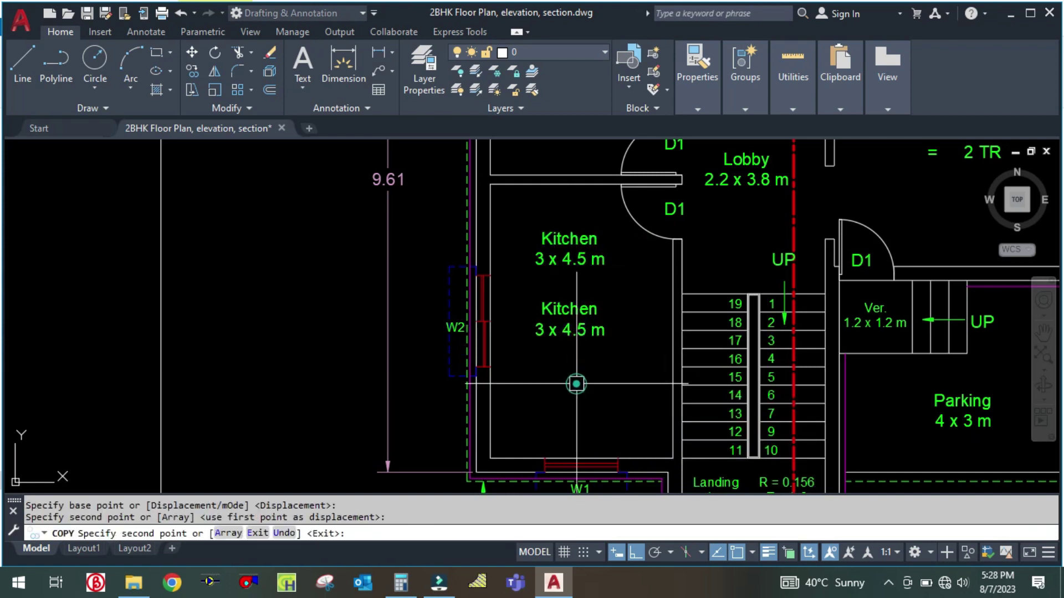
key("Escape")
Replace the lower Kitchen label's text with "Area - 145 ft2" and a second line "Tonnage - 145/150 ="
double_click(587, 334)
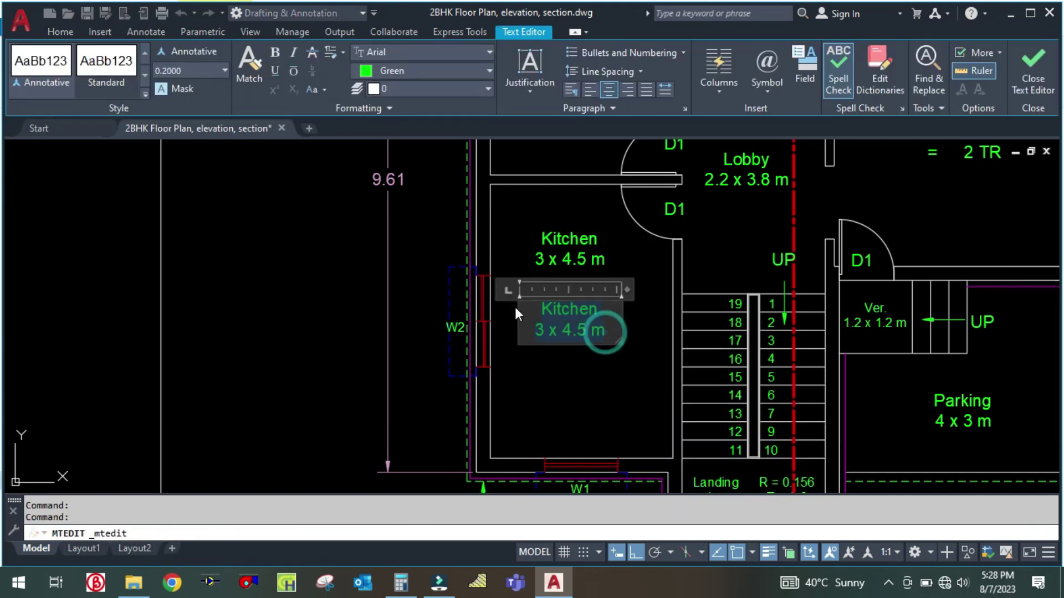
type("Area - 145 ft2")
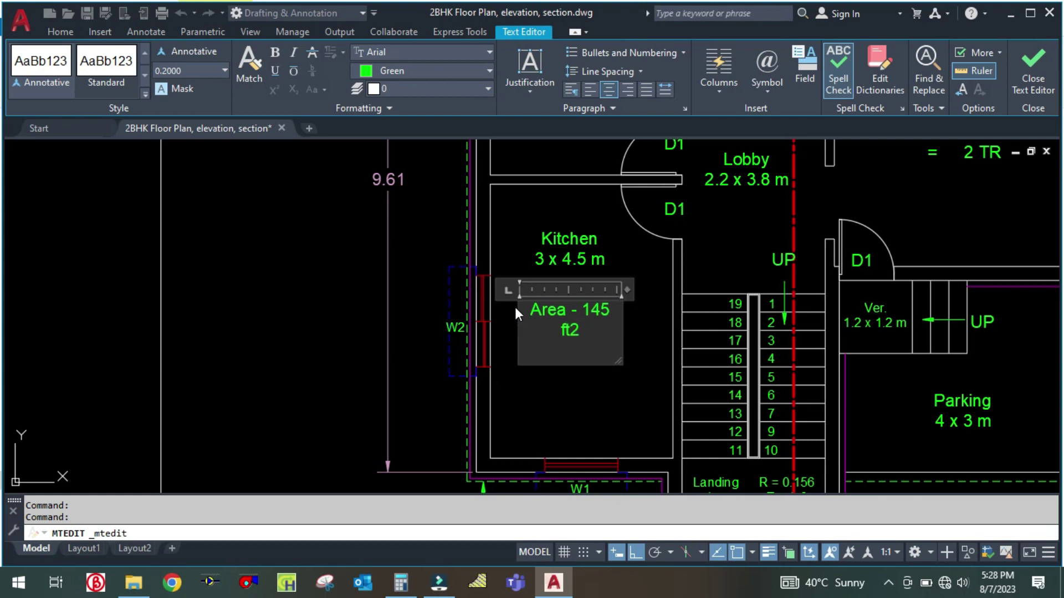
key("Return")
type("Tonnage - 145/")
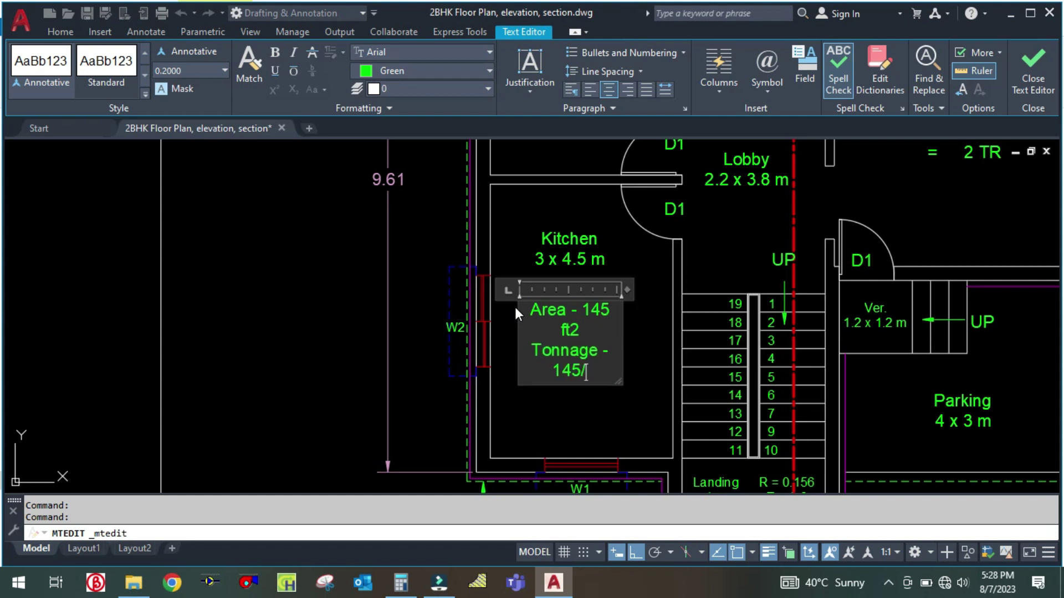
type("150 =")
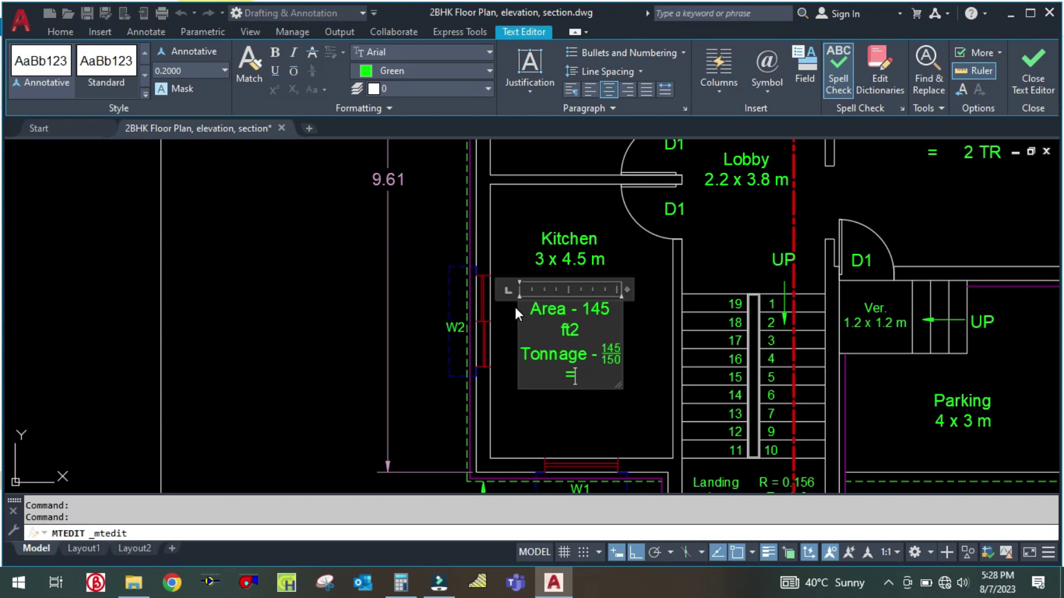
Divide 145 by 150 in Calculator, complete the Kitchen's tonnage text with "1 TR" and finish the edit
left_click(400, 580)
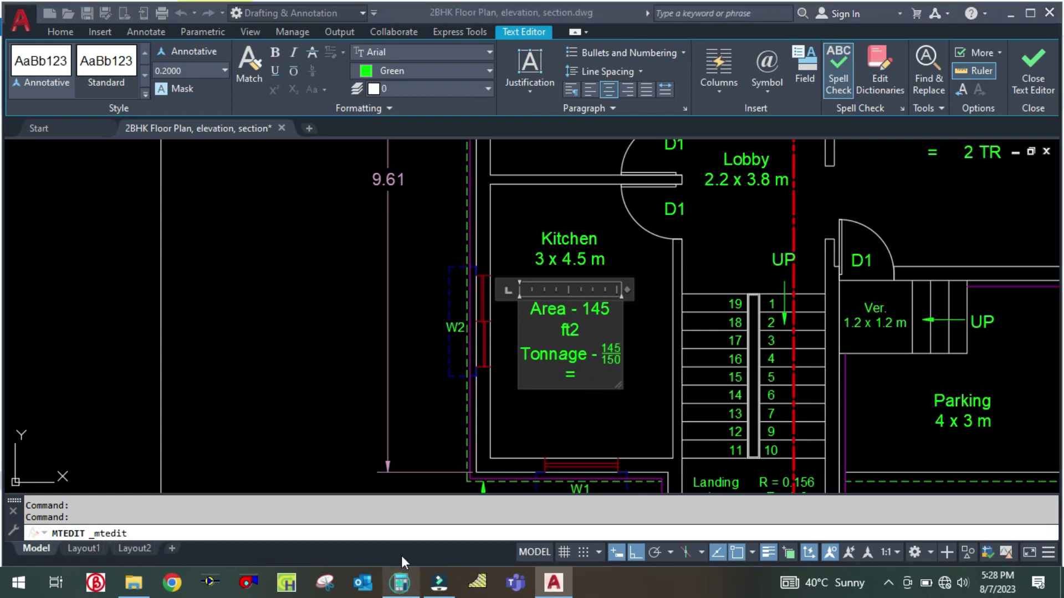
left_click(257, 260)
type("145/150")
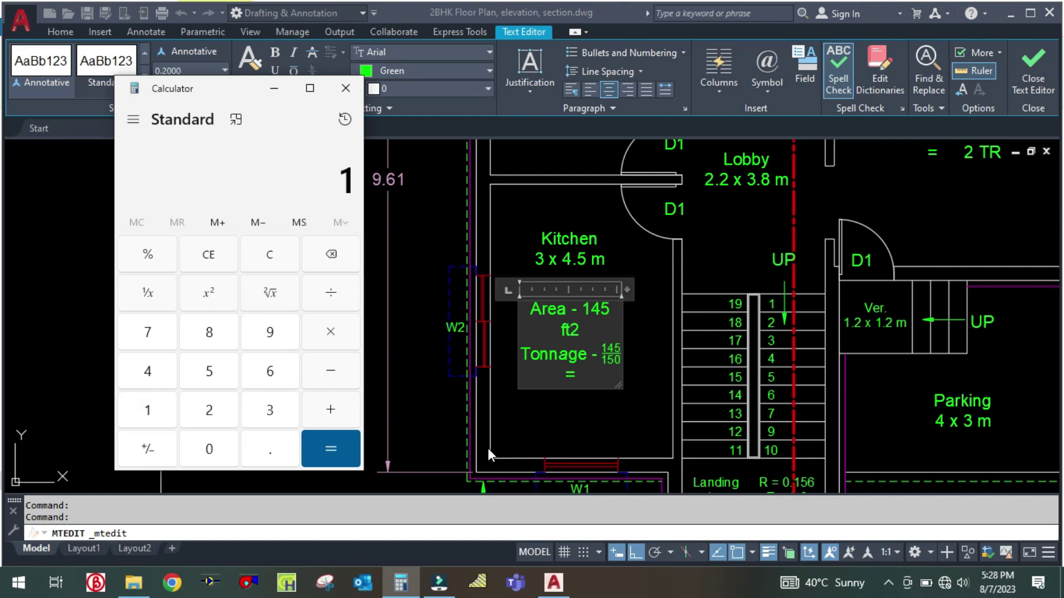
key("Return")
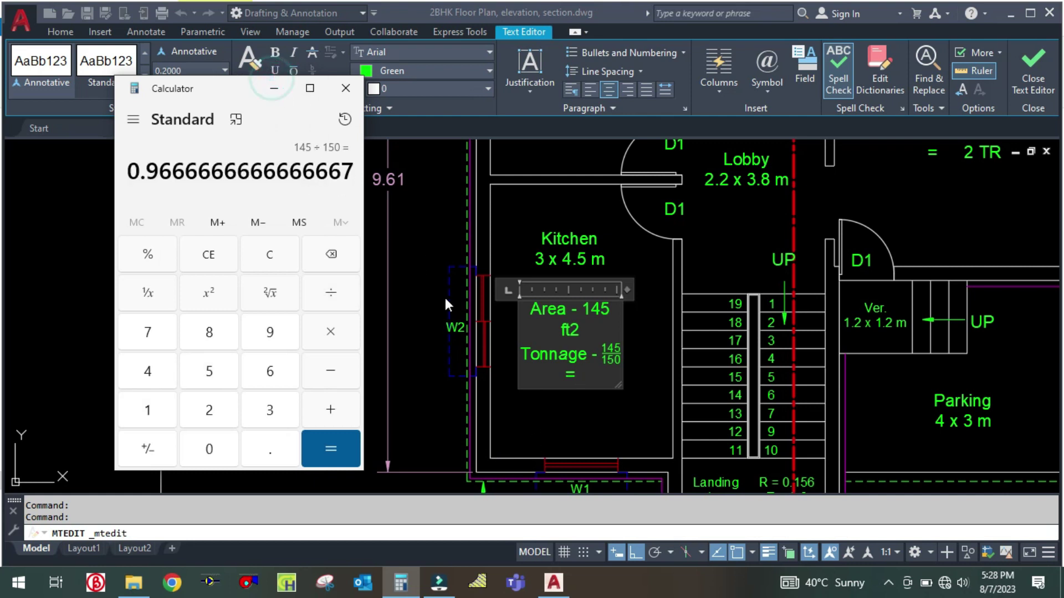
left_click(271, 91)
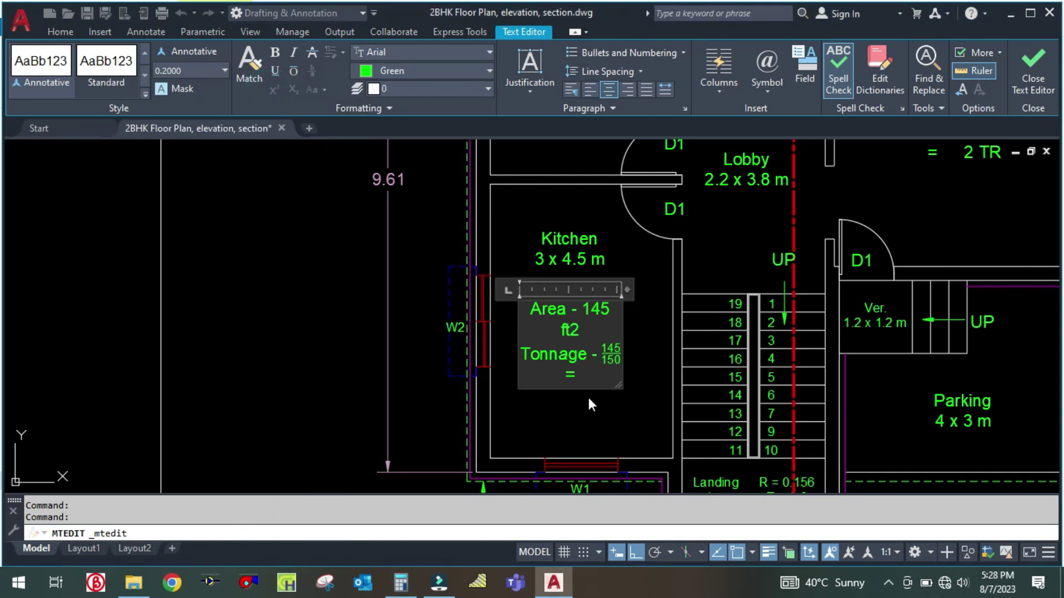
type("TR")
left_click(601, 407)
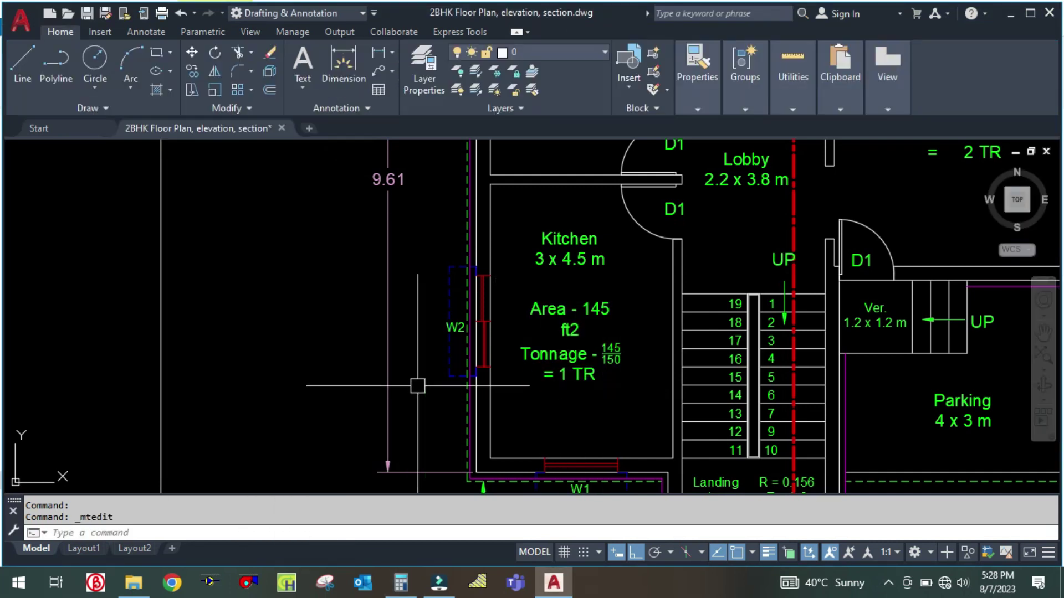
Move the Lobby label straight up a short distance to make room beneath it
scroll(418, 384, "down", 2)
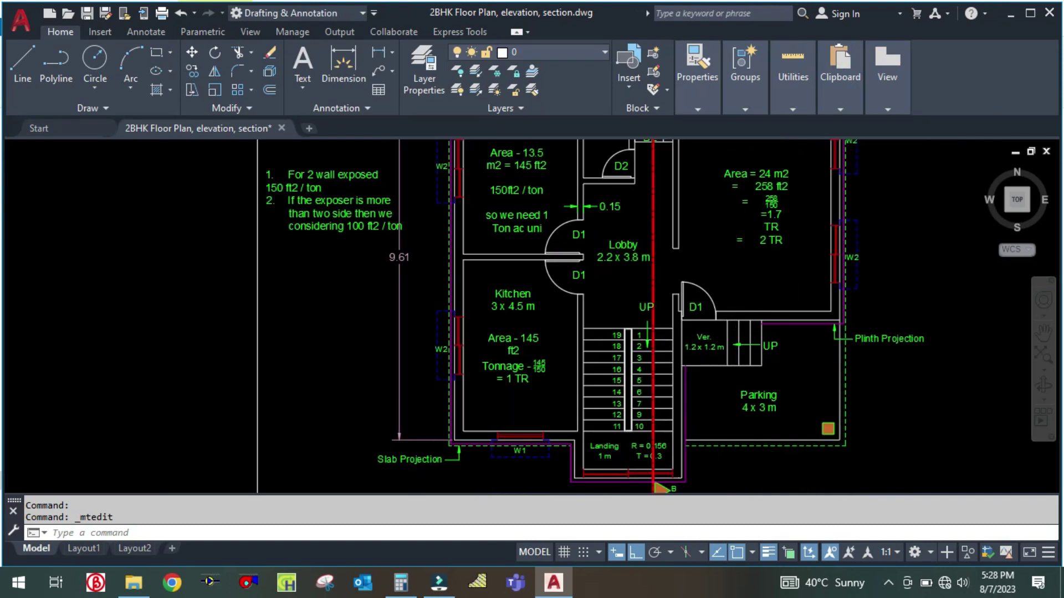
scroll(594, 184, "up", 3)
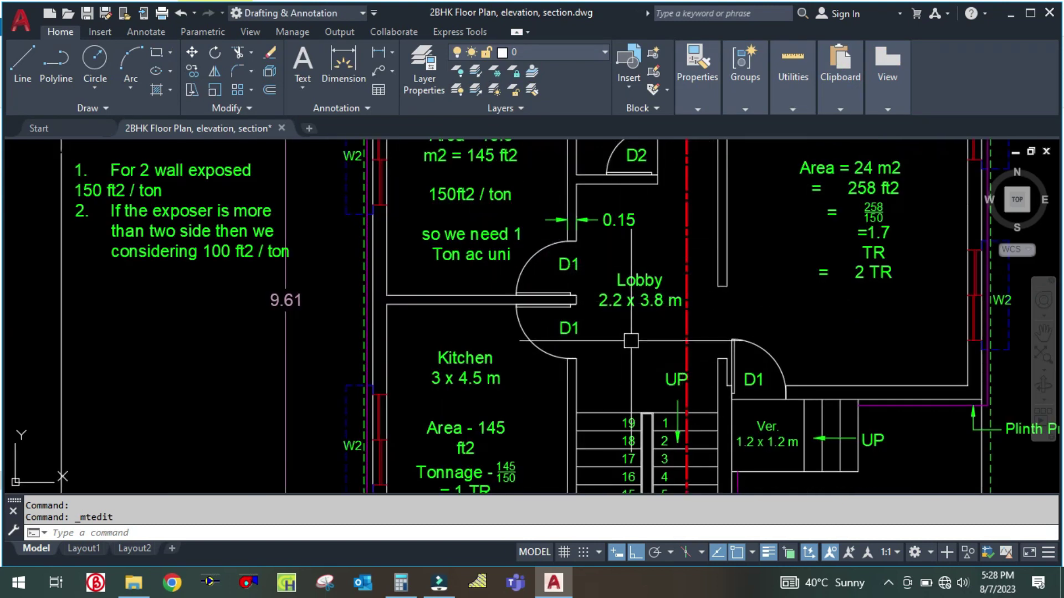
type("M")
key("Return")
key("Escape")
type("M")
key("Return")
left_click(634, 296)
key("Return")
left_click(626, 375)
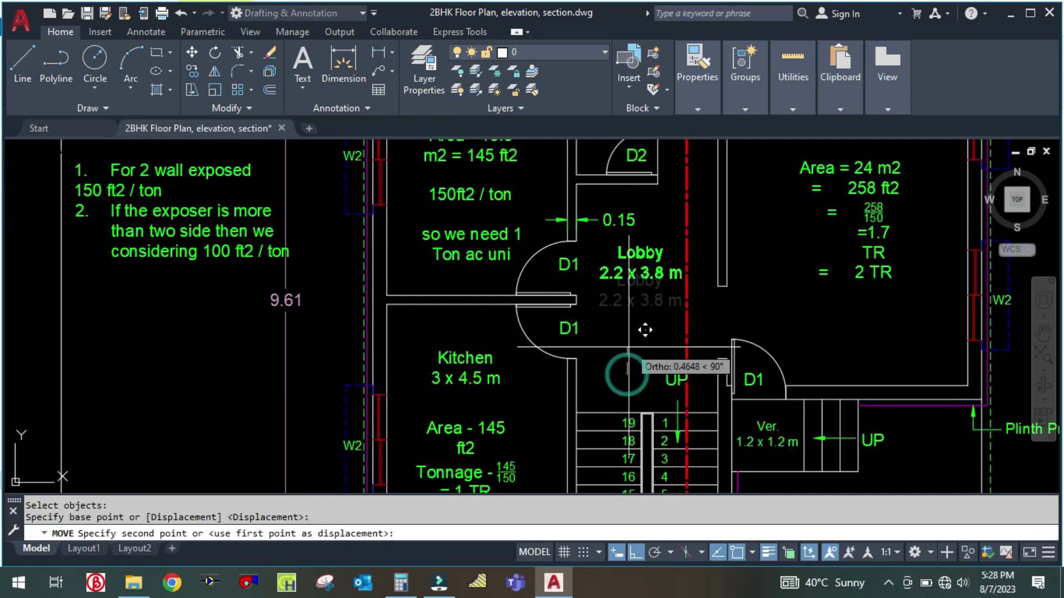
left_click(628, 344)
key("Escape")
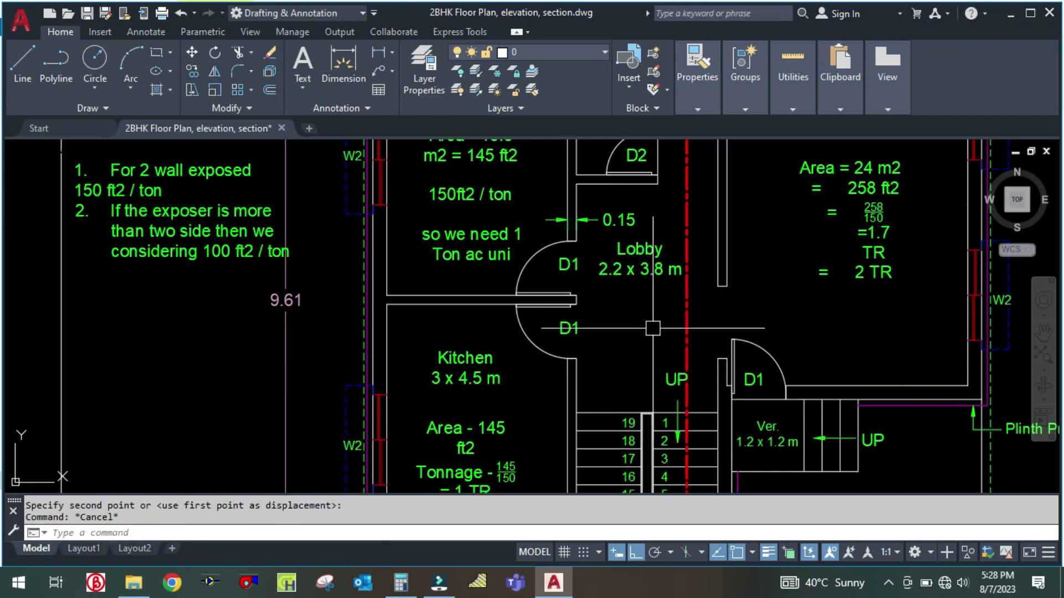
Copy the Lobby label straight down to just below the original
type("co")
key("Return")
left_click(648, 270)
key("Return")
left_click(648, 270)
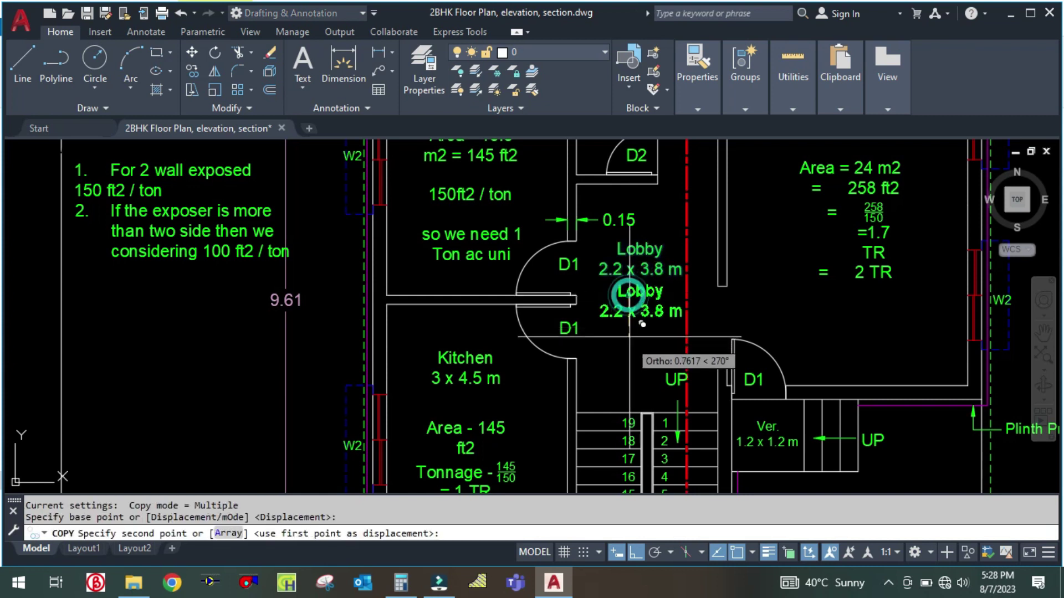
left_click(642, 323)
key("Escape")
Replace the text of the lower Lobby label copy with "Area -"
double_click(641, 324)
triple_click(684, 324)
type("Area")
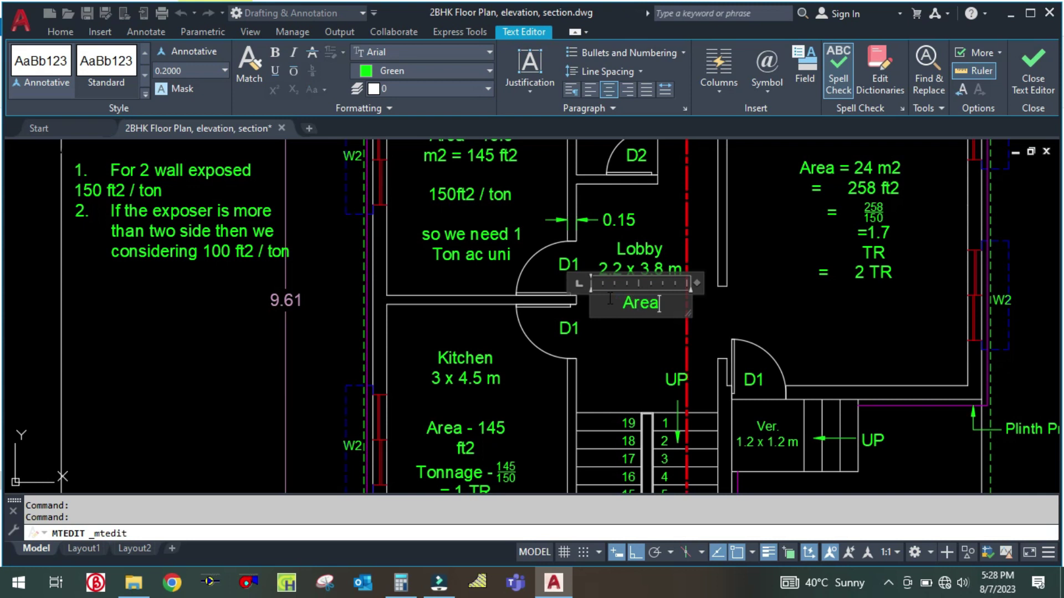
type(" -")
Multiply 2.2 by 3.8 in Calculator and complete the Lobby's area text with "8.3 m2"
scroll(642, 255, "up", 3)
scroll(593, 251, "down", 2)
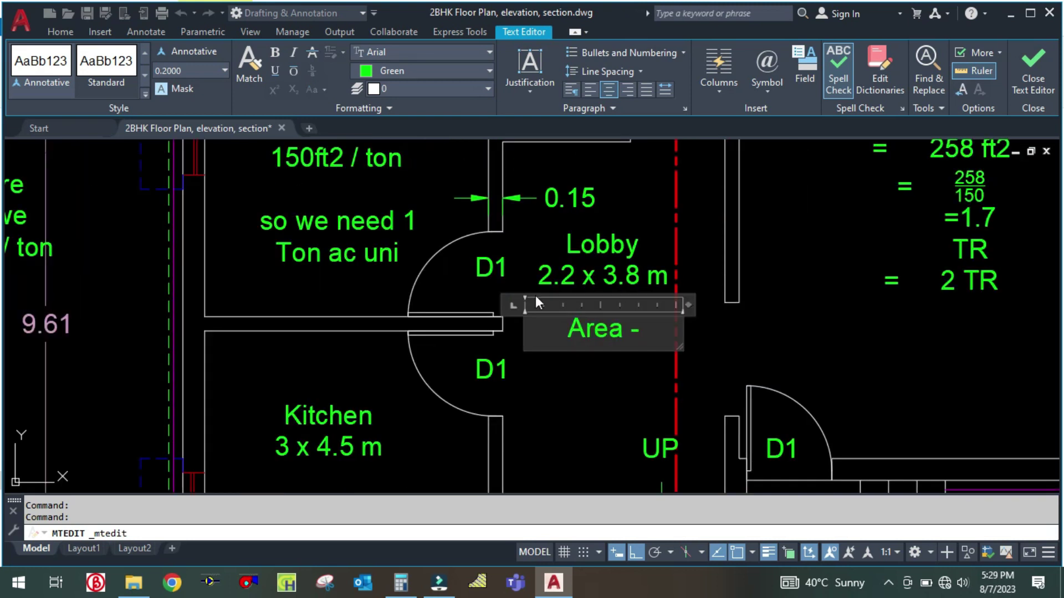
scroll(481, 336, "down", 2)
left_click(401, 583)
left_click(276, 252)
type("2.2*3")
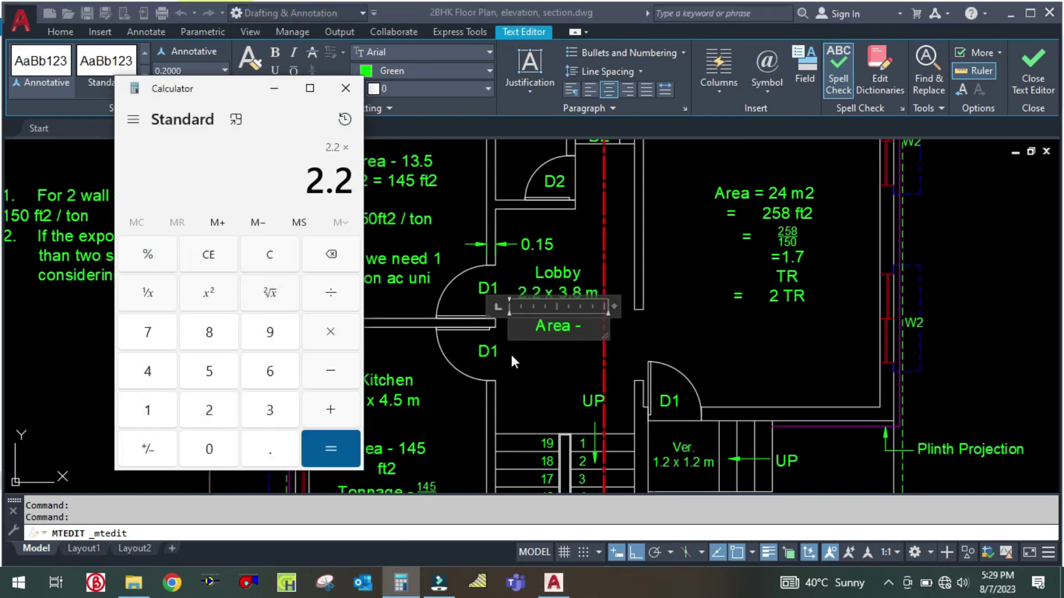
type(".8")
key("Return")
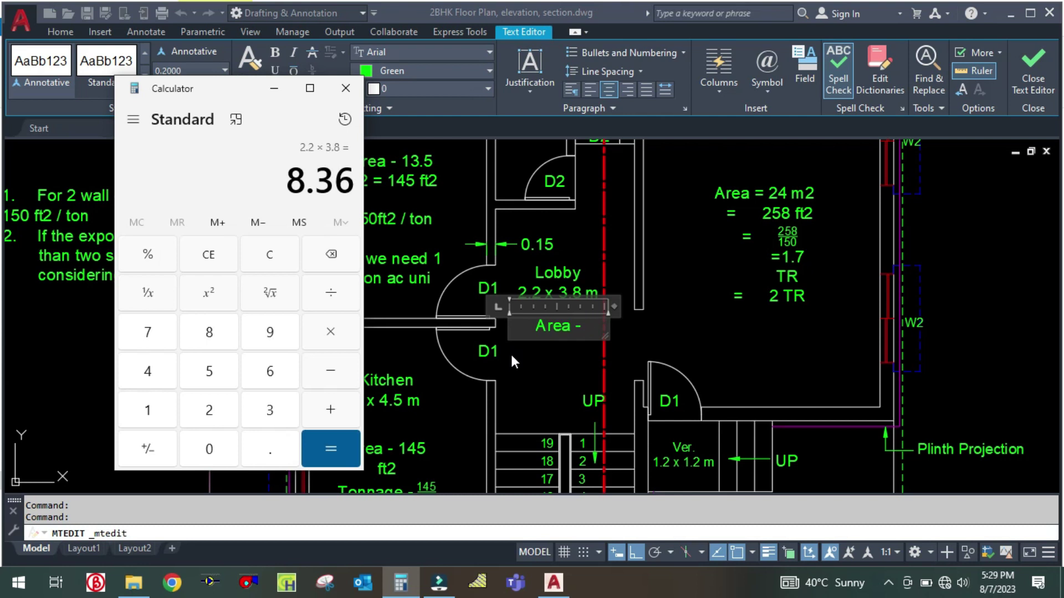
type("8")
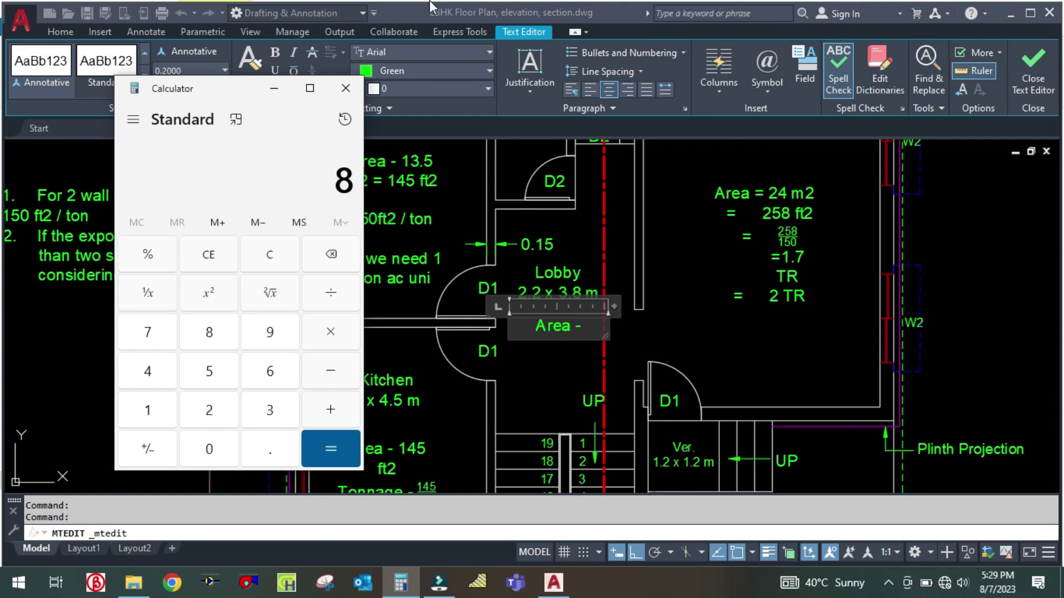
left_click(274, 88)
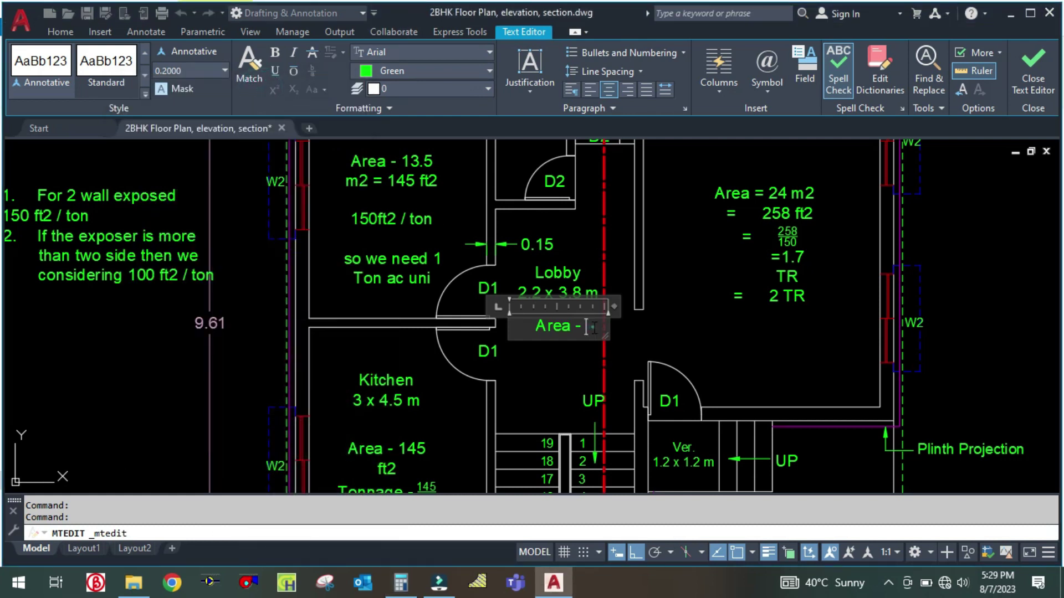
type("8.")
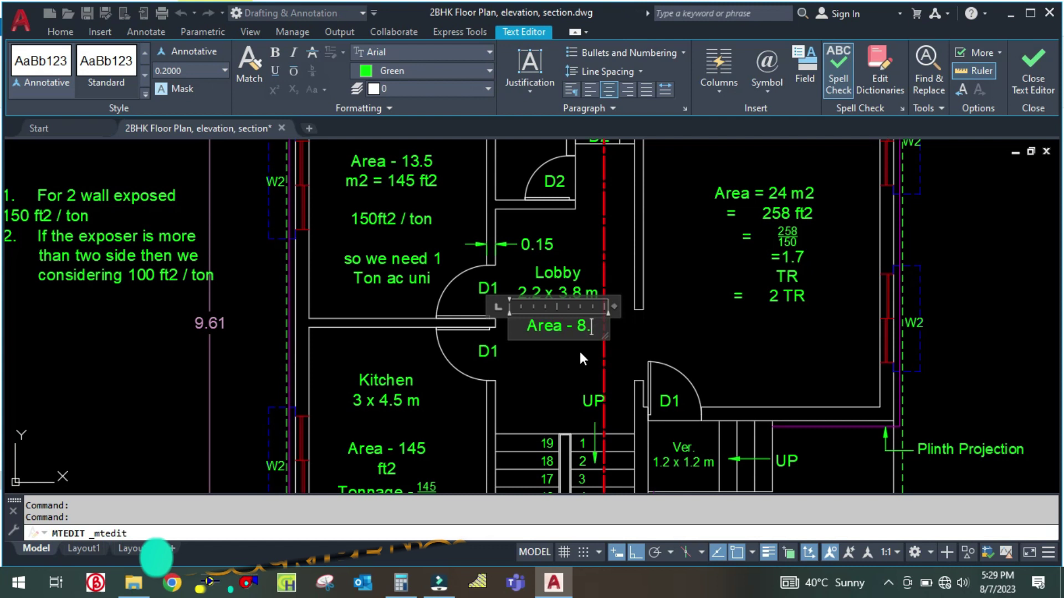
type("3 m2")
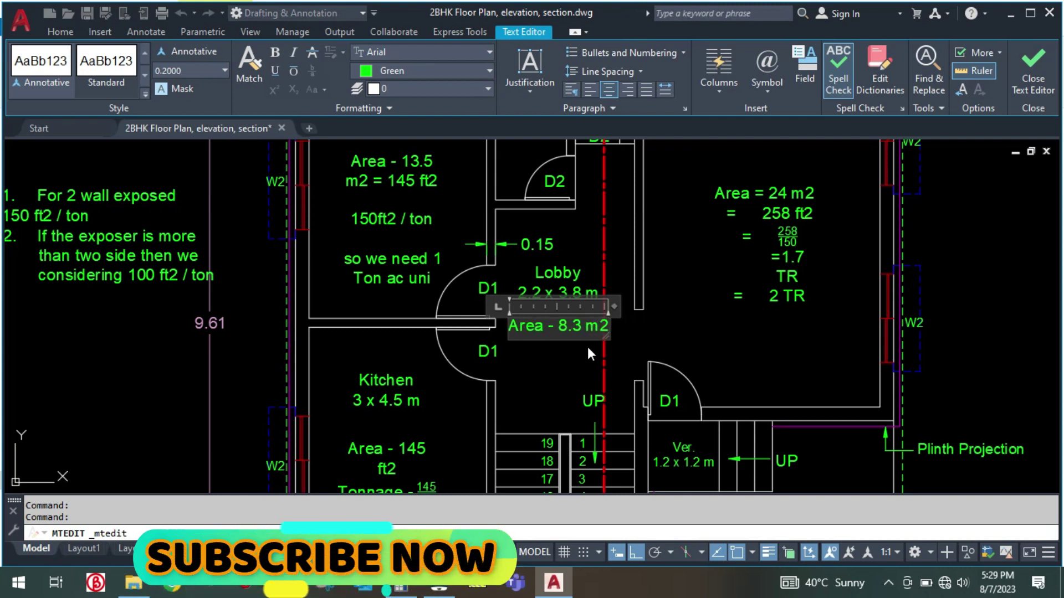
Multiply 8 by 10.76 in Calculator and add a second line "= 86/150" to the Lobby's area text
key("Return")
type("=")
left_click(400, 582)
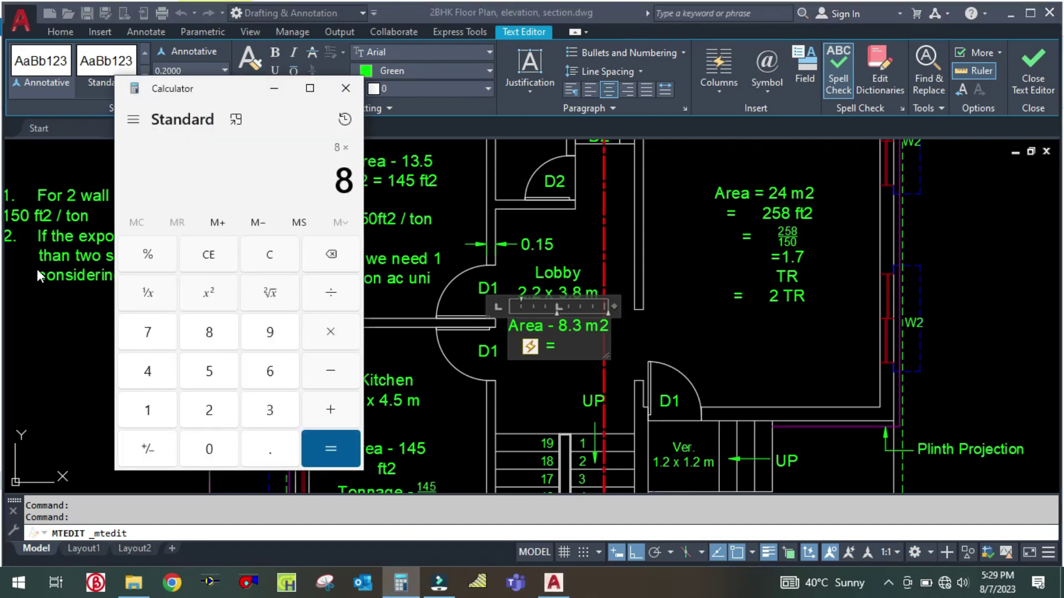
left_click_drag(214, 92, 222, 91)
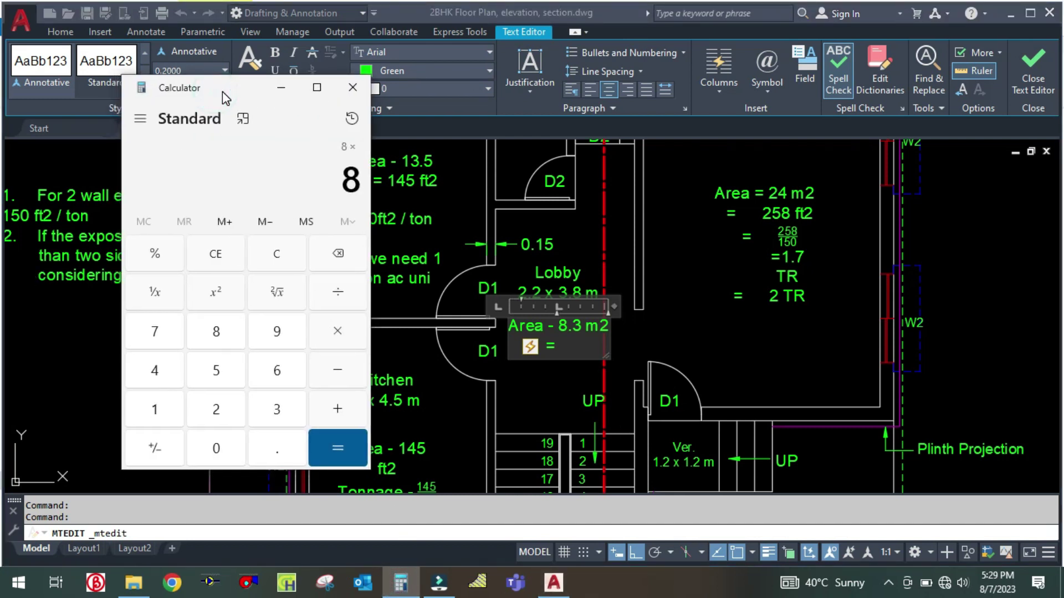
type("10.76")
key("Return")
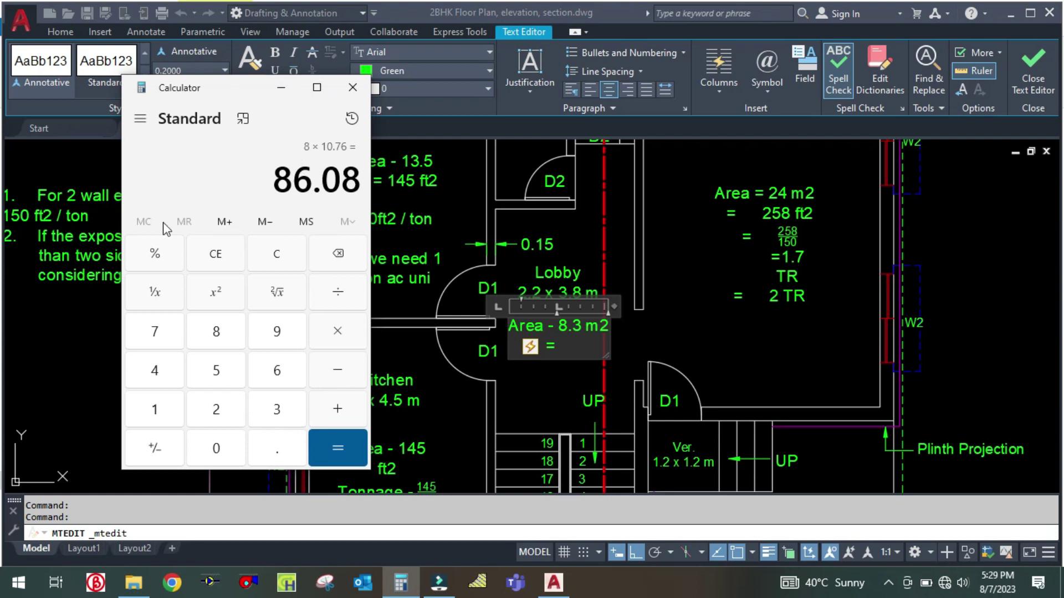
left_click(283, 88)
type("86/")
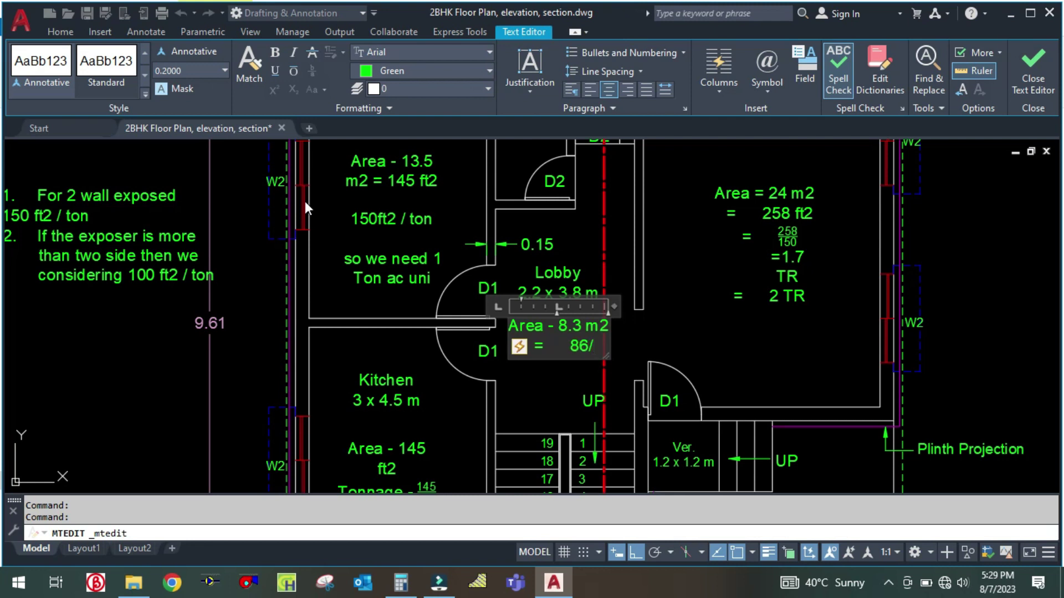
type("150")
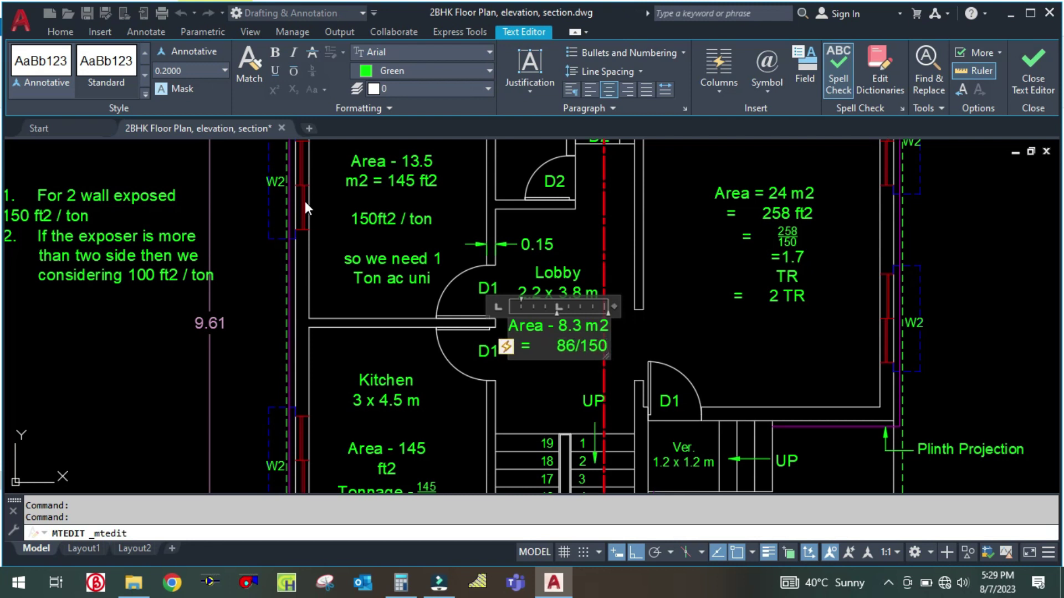
Divide the Calculator result by 150, add a third line "= 1 TR" to the Lobby text and finish the edit
key("Return")
type("=")
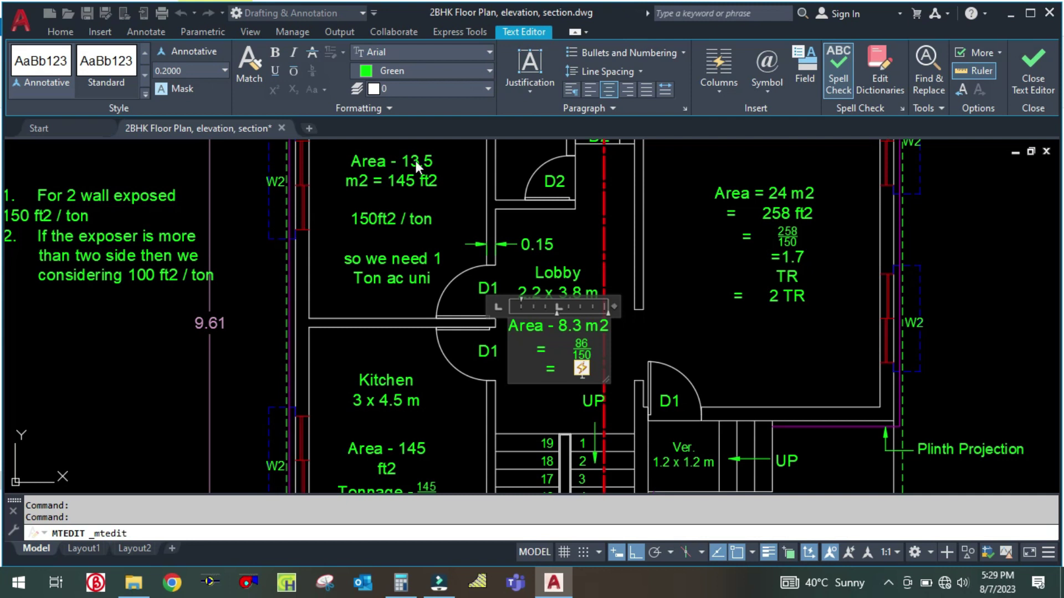
left_click(407, 592)
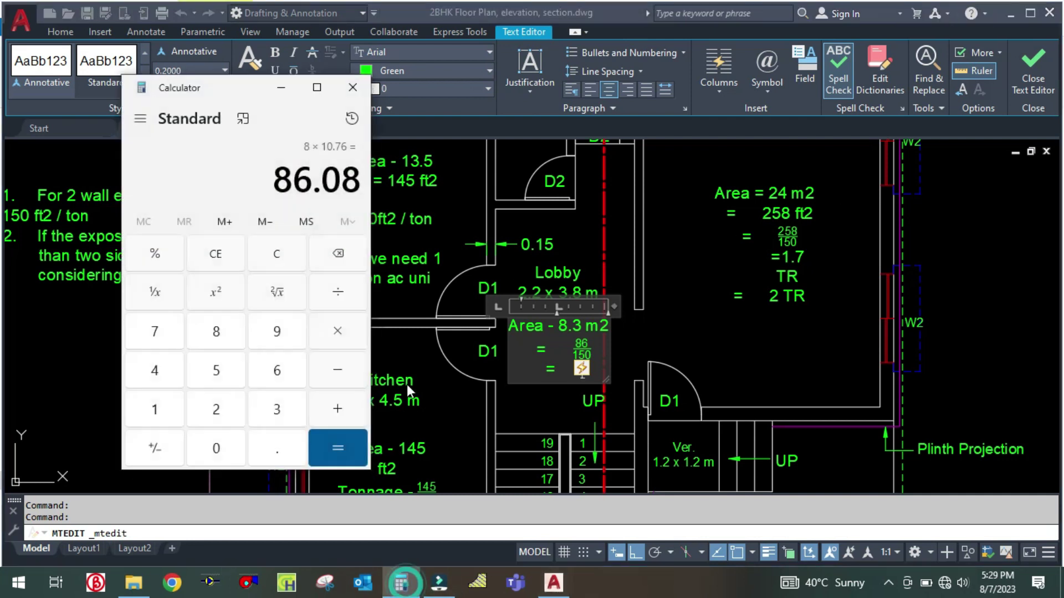
key("slash")
type("150")
key("Return")
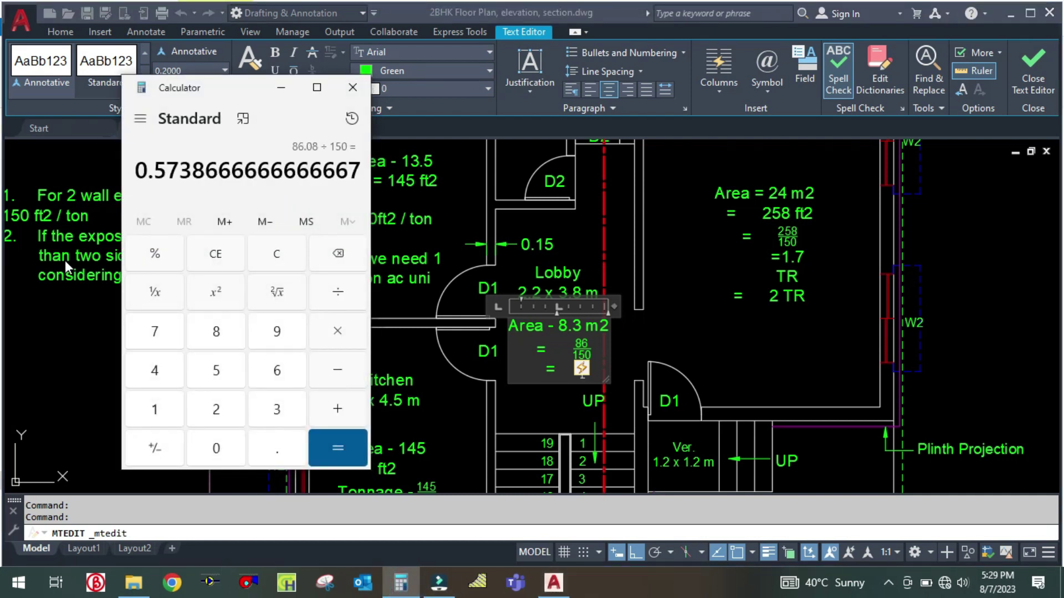
left_click(281, 88)
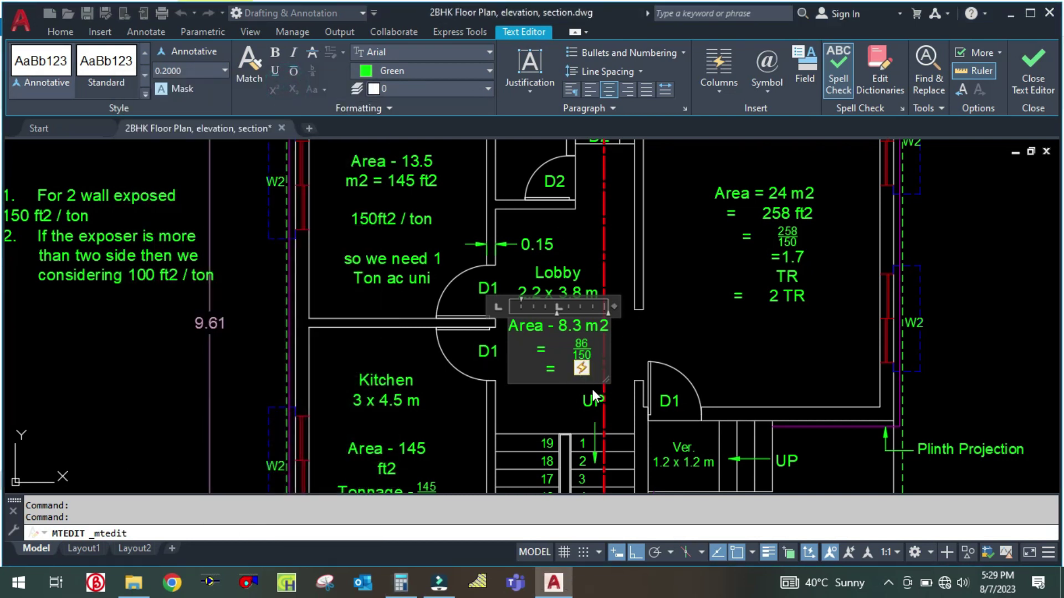
scroll(593, 390, "up", 6)
type("1")
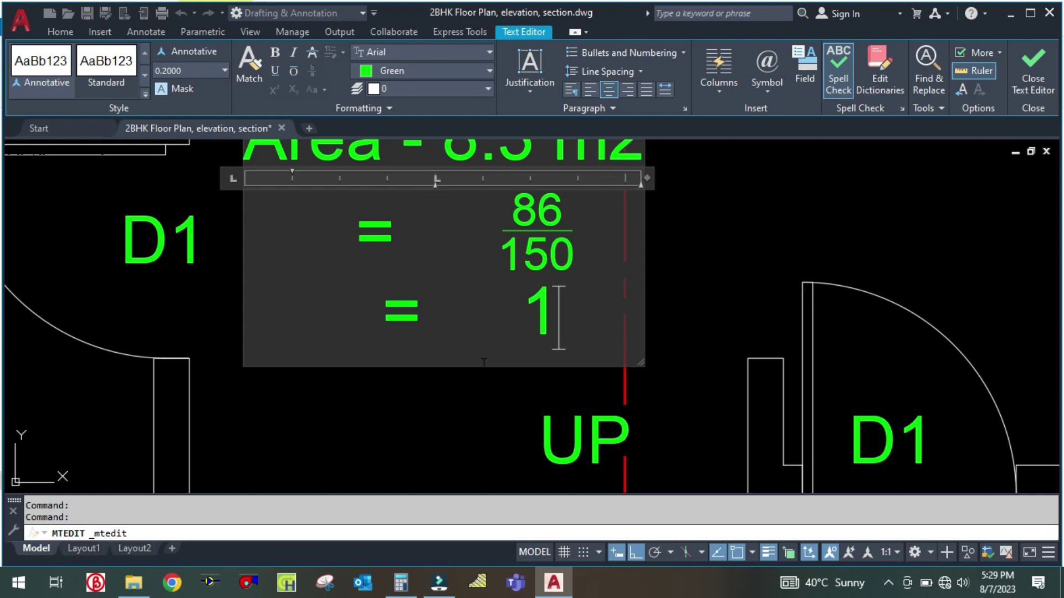
type(" TR")
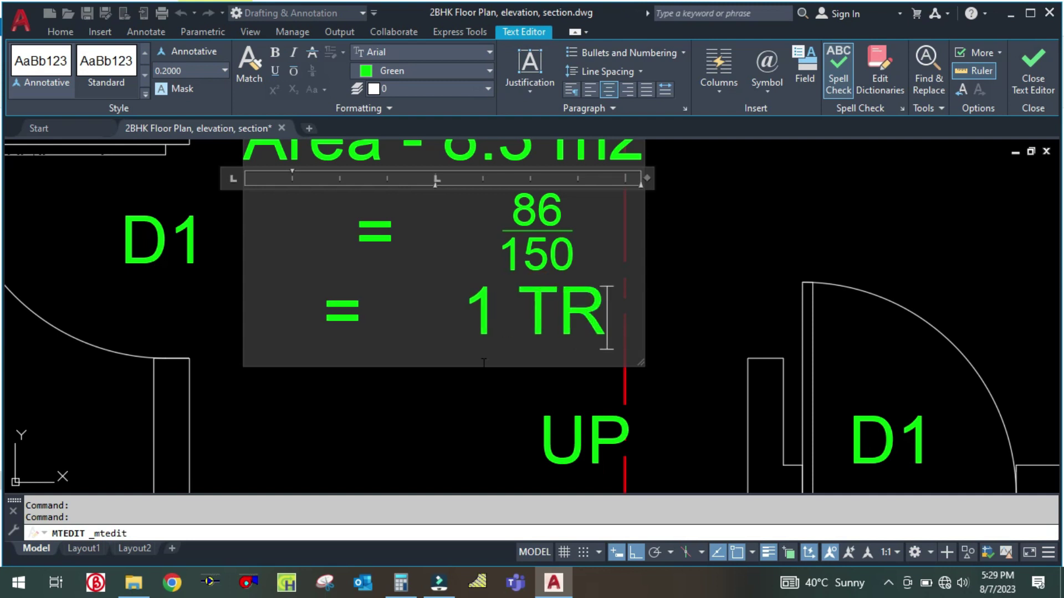
left_click(449, 416)
scroll(497, 313, "down", 4)
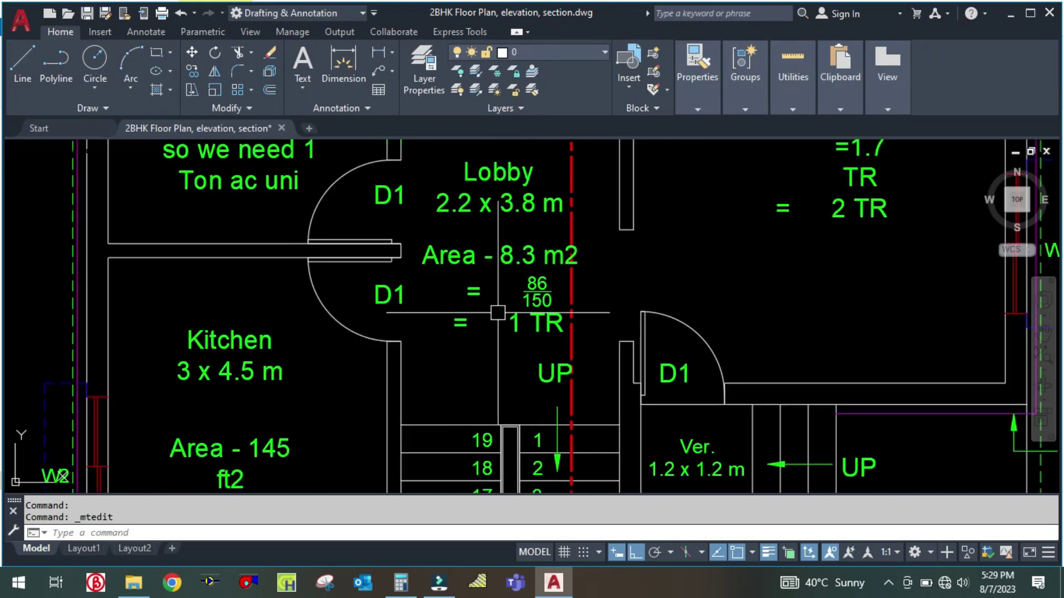
Copy the whole annotated ground floor plan with its rules note straight left into the empty space outside the sheet border
scroll(498, 312, "down", 4)
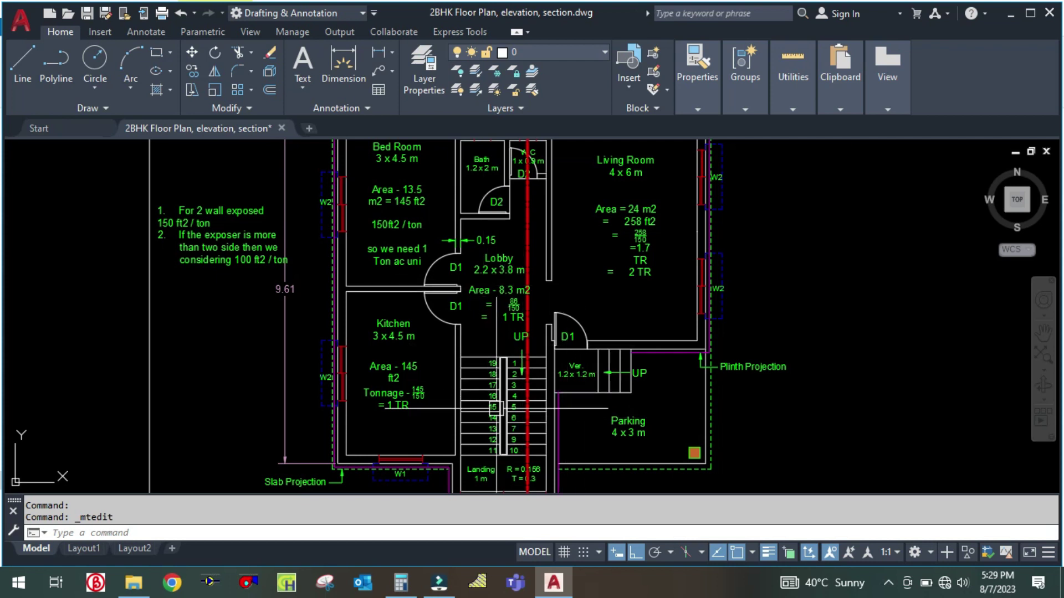
scroll(495, 274, "down", 2)
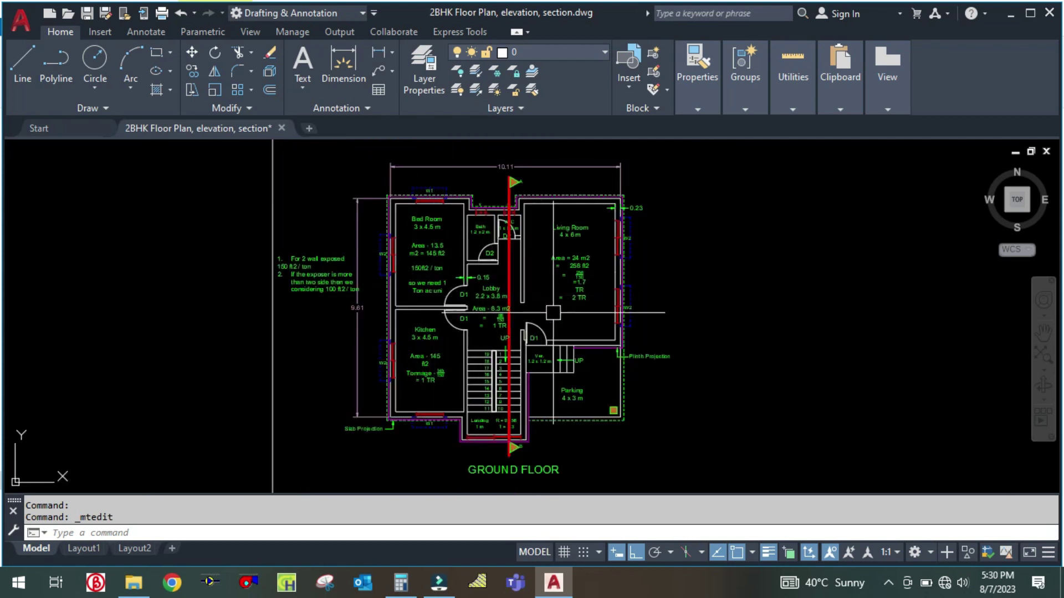
scroll(488, 302, "down", 1)
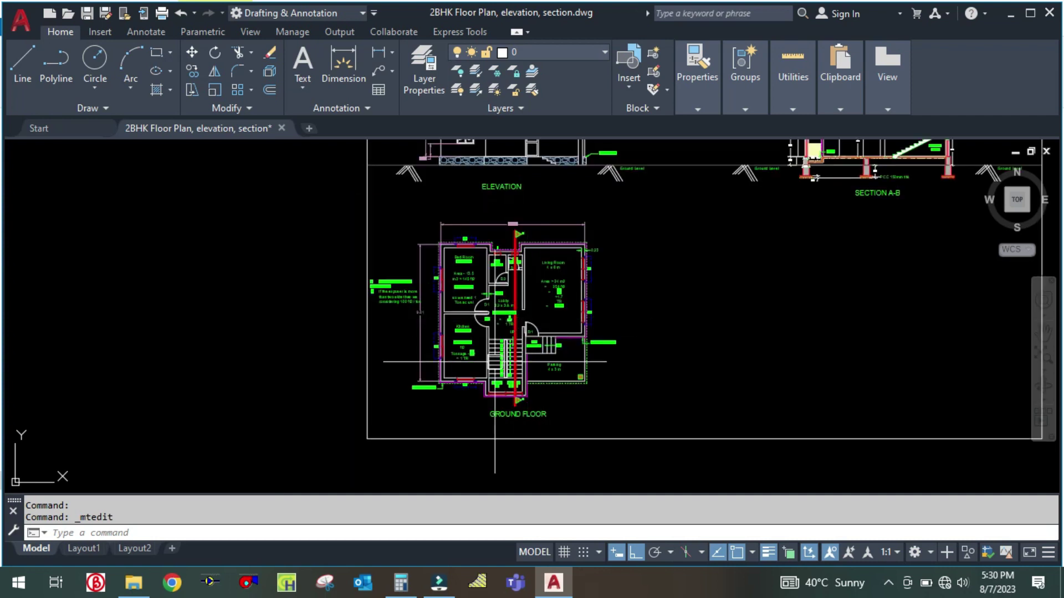
scroll(464, 402, "down", 2)
scroll(423, 357, "up", 3)
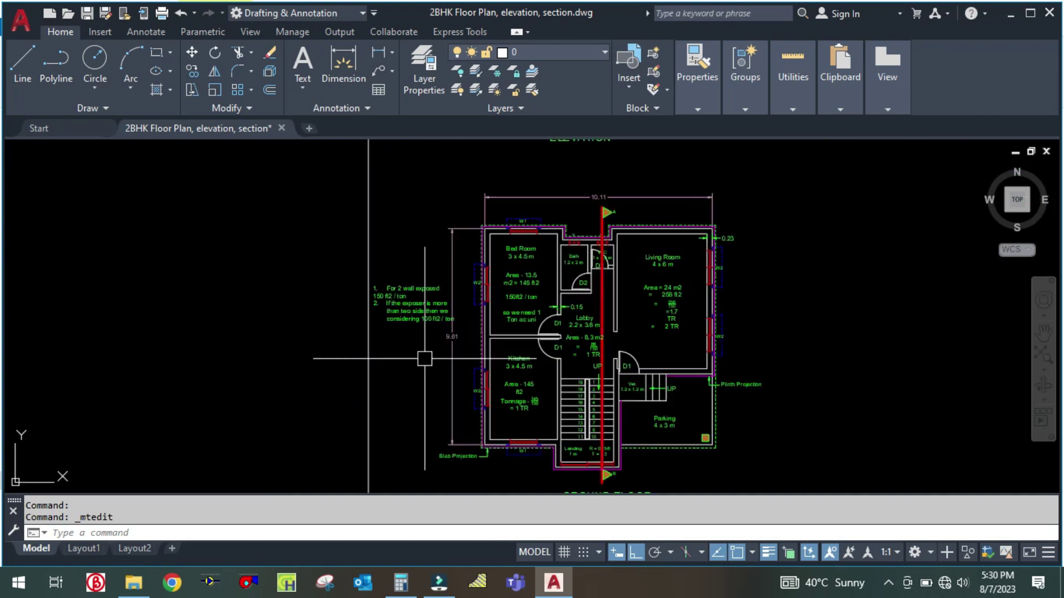
scroll(536, 317, "down", 2)
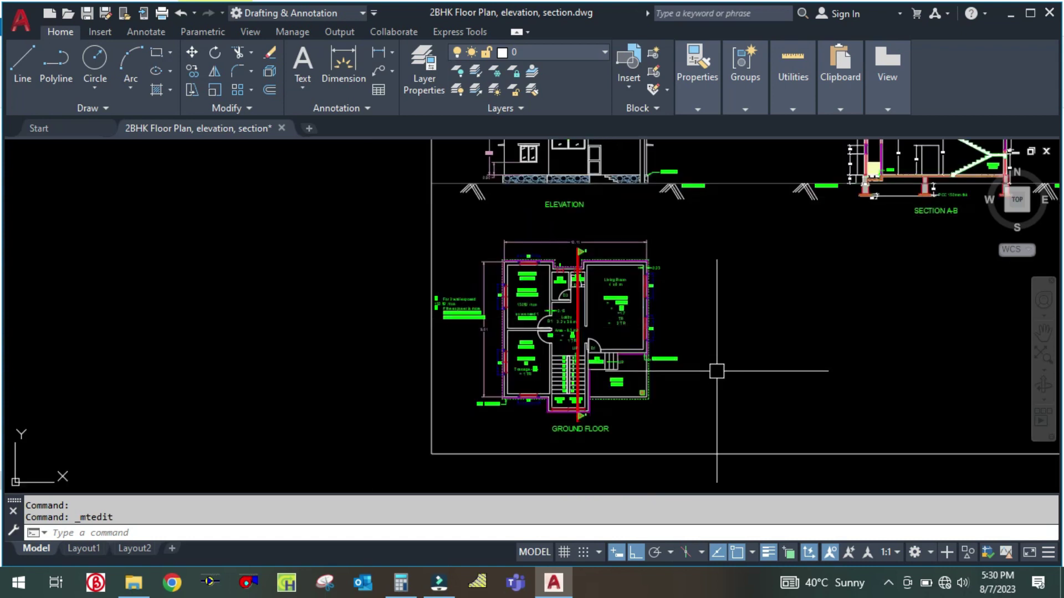
type("co")
key("Return")
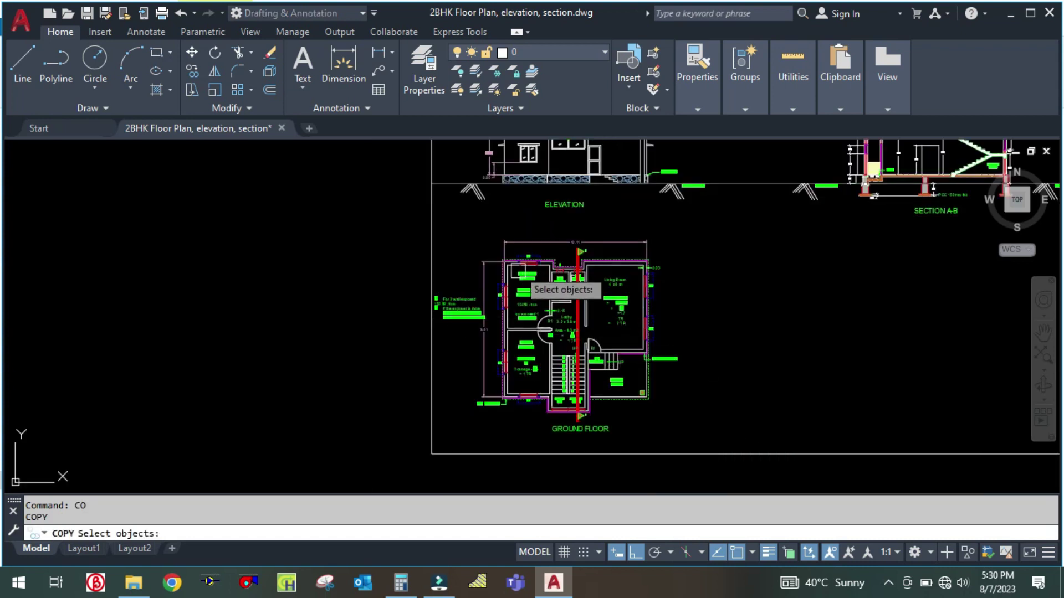
left_click(387, 219)
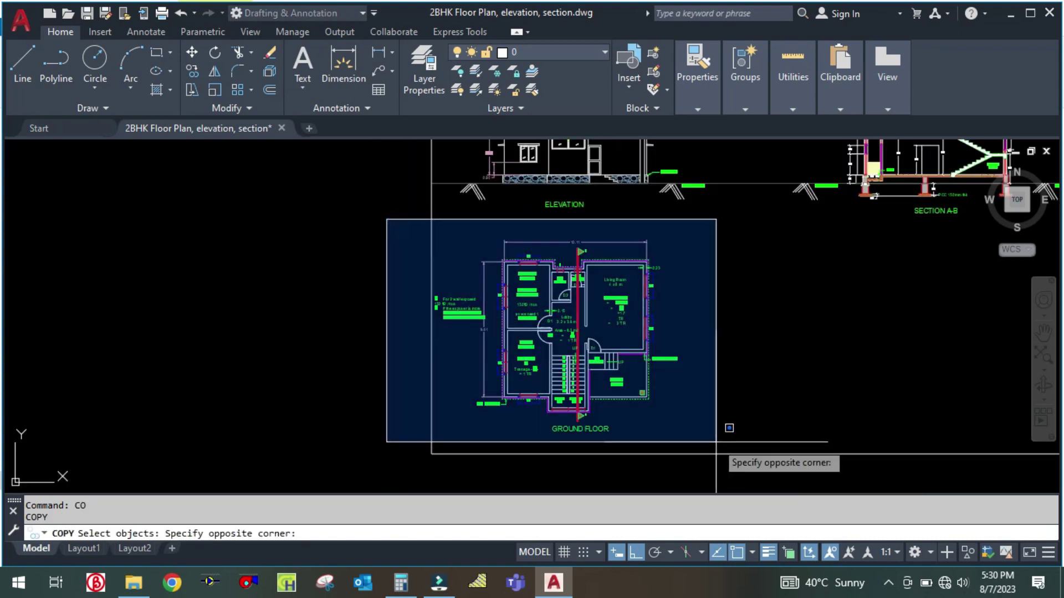
left_click(717, 446)
key("Return")
left_click(759, 403)
scroll(515, 363, "down", 3)
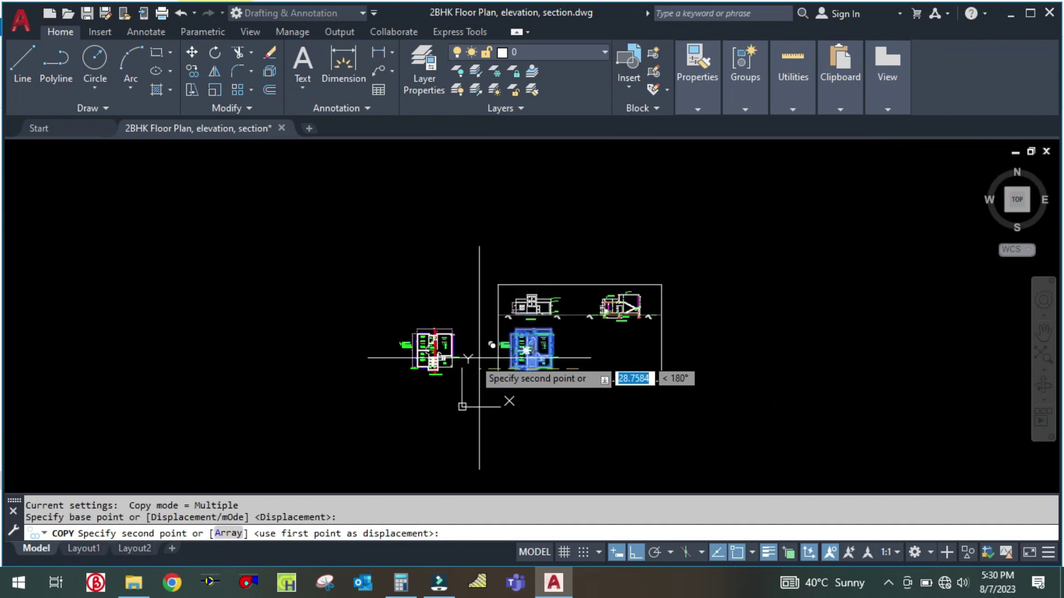
left_click(410, 363)
key("Escape")
Move the rules note beside the copied floor plan straight left, clear of the 9.61 dimension
scroll(319, 372, "up", 5)
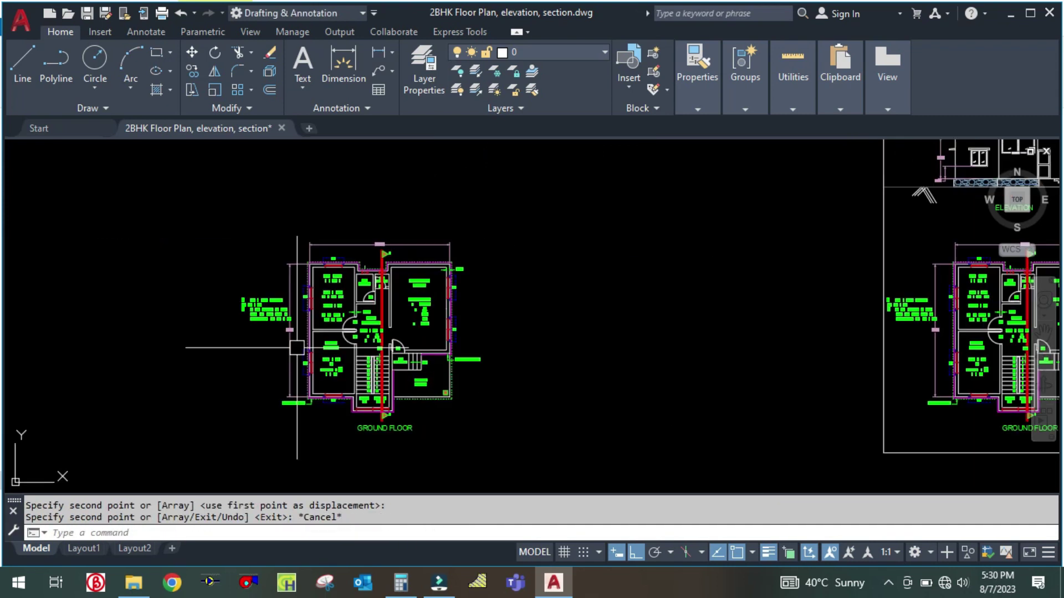
scroll(152, 325, "up", 3)
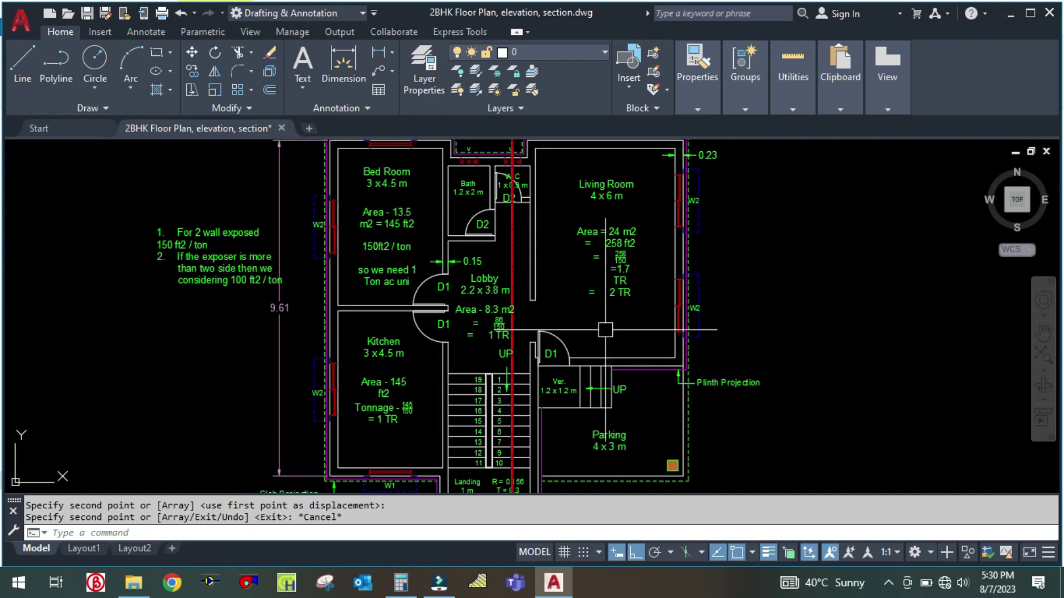
scroll(255, 313, "down", 3)
scroll(463, 282, "up", 3)
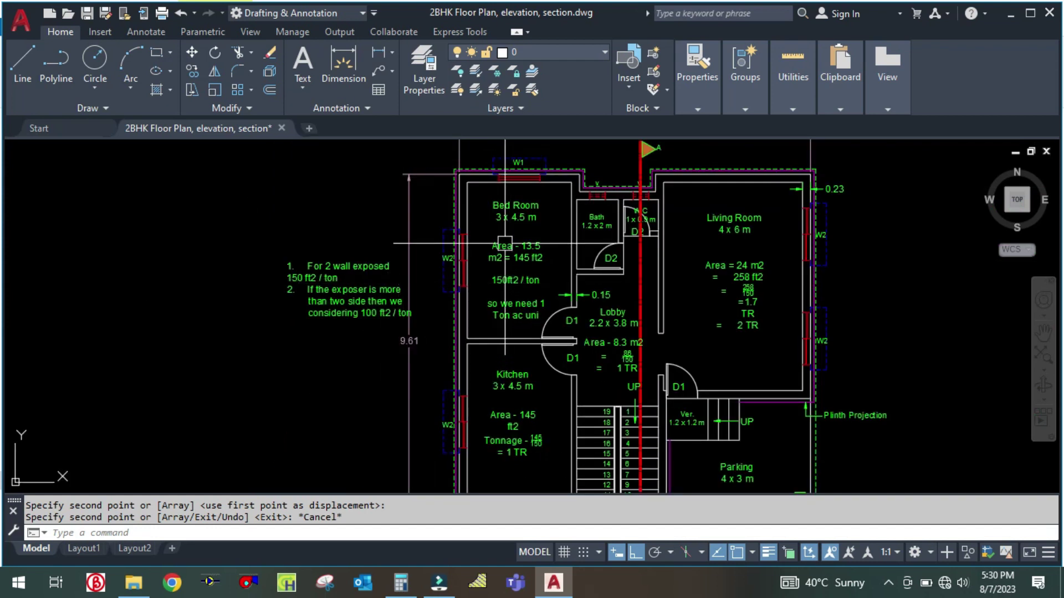
type("m")
key("Return")
left_click(357, 349)
left_click(285, 230)
key("Return")
left_click(333, 357)
left_click(257, 355)
key("Escape")
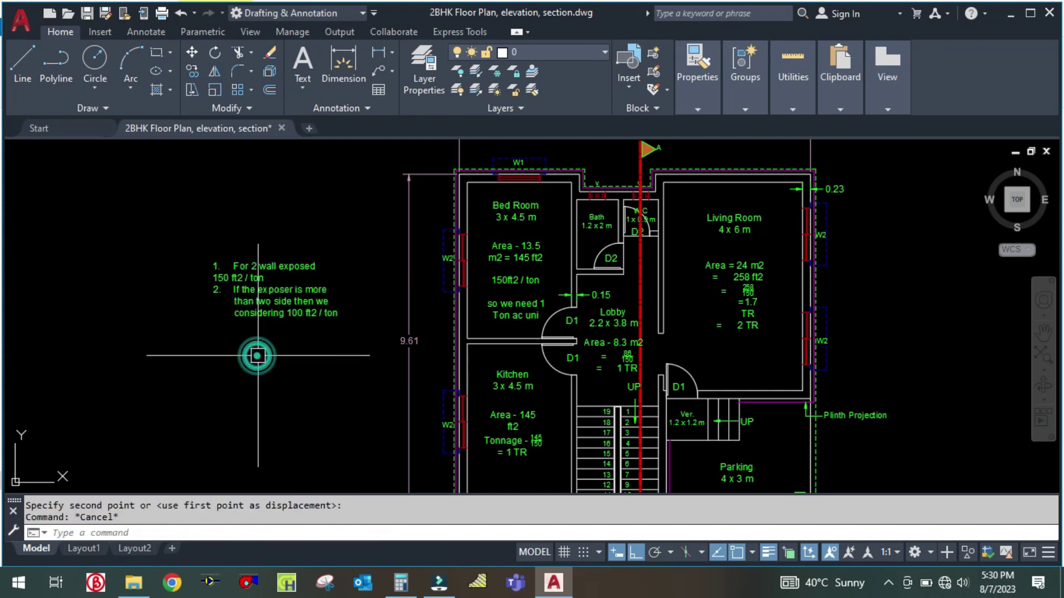
Replace the entire rules note beside the copied plan with the formula line "Area x Factor = Tonnage"
double_click(327, 306)
key("ctrl+a")
key("Delete")
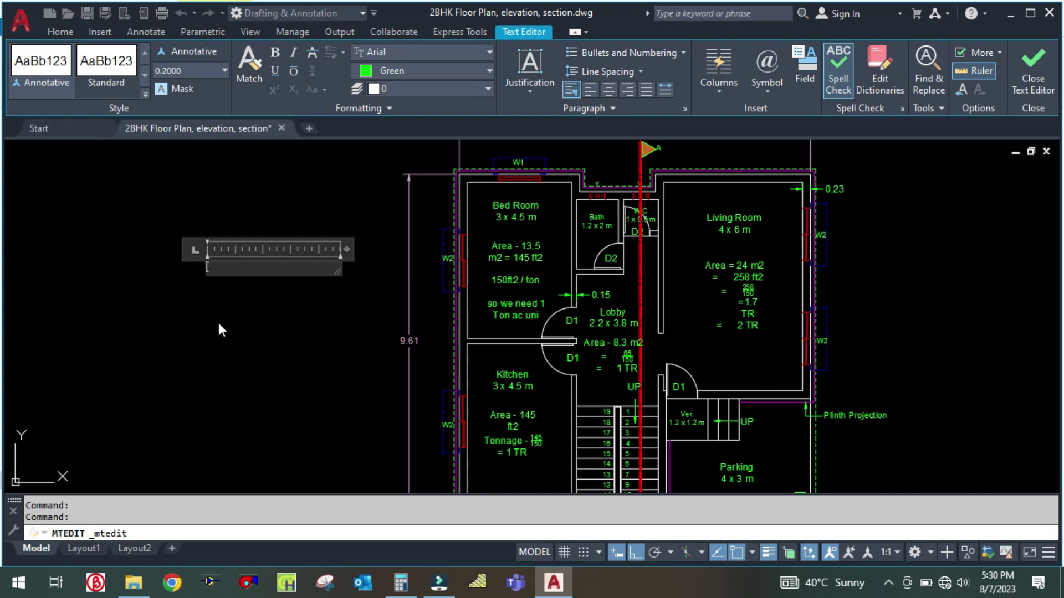
type("Area x Factor =")
scroll(200, 257, "up", 6)
scroll(278, 319, "down", 4)
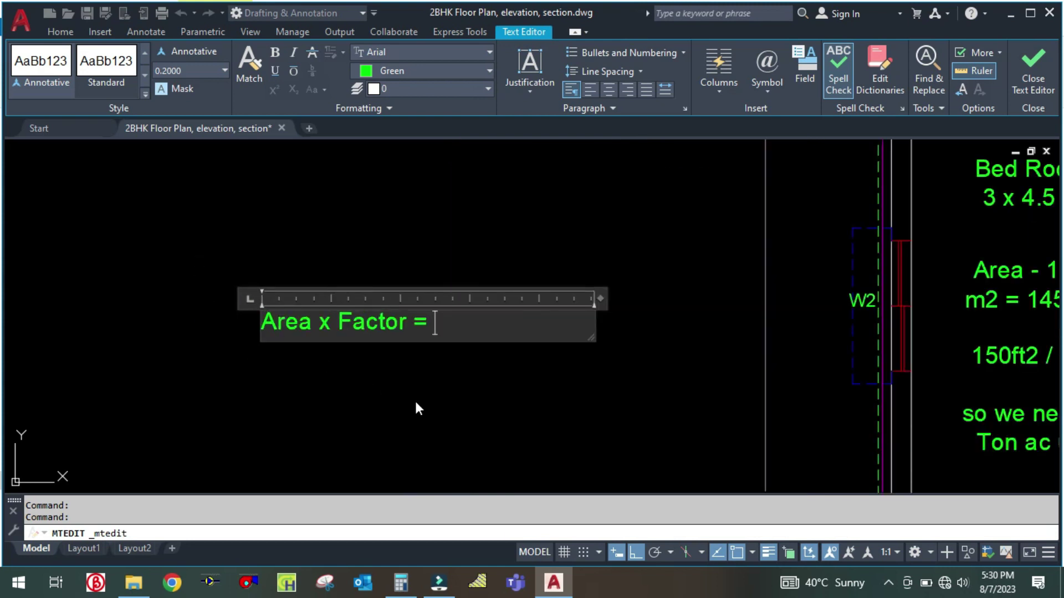
type("Tonnage")
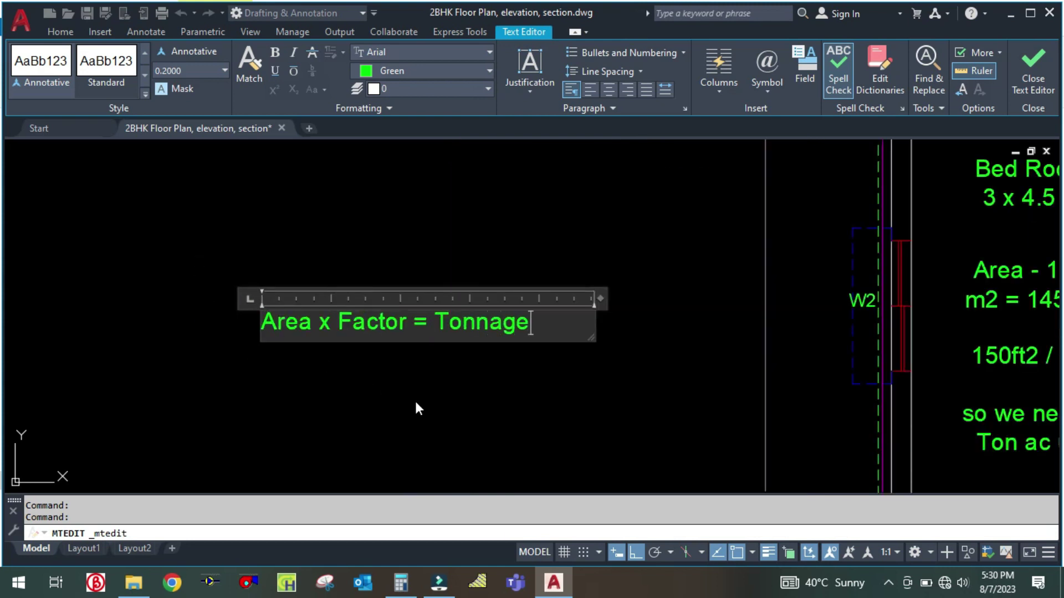
key("Return")
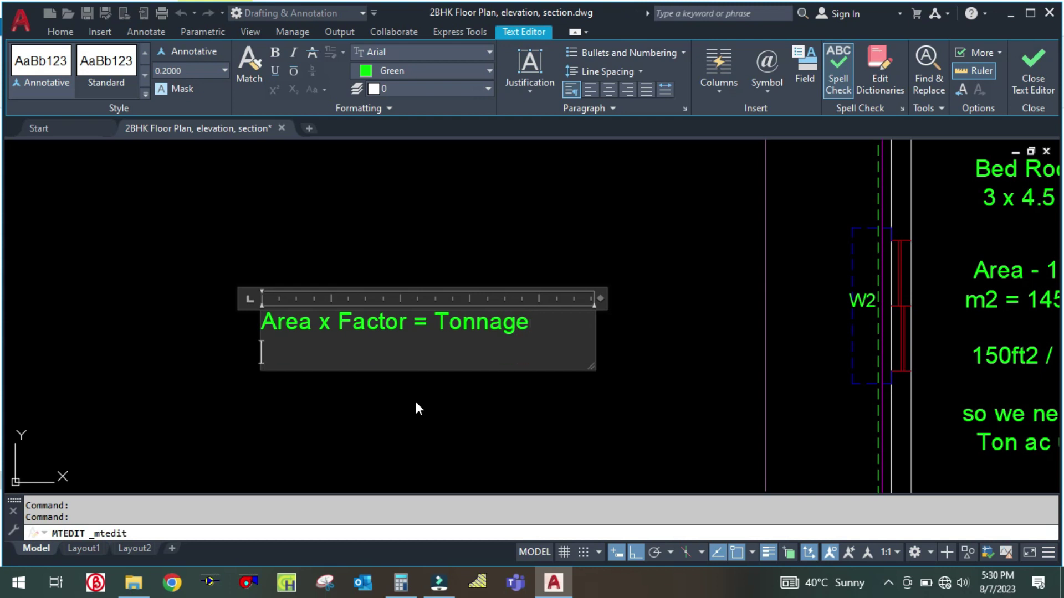
Add a "Factor -" line to the note and a separate line "0.07 Residential" below it
type("Factor - ")
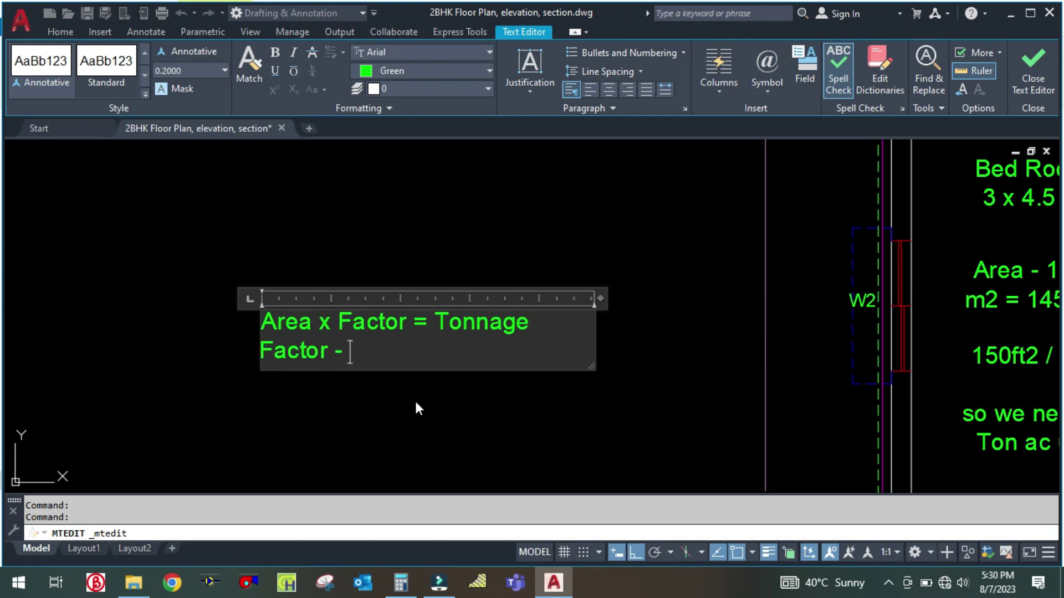
type("0.07")
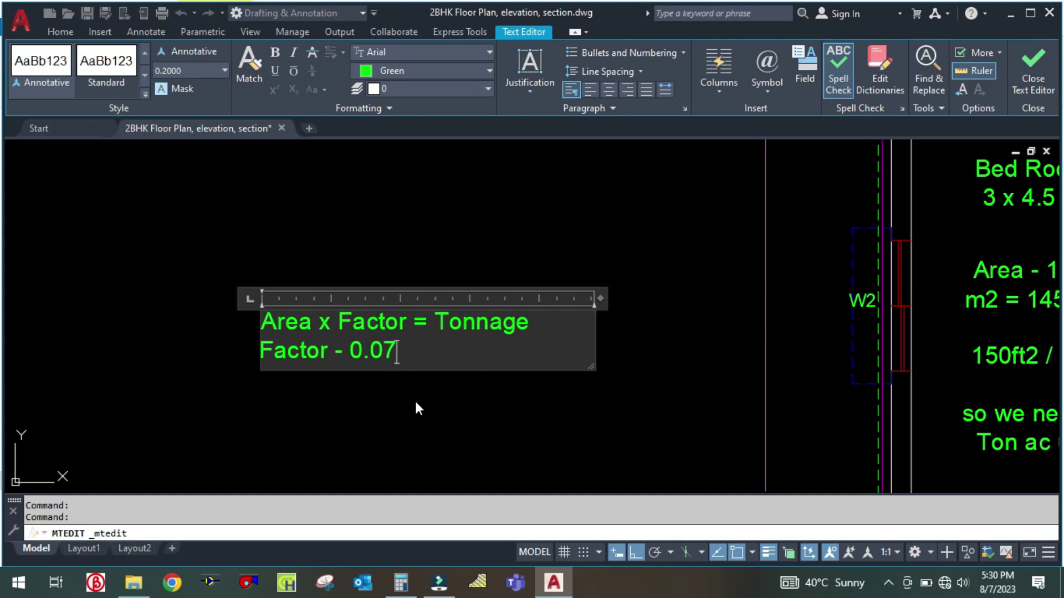
key("Return")
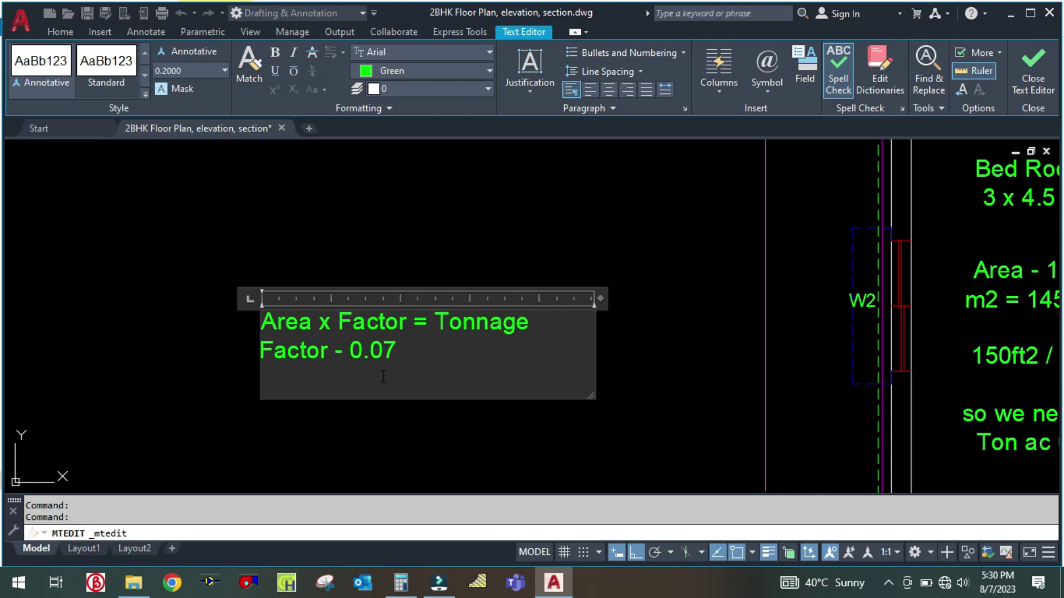
left_click(353, 354)
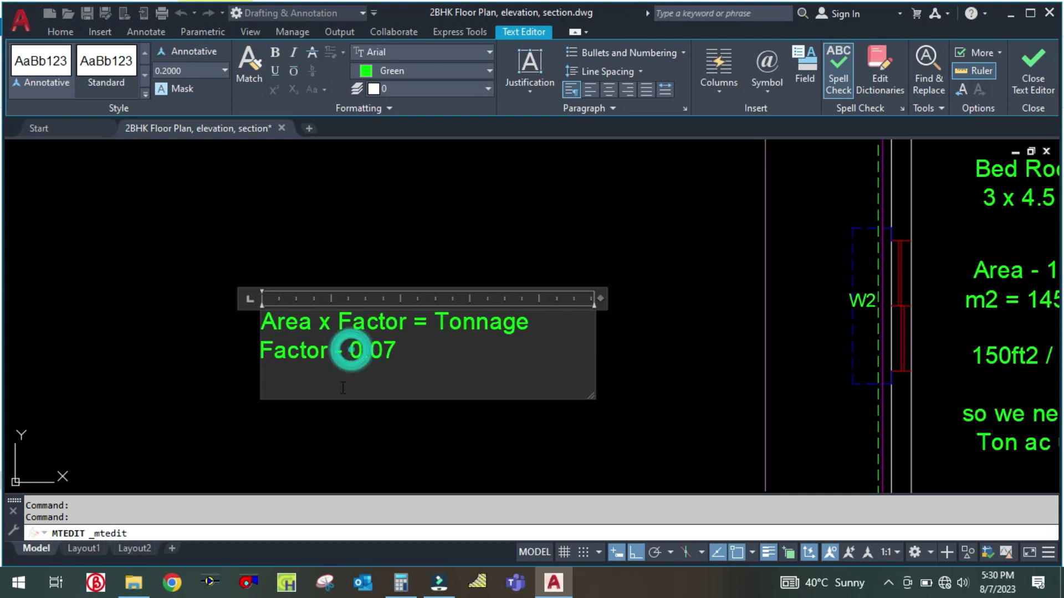
key("Return")
left_click(309, 371)
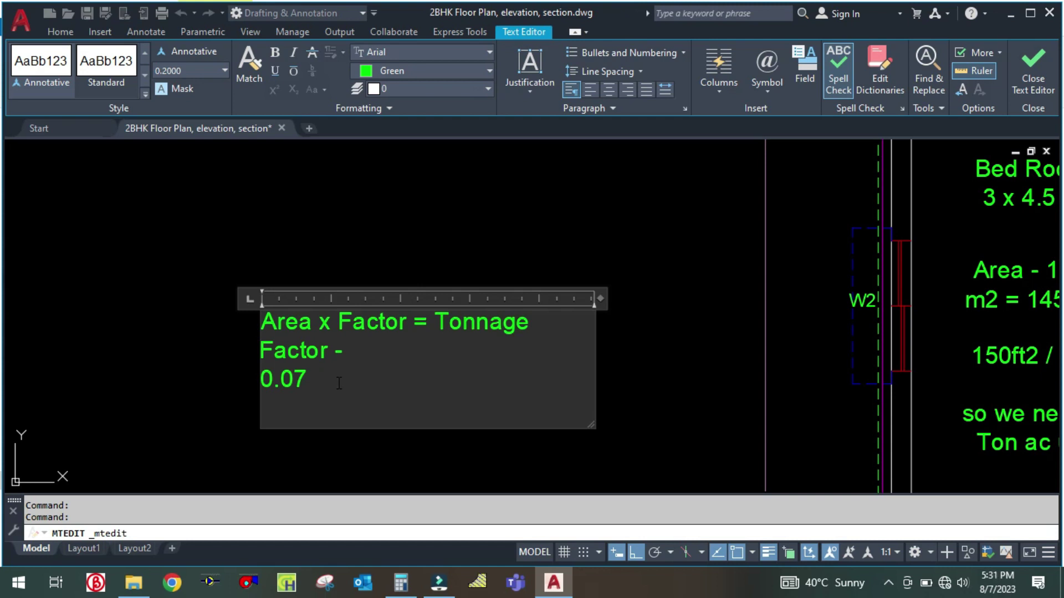
type("Residena")
key("BackSpace")
type("tal")
key("BackSpace")
key("BackSpace")
type("ial")
key("Return")
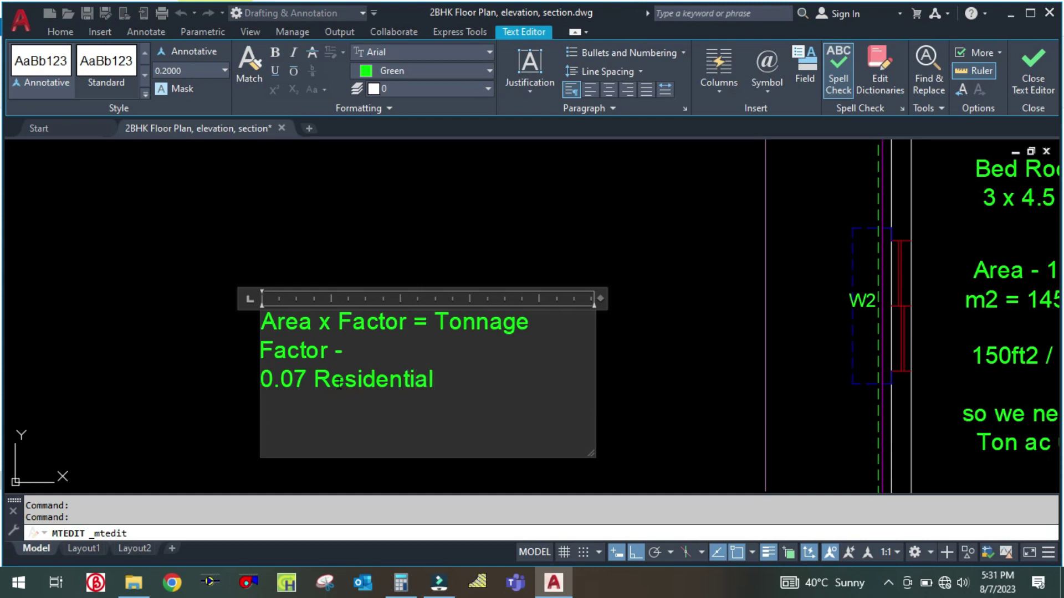
Add the lines "0.08 Commercial" and "0.09 Industrial" to the note and finish the edit
type("0.08 Commercial")
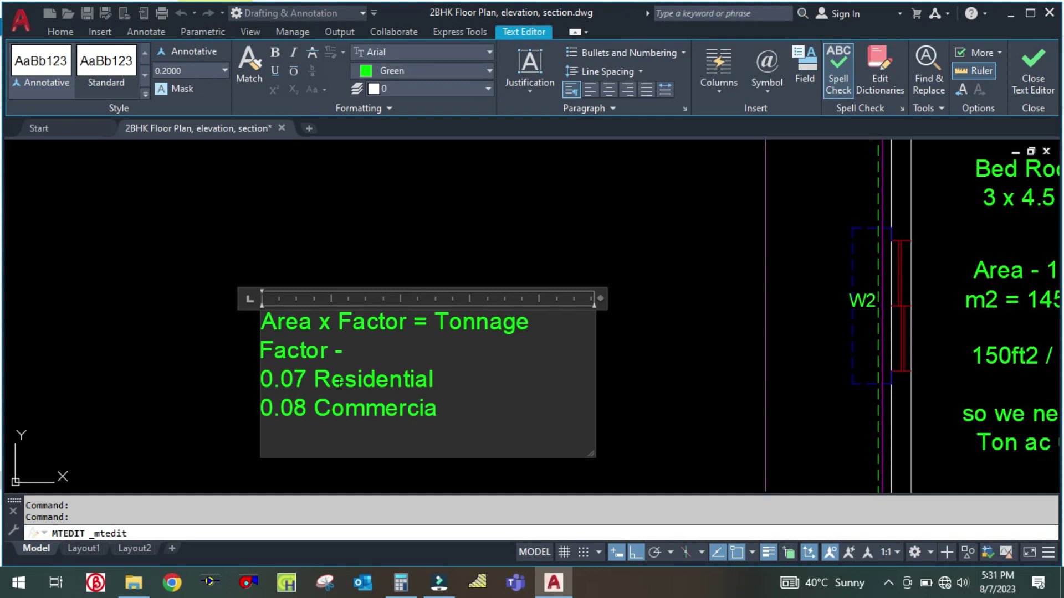
key("Return")
type("0.0")
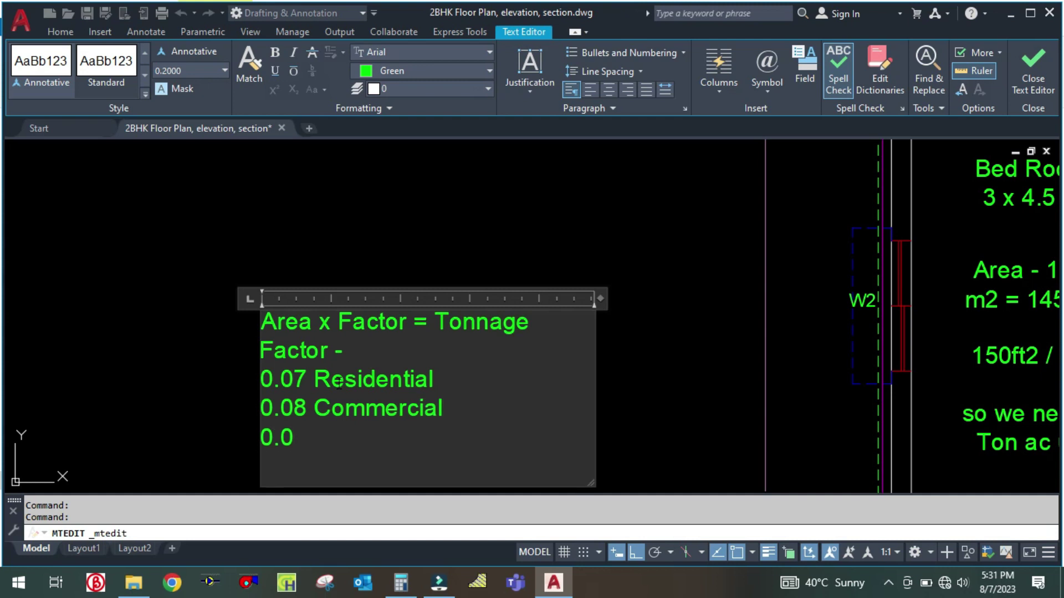
type("9 Indusc")
key("BackSpace")
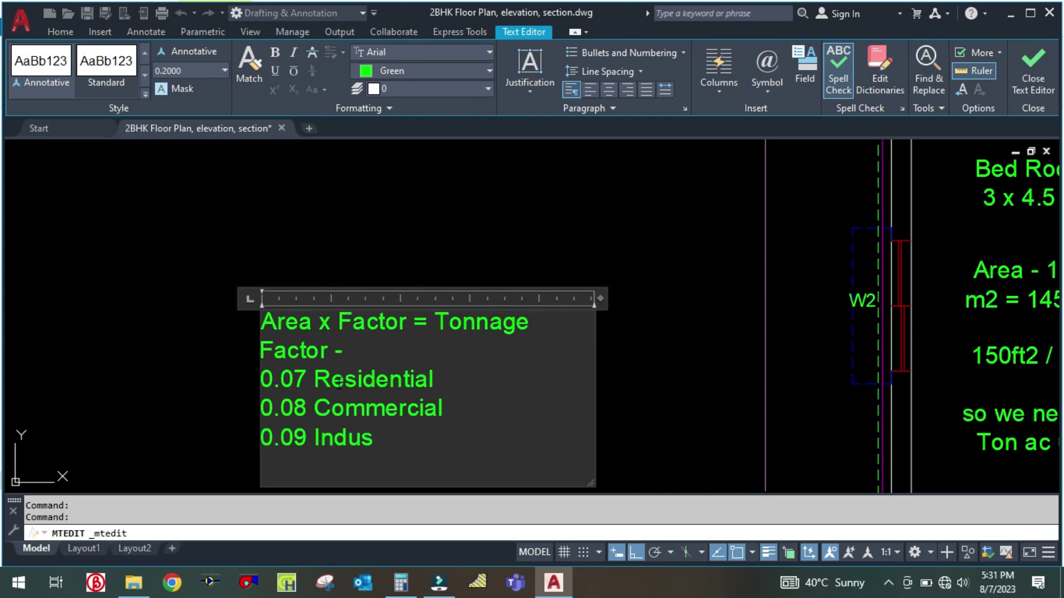
type("trial")
left_click(159, 323)
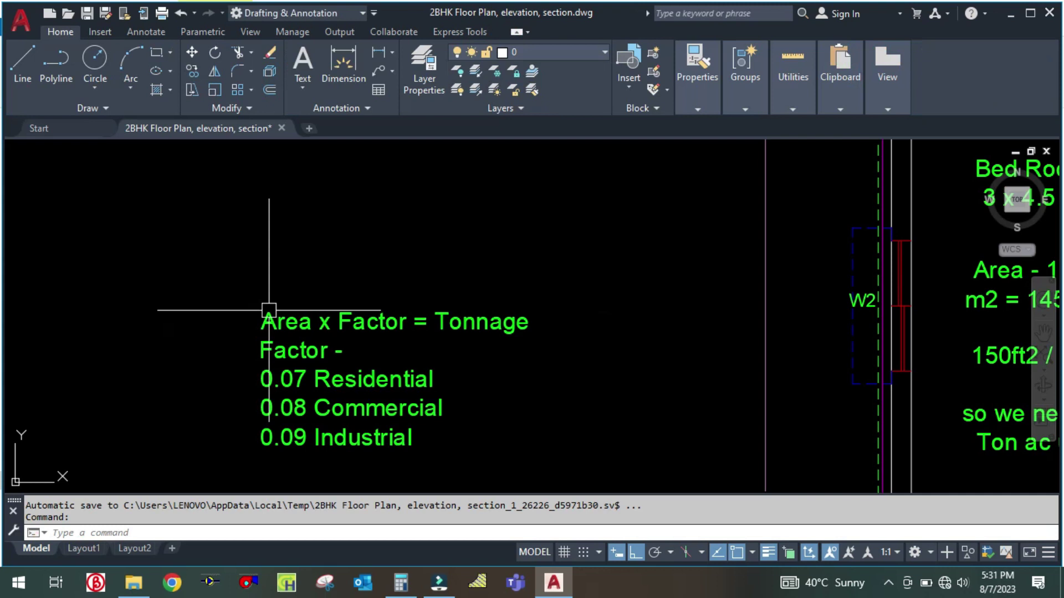
Erase the "150ft2 / ton" tonnage text from the copied plan's Bed Room
scroll(321, 368, "down", 3)
scroll(378, 360, "up", 2)
scroll(377, 360, "up", 2)
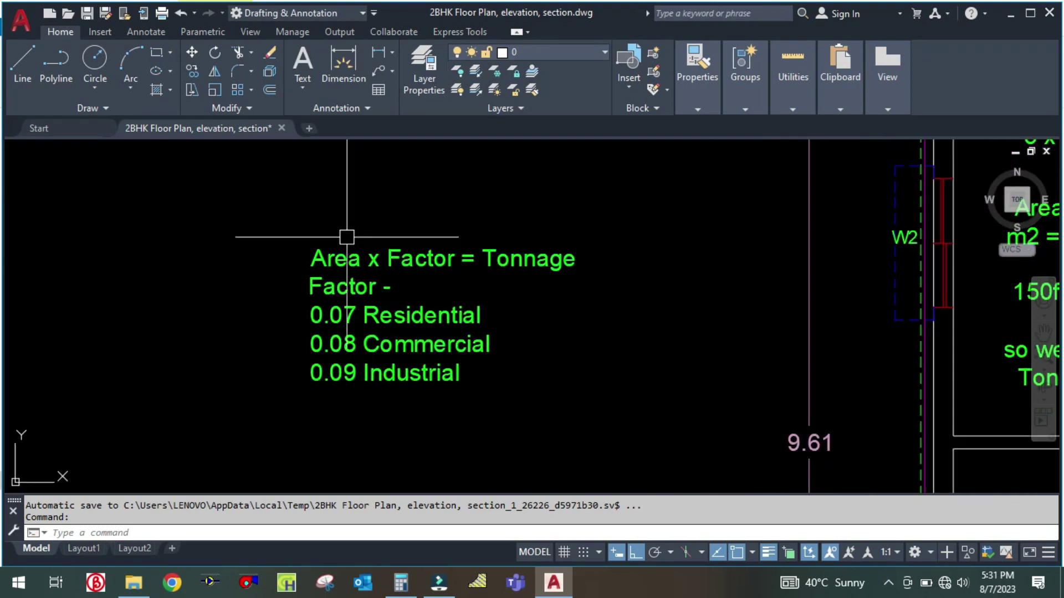
scroll(161, 325, "down", 3)
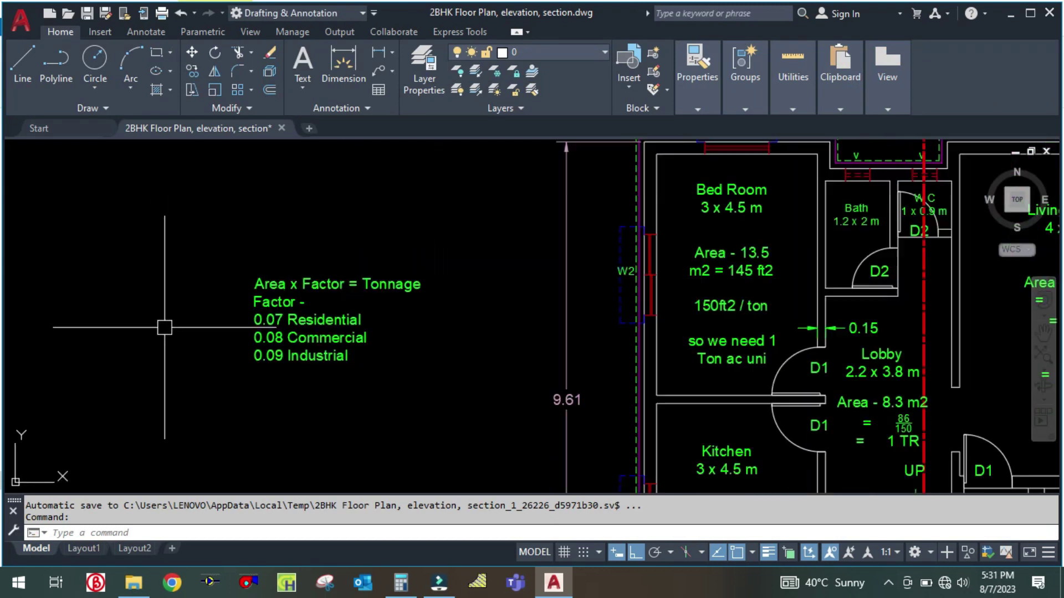
scroll(525, 293, "up", 1)
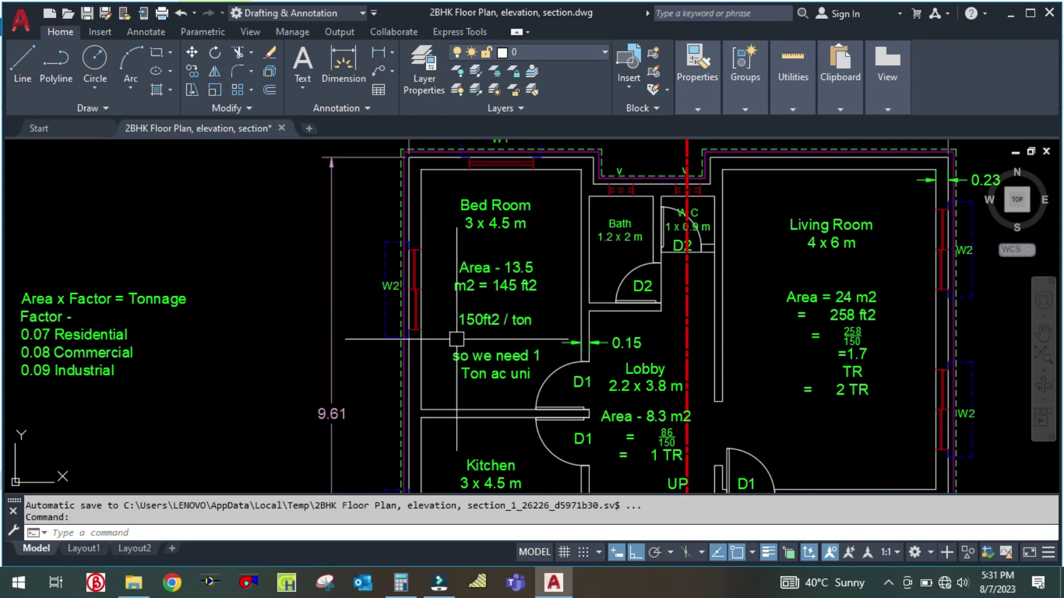
left_click(493, 380)
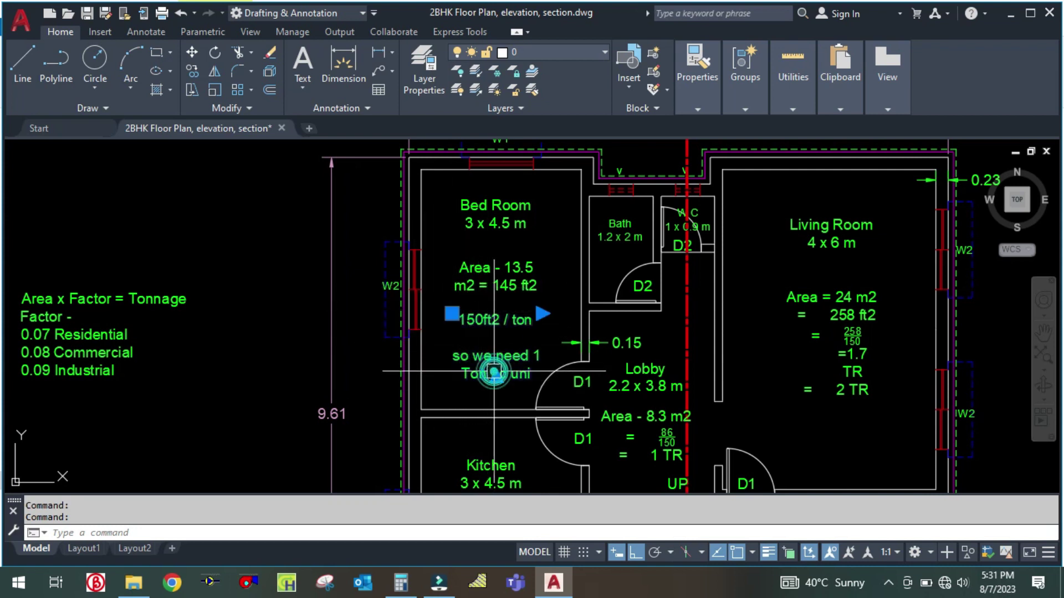
type("e")
key("Return")
scroll(443, 299, "up", 3)
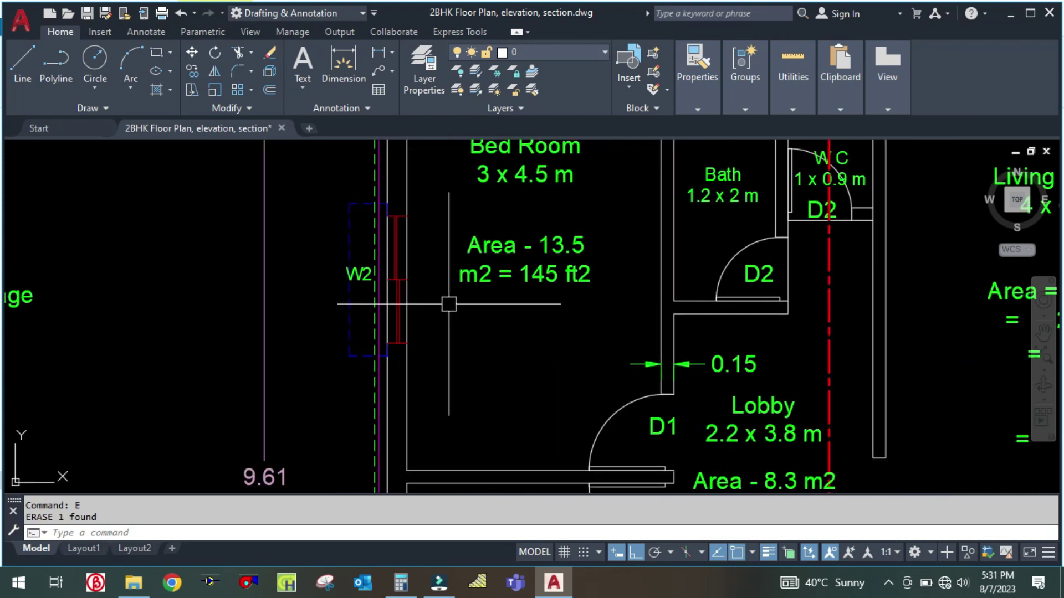
scroll(479, 304, "down", 3)
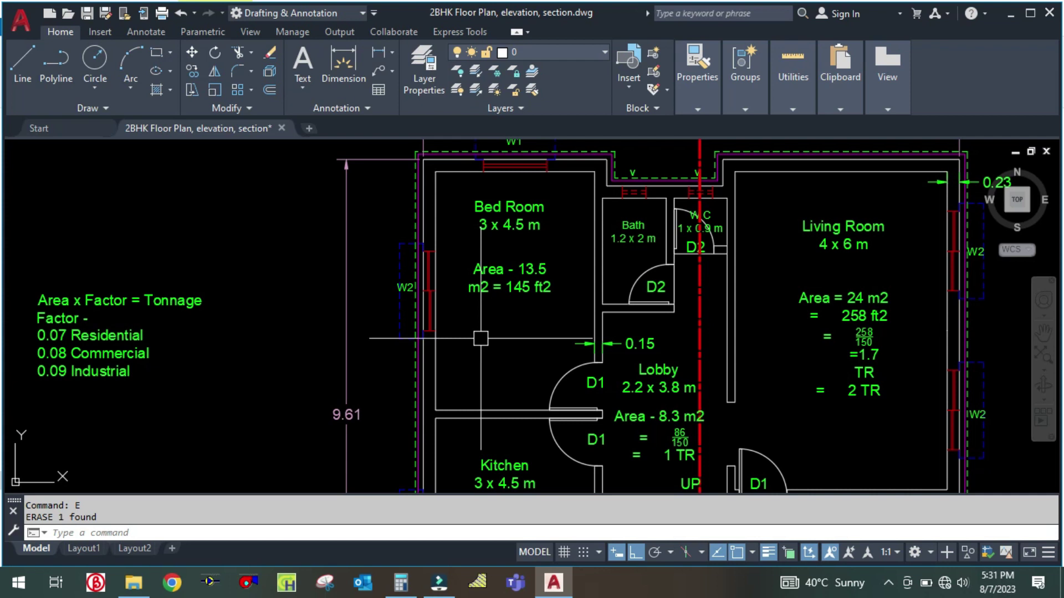
Replace "m2 = 145 ft2" in the Bed Room's area text with "x 0.07 =" after 13.5
double_click(515, 288)
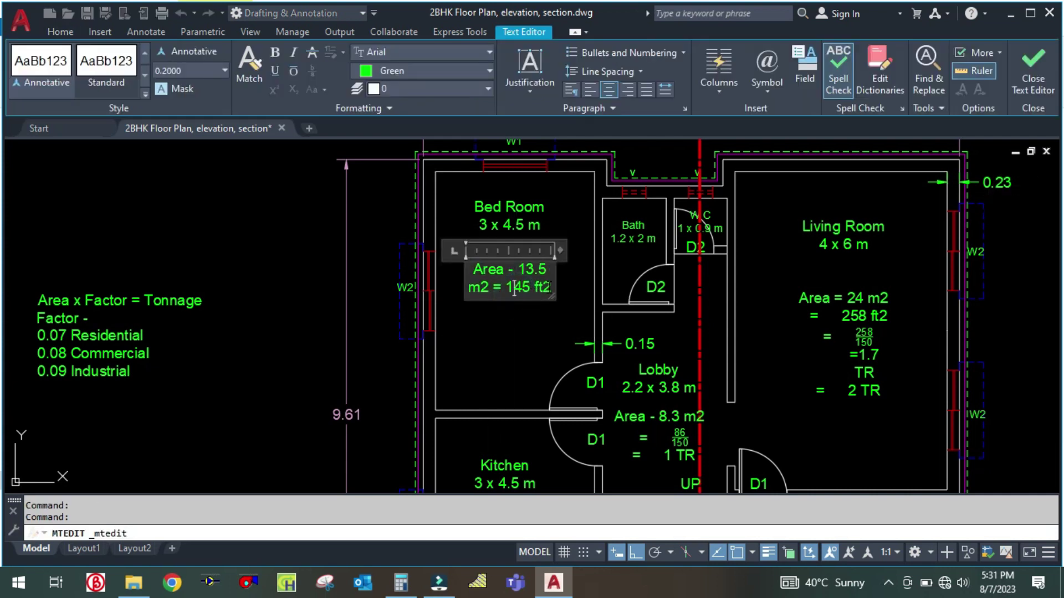
key("BackSpace")
key("BackSpace")
key("BackSpace")
key("BackSpace")
key("BackSpace")
key("BackSpace")
key("BackSpace")
key("BackSpace")
key("BackSpace")
key("BackSpace")
key("BackSpace")
key("BackSpace")
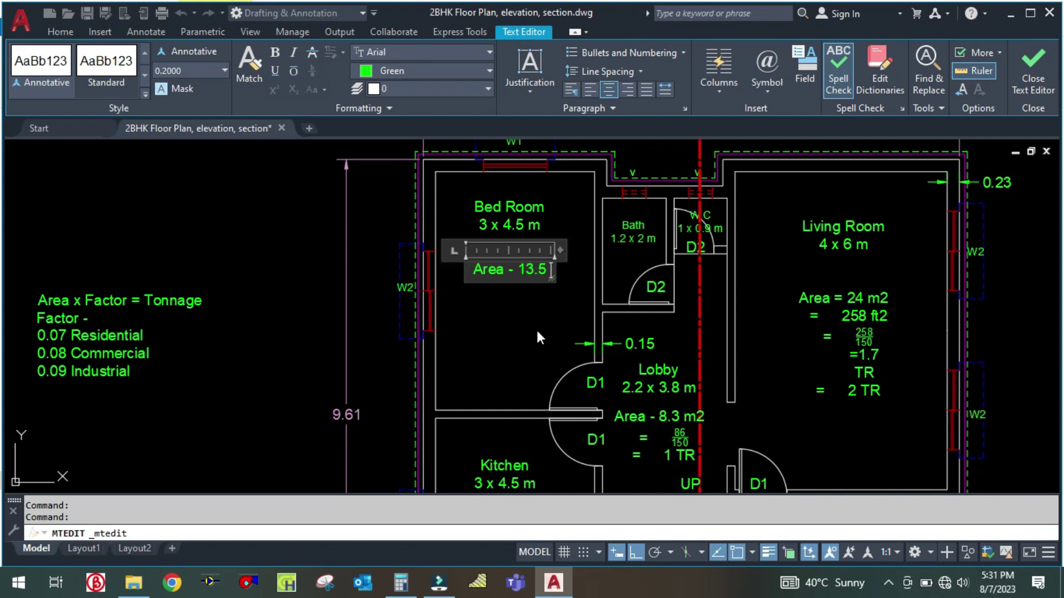
type("x 0.07")
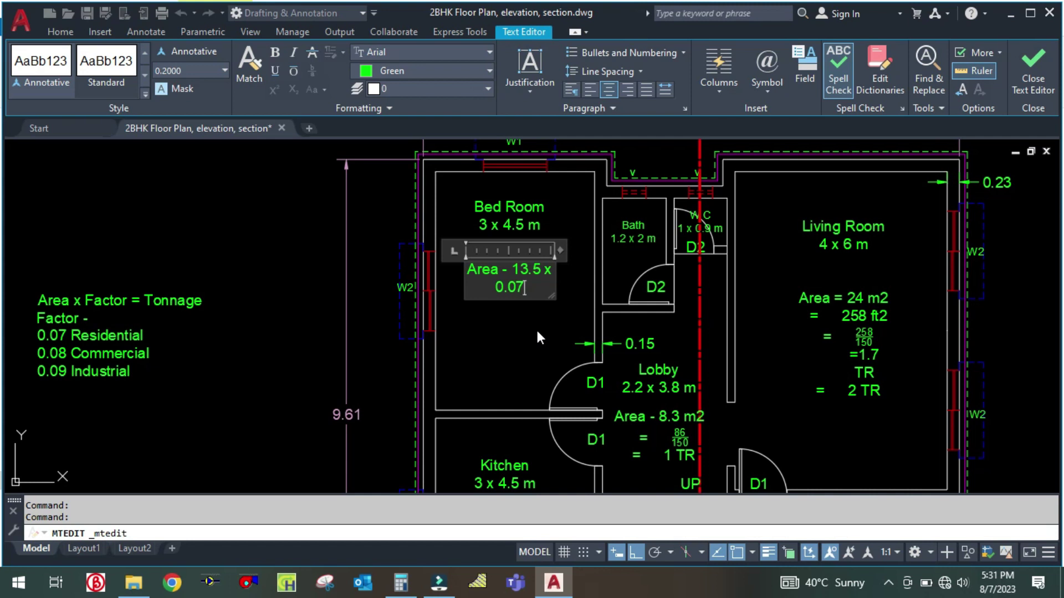
type(" =")
Switch to Calculator, clear it, multiply 13.5 by 0.07 and return to the drawing
left_click(401, 582)
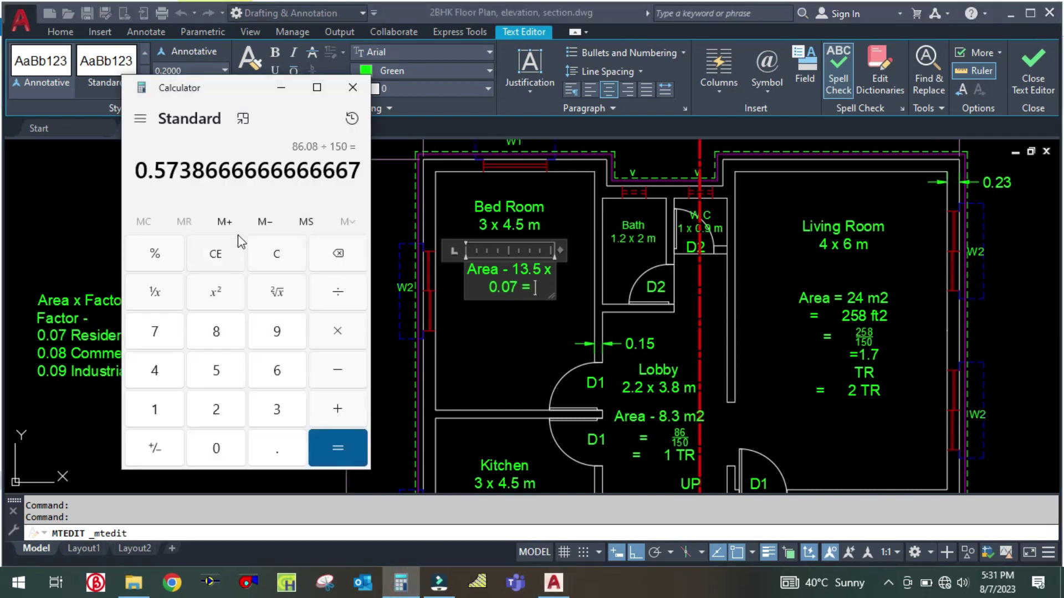
left_click(271, 255)
type("13")
type(".5*")
type("0.07")
key("Return")
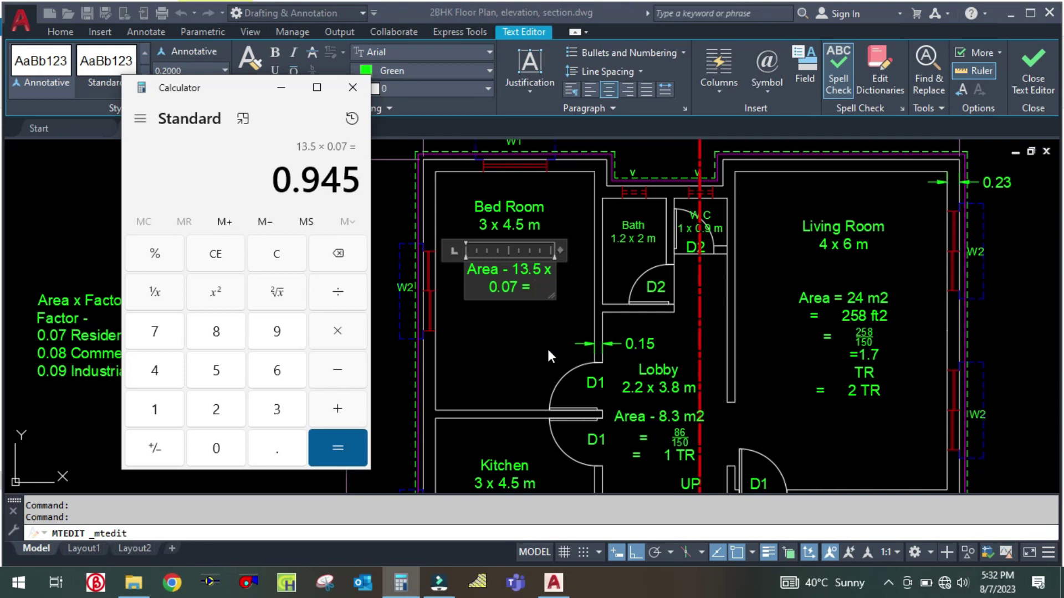
left_click(282, 88)
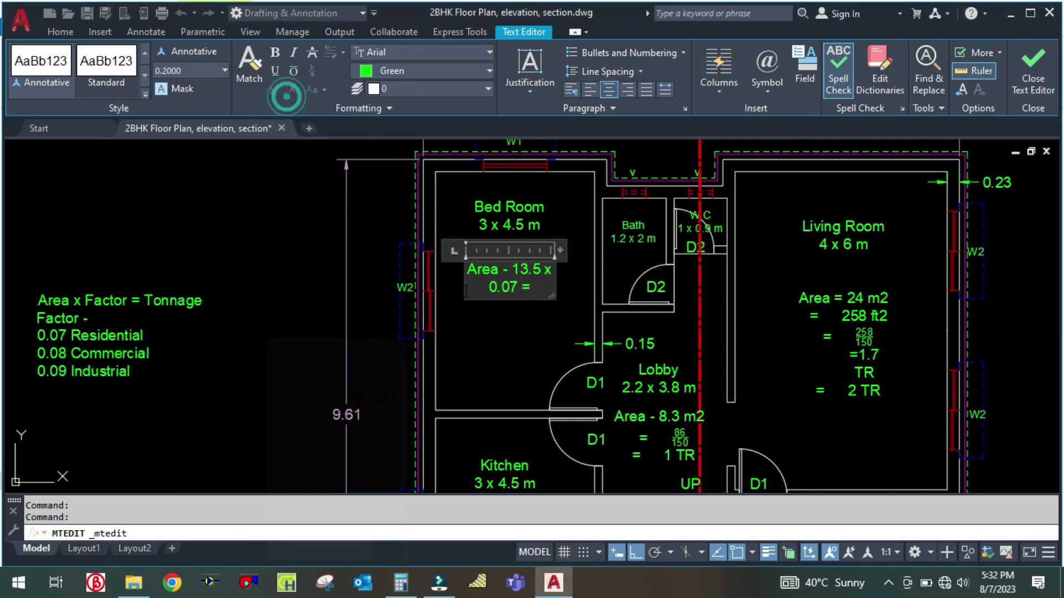
Complete the Bed Room calculation with 0.95, add a line "= 1 TR" and finish the edit
type("0.95")
key("Return")
type("=")
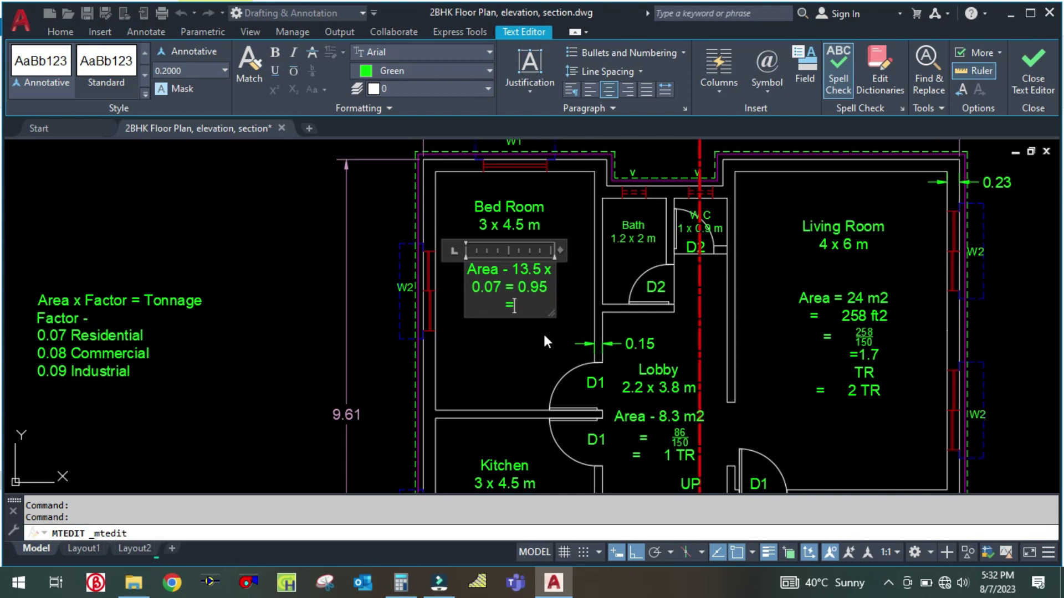
type("    1 T")
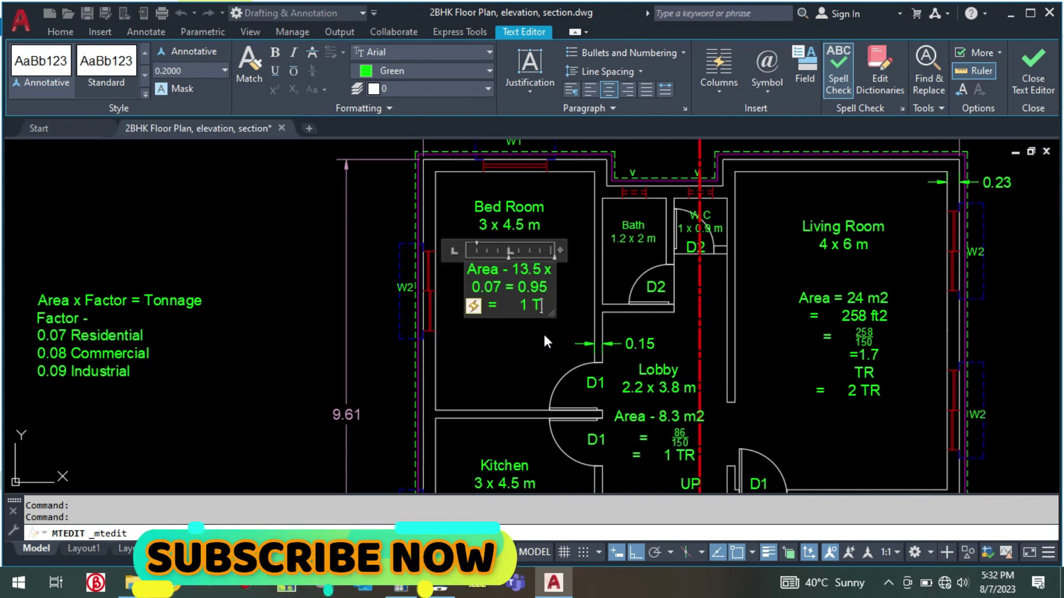
type("R")
left_click(532, 353)
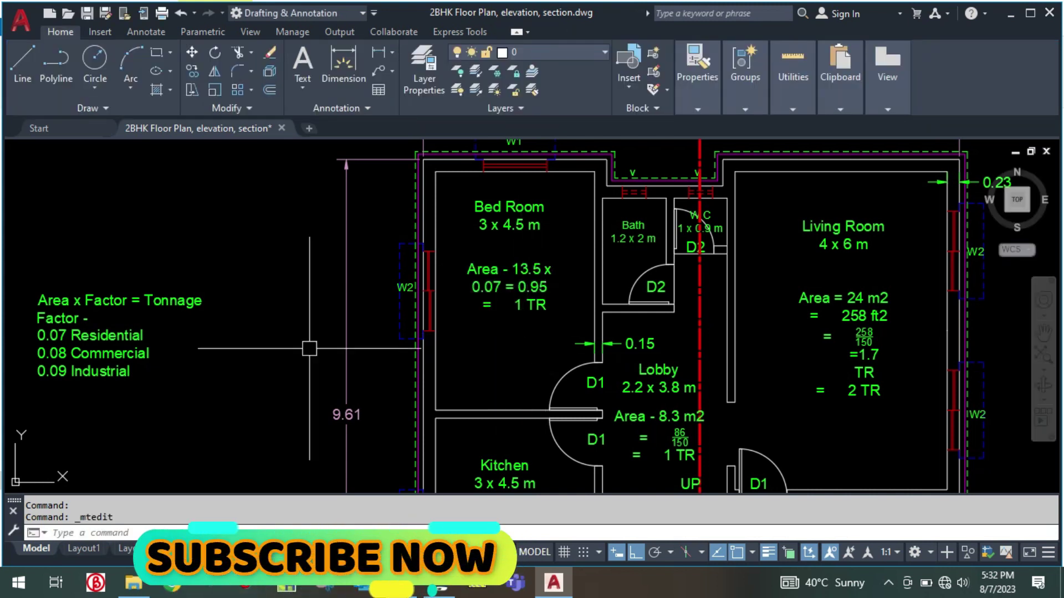
scroll(539, 288, "down", 2)
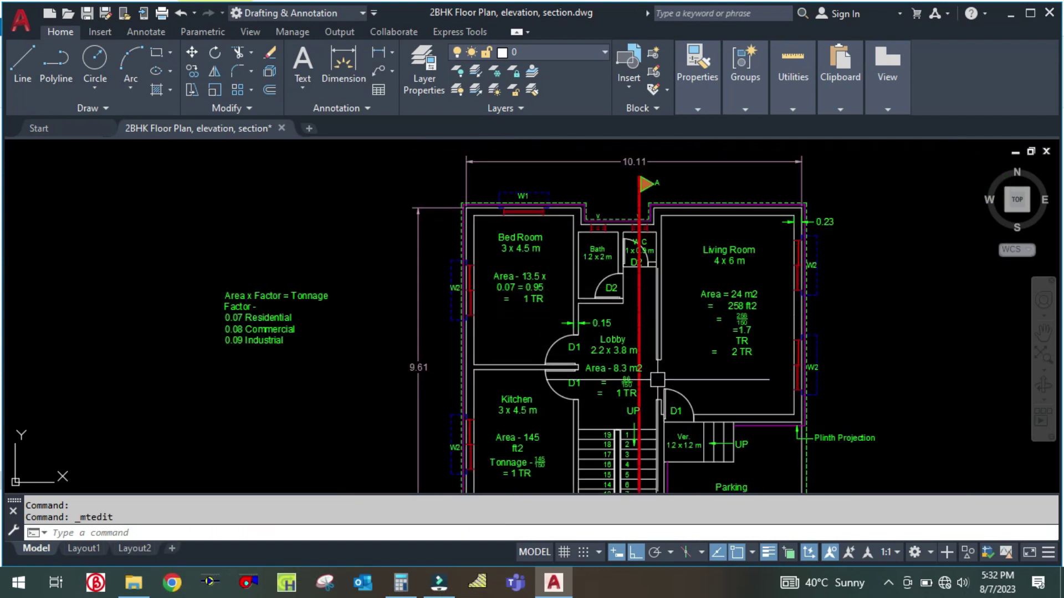
scroll(758, 340, "up", 4)
left_click(713, 308)
type("e")
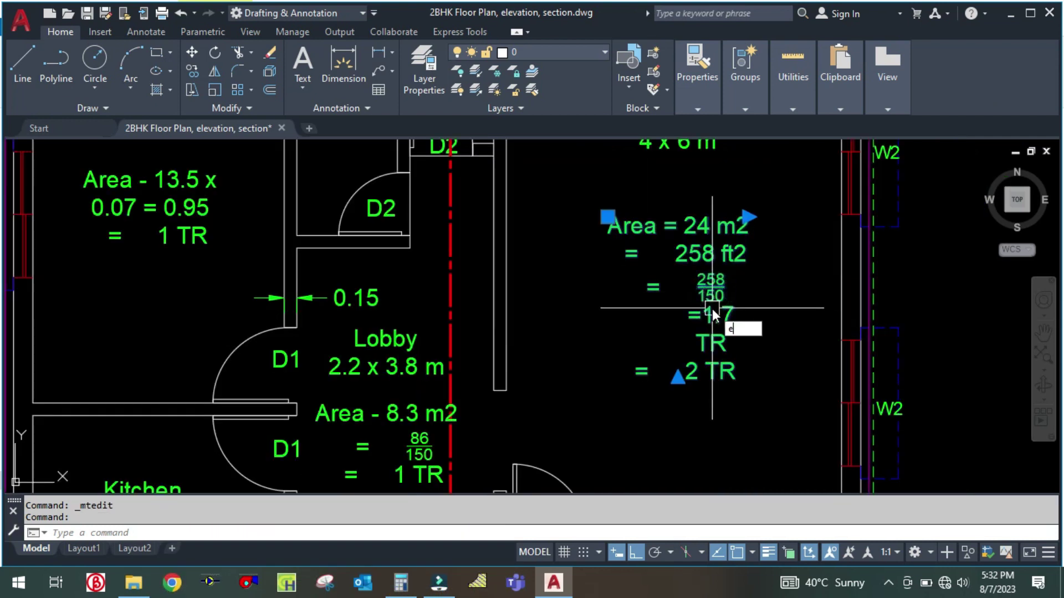
key("Escape")
key("Escape")
scroll(700, 377, "down", 3)
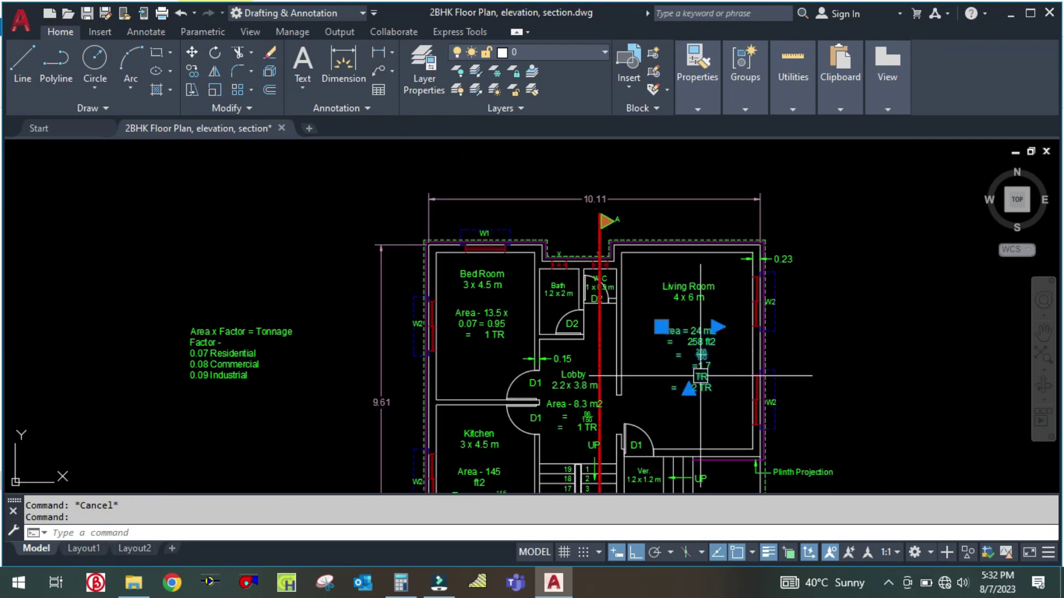
Replace the lines below "Area = 24 m2" in the copied plan's Living Room text with "= 24 x 0.07="
double_click(701, 376)
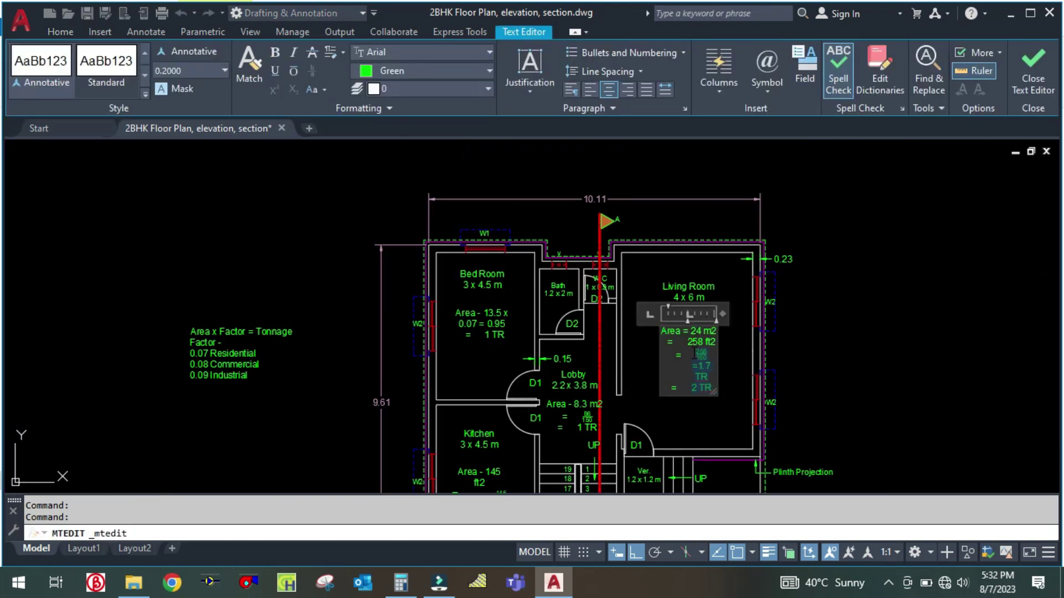
left_click_drag(687, 352, 675, 346)
key("Delete")
scroll(688, 346, "up", 3)
type("24 x")
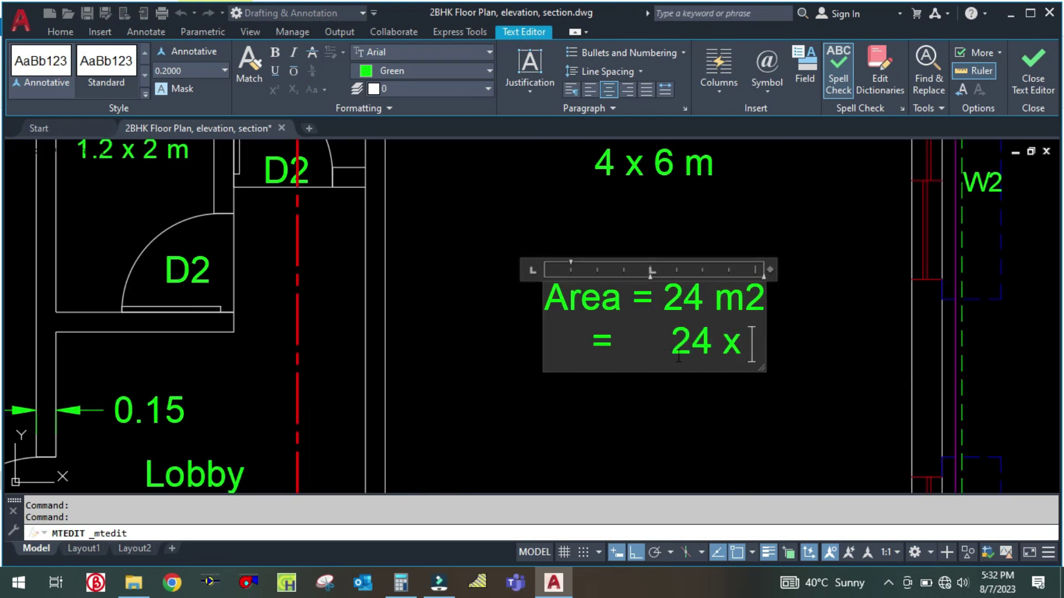
type(" 0.07")
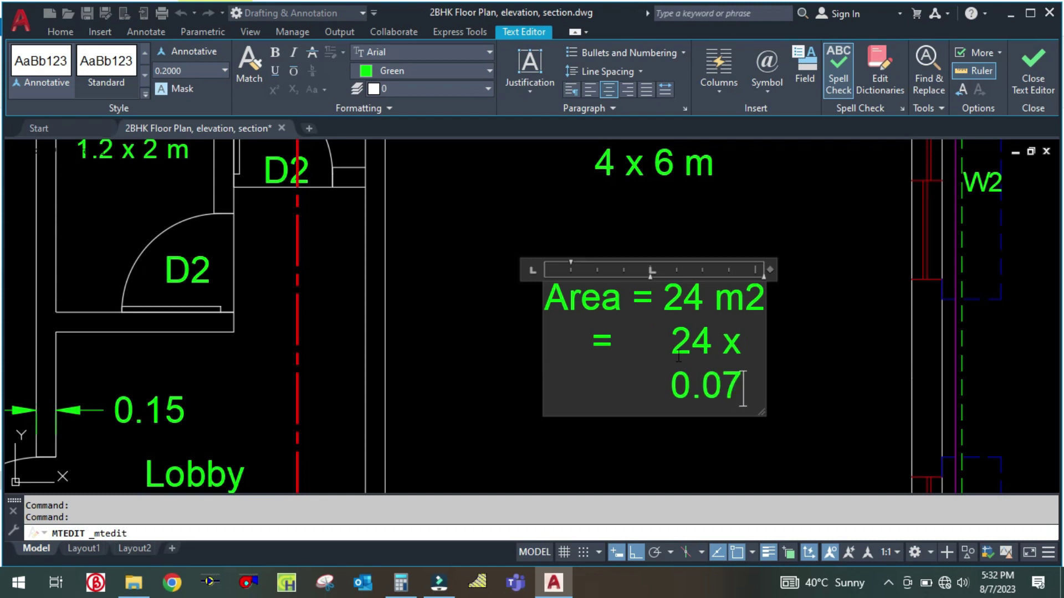
type("=")
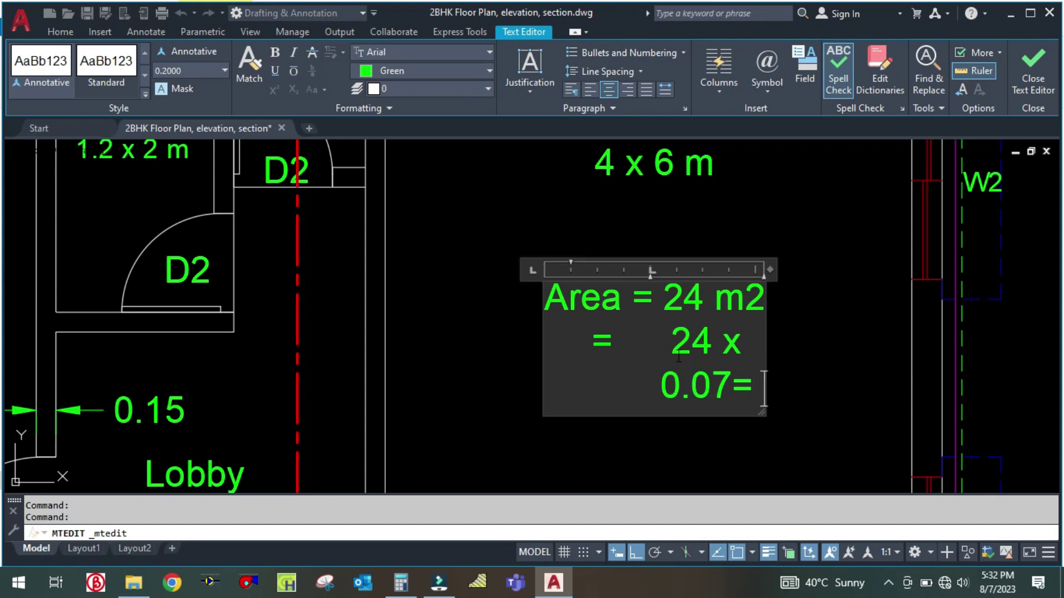
Switch to Calculator, clear it, multiply 24 by 0.07 and return to the drawing
left_click(400, 582)
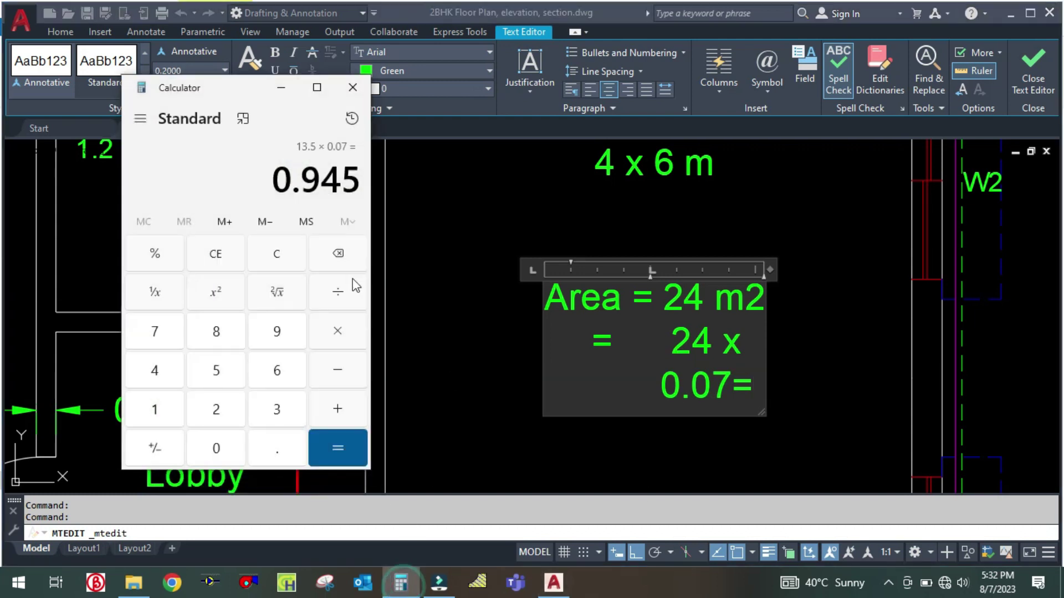
left_click(266, 256)
type("24*")
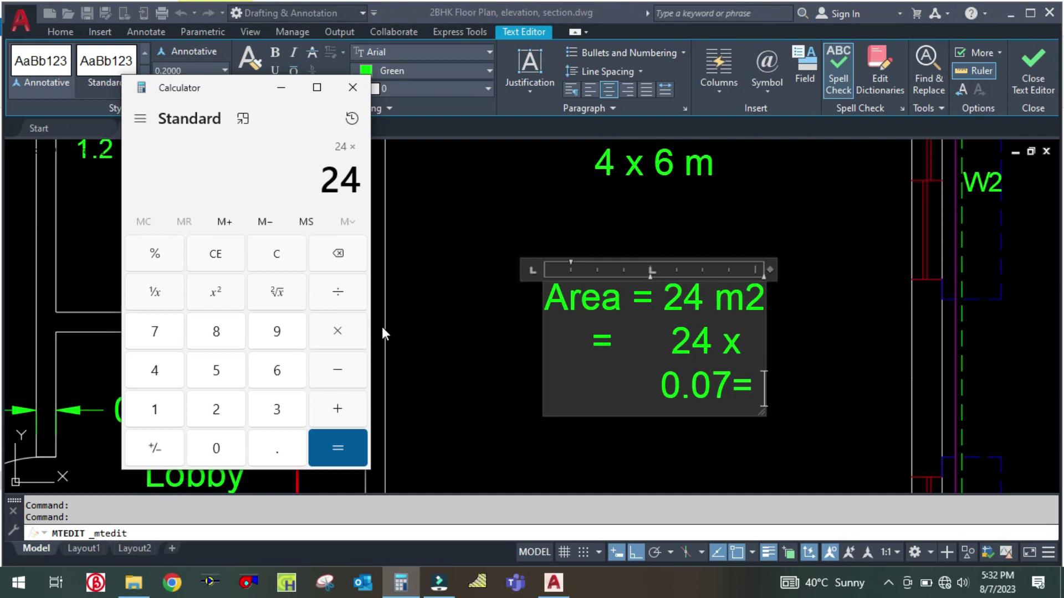
type("0.07")
key("Return")
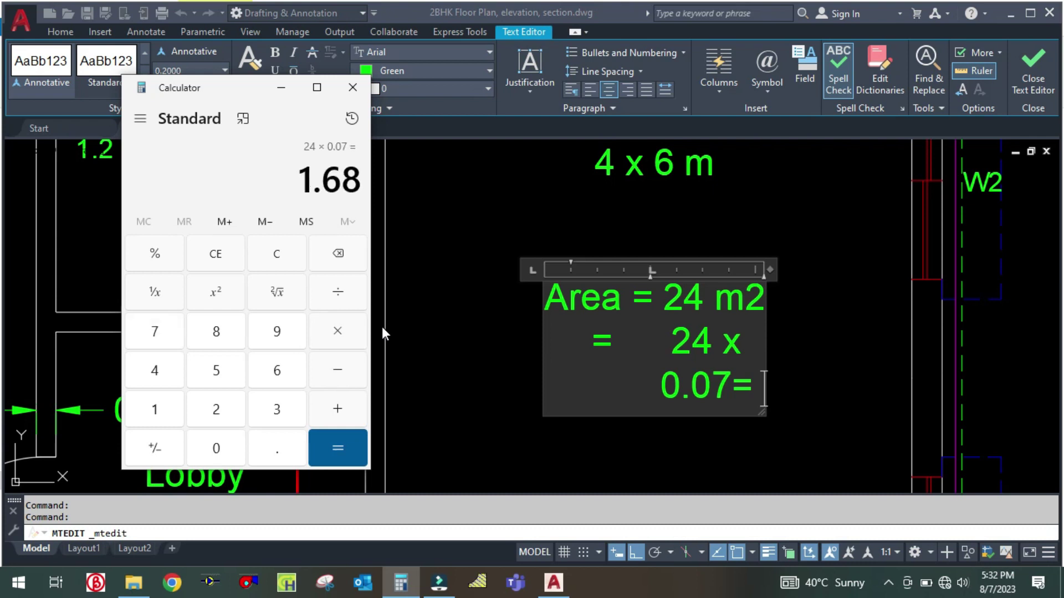
left_click(287, 87)
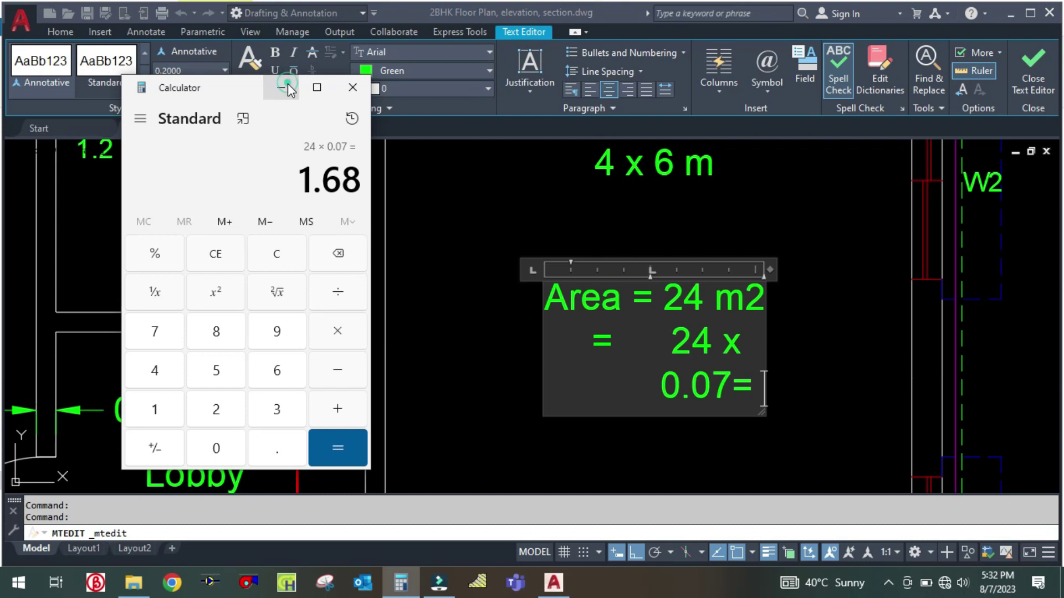
Complete the Living Room calculation with "1.68 = 2 TR", widen the text frame so "24 x 0.07=" fits on one line, and finish the edit
type("1.6")
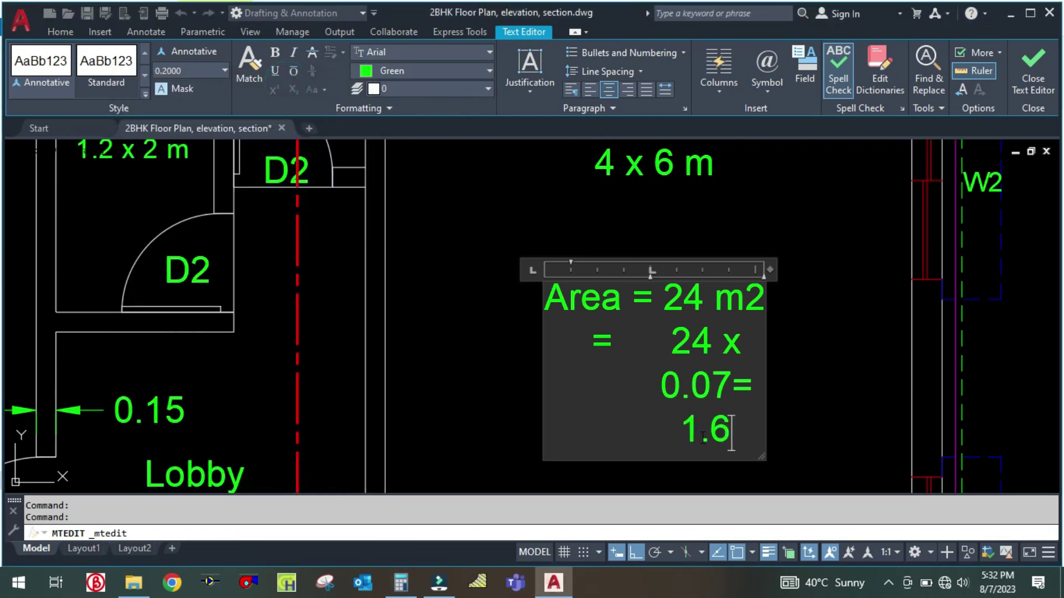
type("8 = 2")
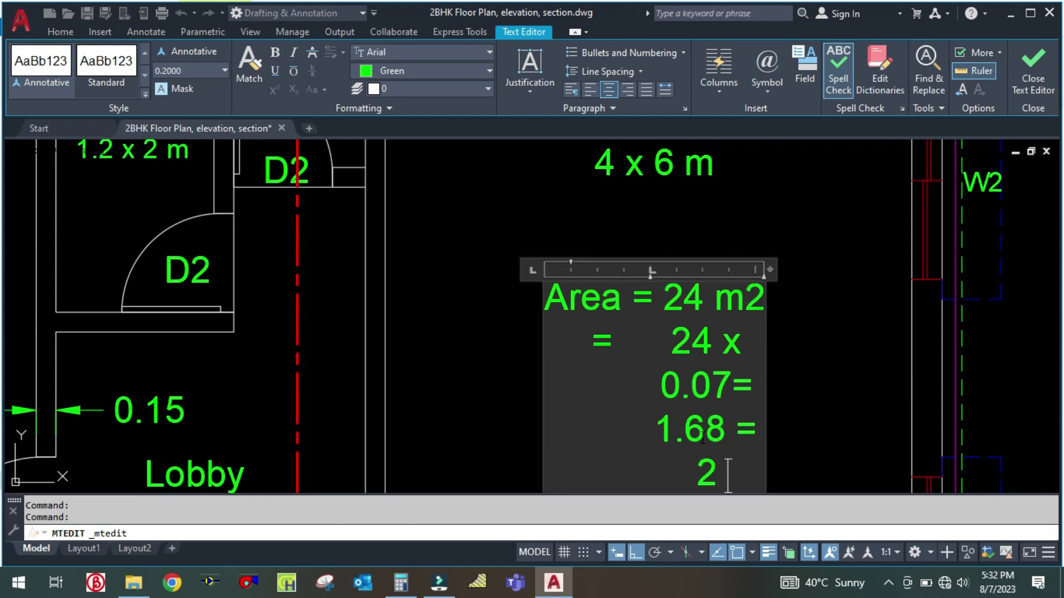
type(" TR")
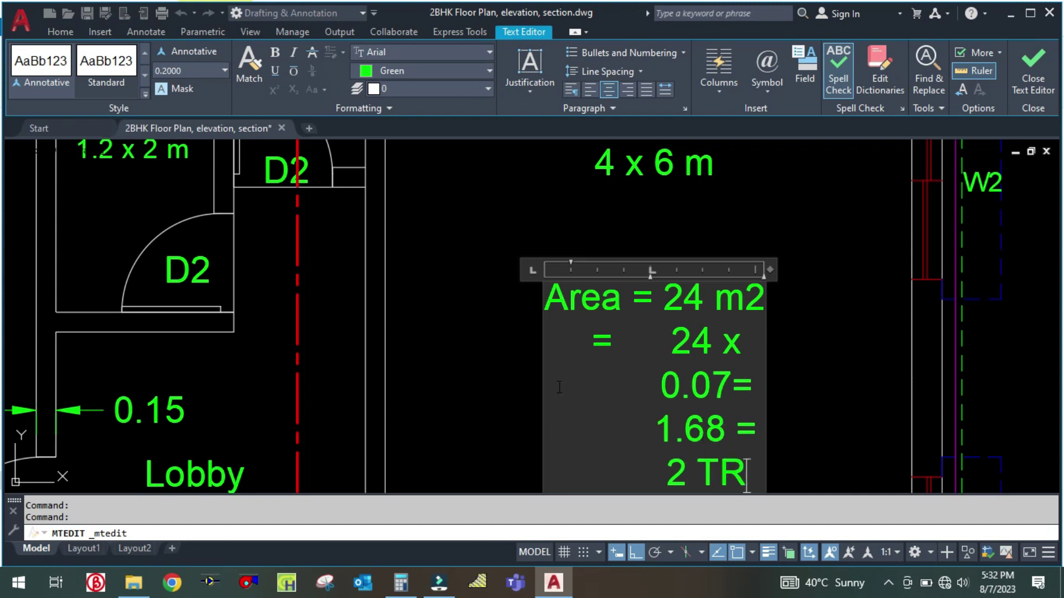
left_click_drag(769, 268, 881, 274)
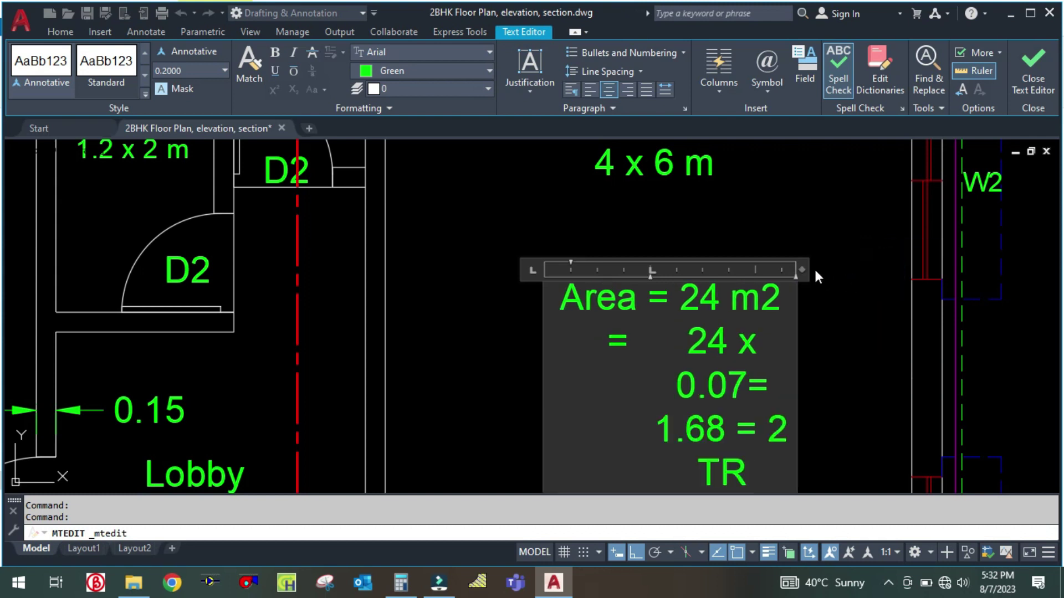
left_click_drag(798, 269, 873, 268)
left_click(798, 221)
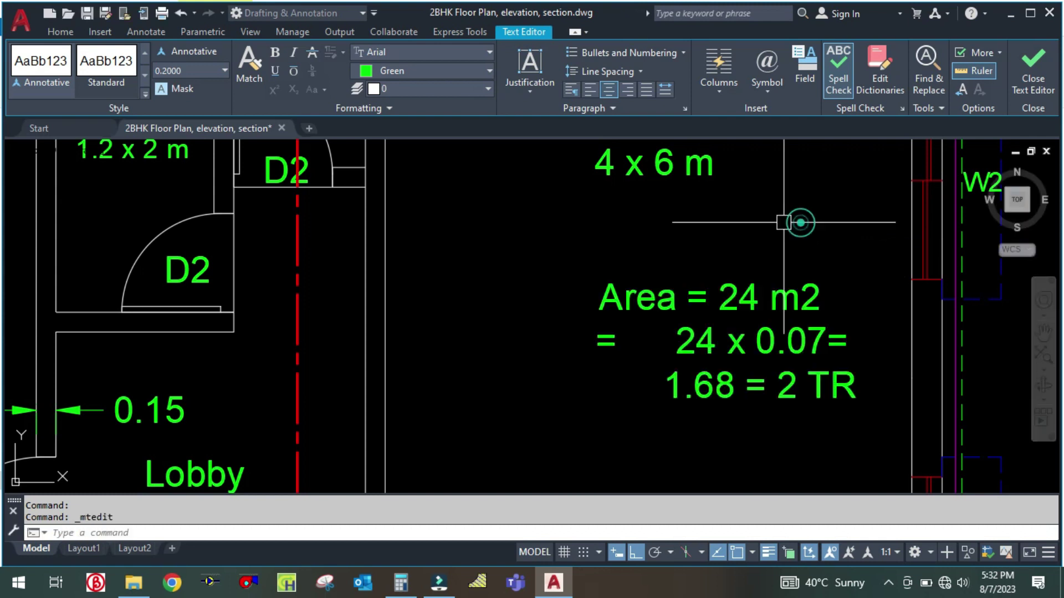
Erase the tonnage lines and the "ft2" unit from the copied plan's Kitchen area text
scroll(754, 238, "down", 8)
scroll(595, 342, "up", 5)
left_click(610, 353)
double_click(634, 370)
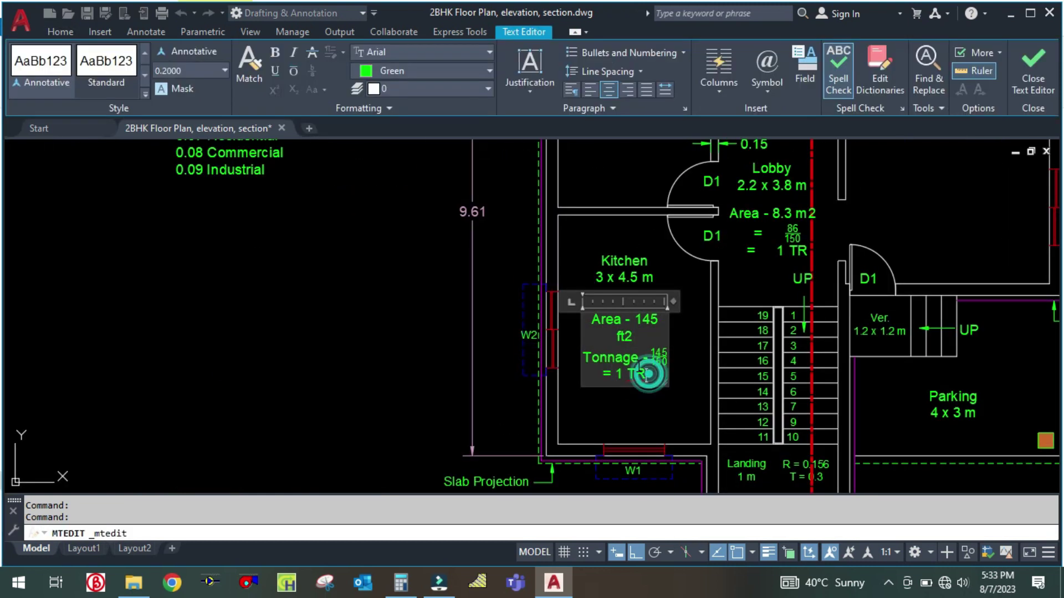
key("BackSpace")
key("BackSpace")
key("BackSpace")
key("BackSpace")
key("BackSpace")
key("BackSpace")
key("BackSpace")
key("BackSpace")
key("BackSpace")
key("BackSpace")
key("BackSpace")
key("BackSpace")
key("BackSpace")
key("BackSpace")
key("BackSpace")
key("BackSpace")
key("BackSpace")
key("BackSpace")
key("BackSpace")
key("BackSpace")
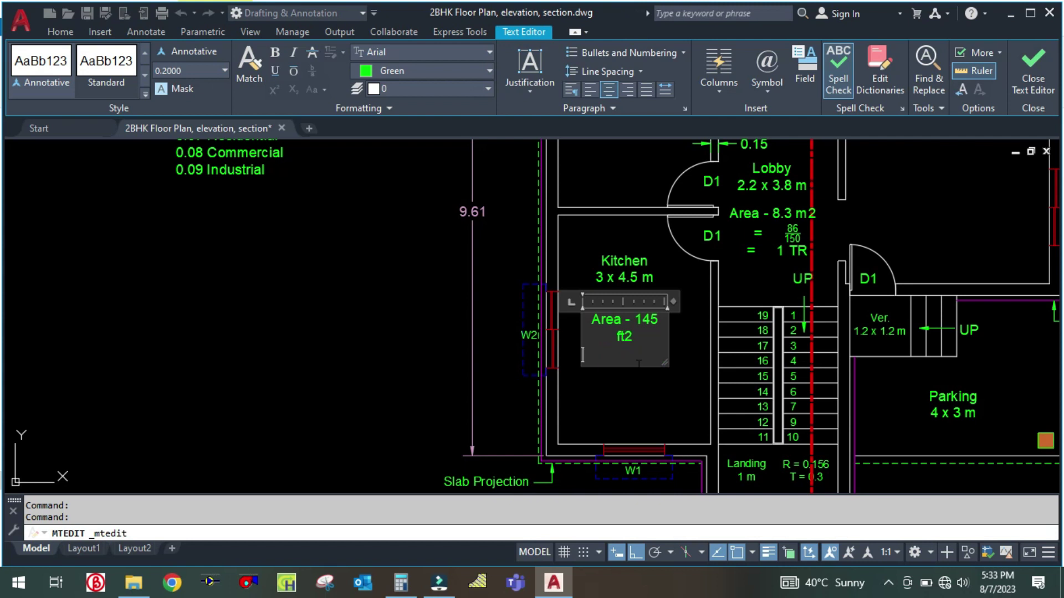
key("BackSpace")
key("BackSpace")
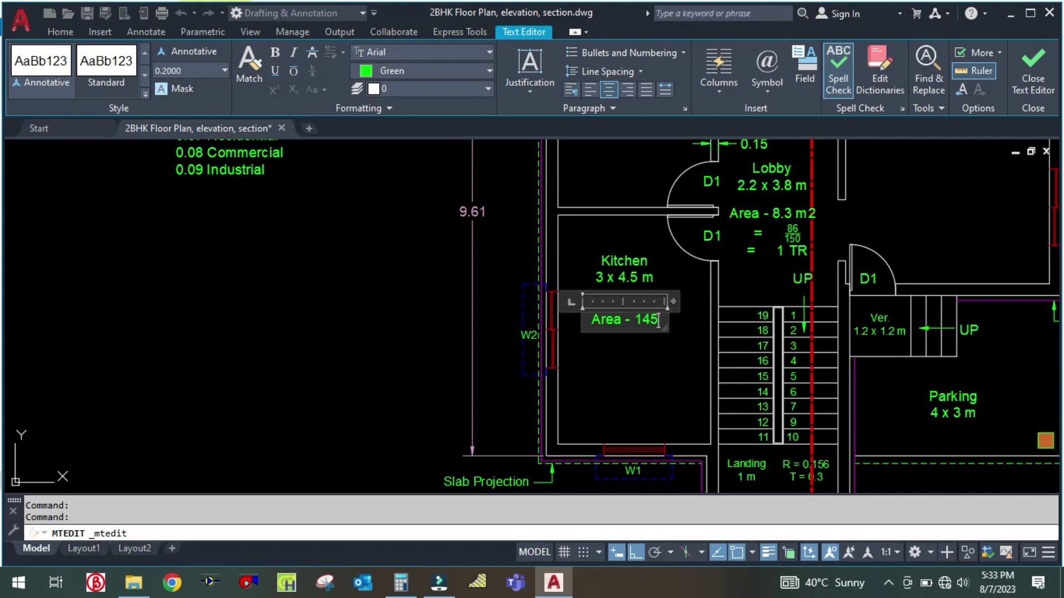
Switch to Calculator, clear it, multiply the Kitchen's dimensions 3 by 4.5 and return to the drawing
scroll(643, 349, "up", 4)
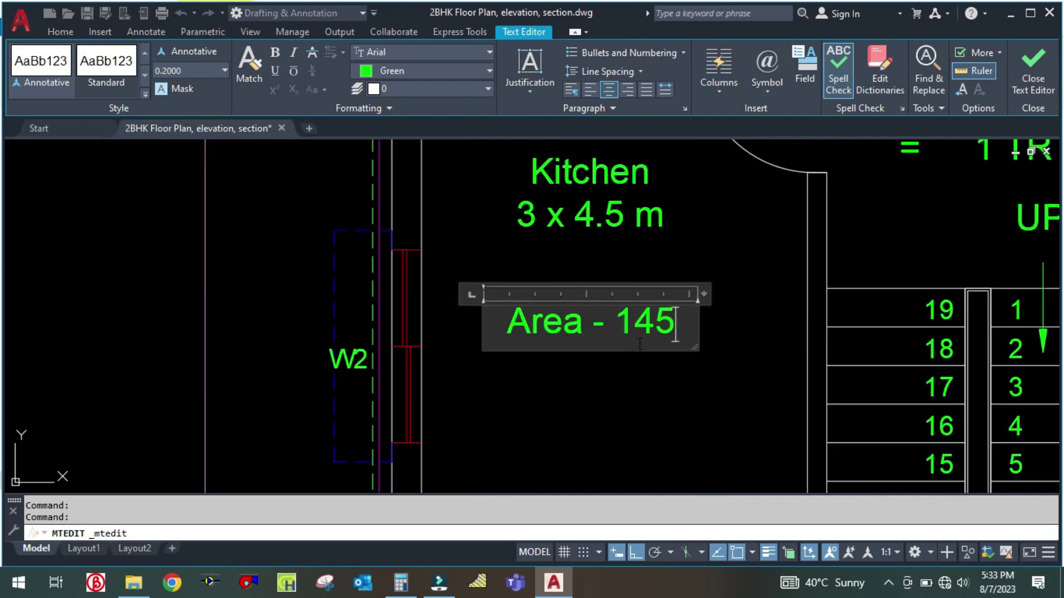
left_click(401, 581)
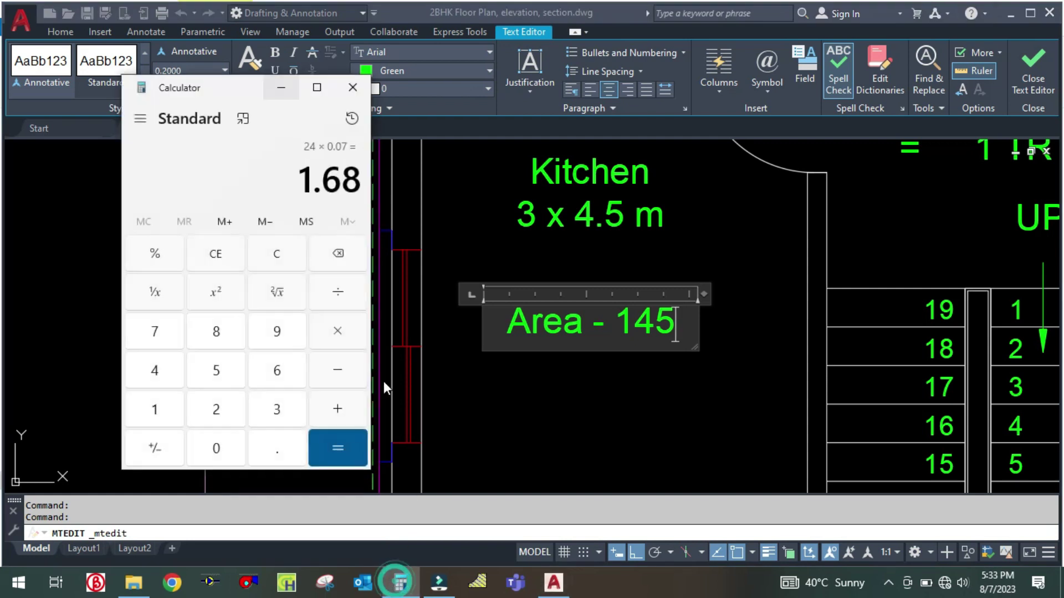
left_click(269, 252)
type("2")
key("BackSpace")
type("3*4.5")
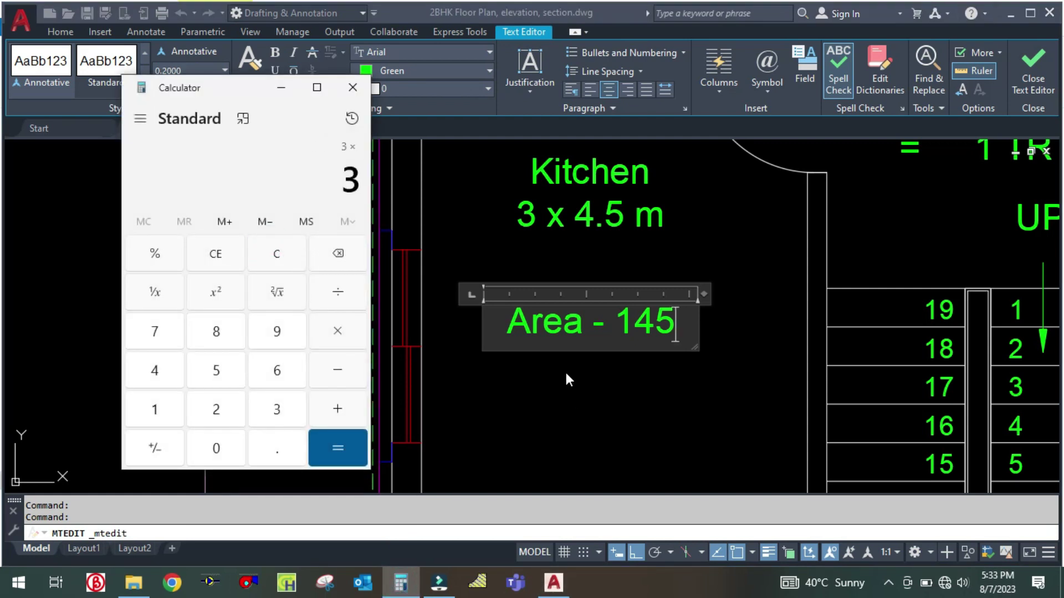
key("Return")
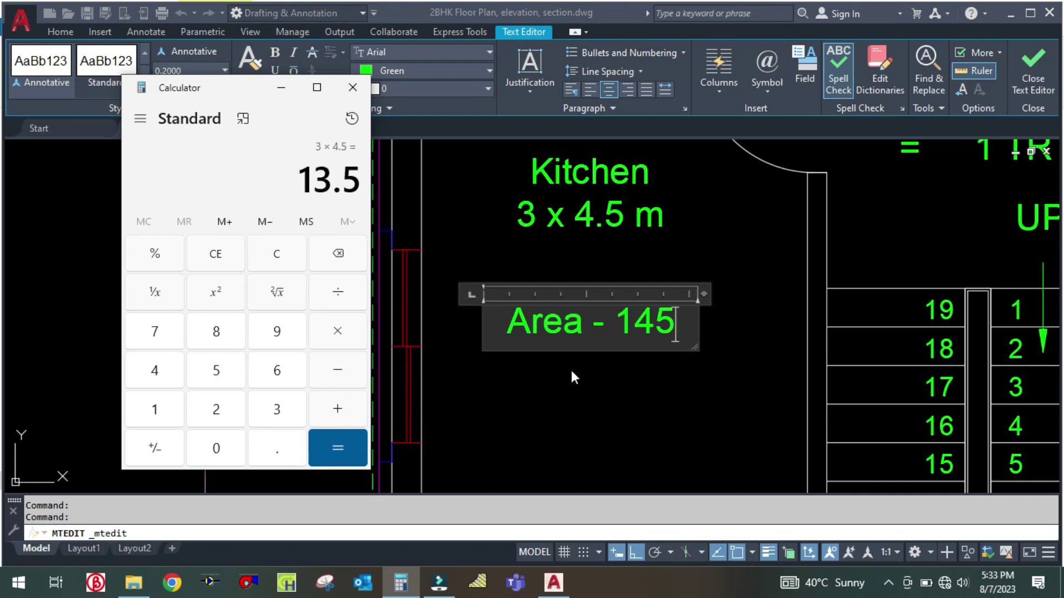
left_click(289, 88)
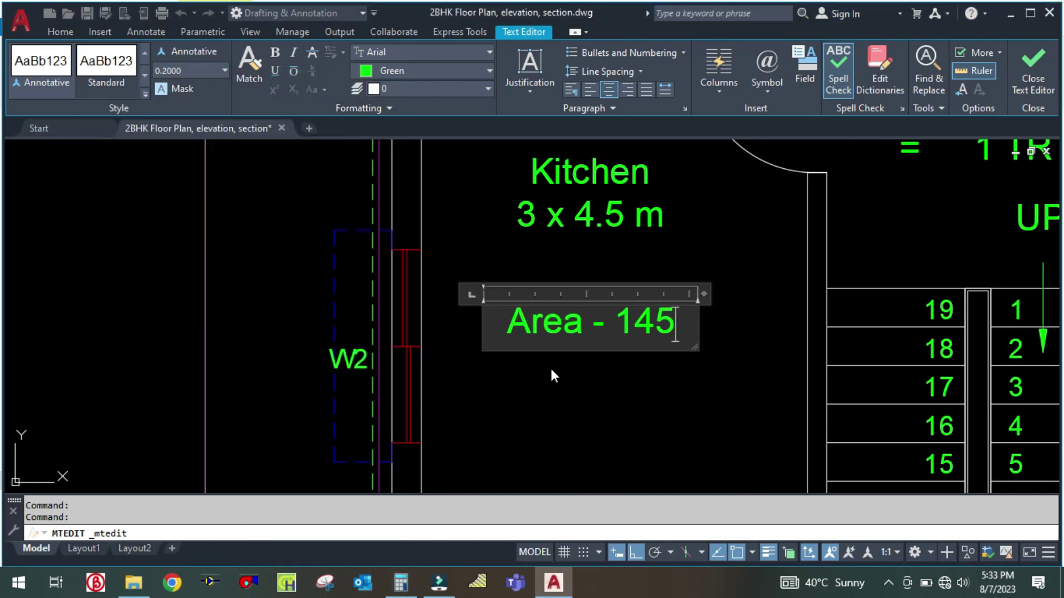
Replace the number in the Kitchen's area text with "13.5 x" and continue with "0.07 ="
key("BackSpace")
key("BackSpace")
key("BackSpace")
type("13.5 x")
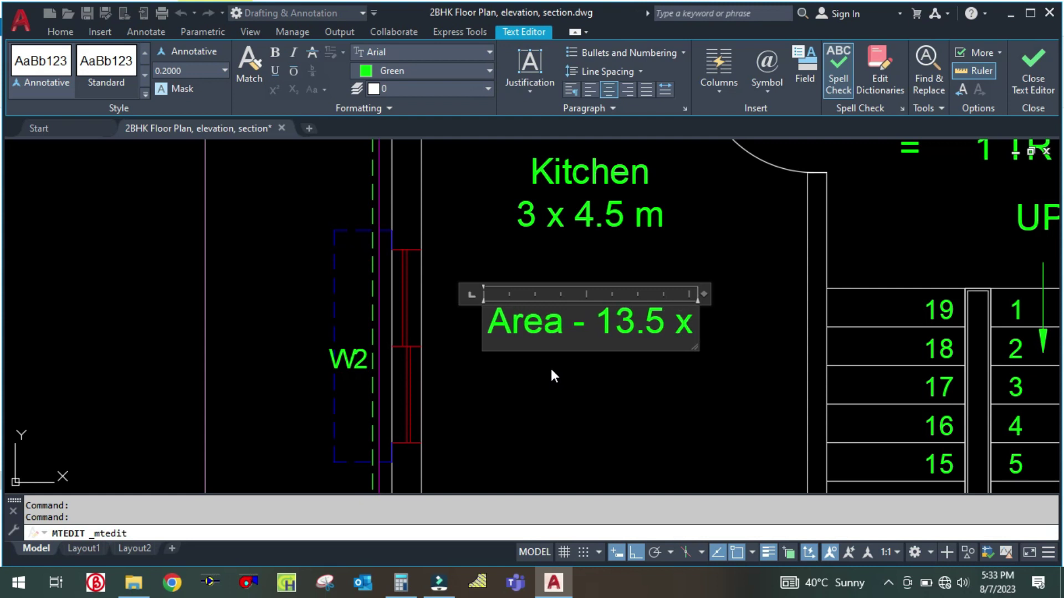
key("Return")
type("0.07")
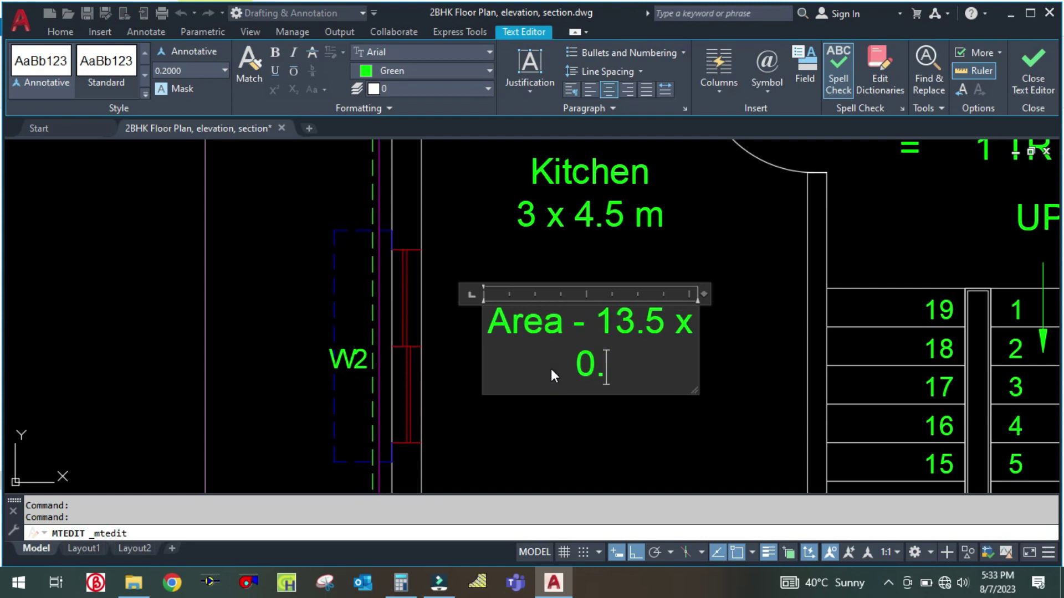
type(" =")
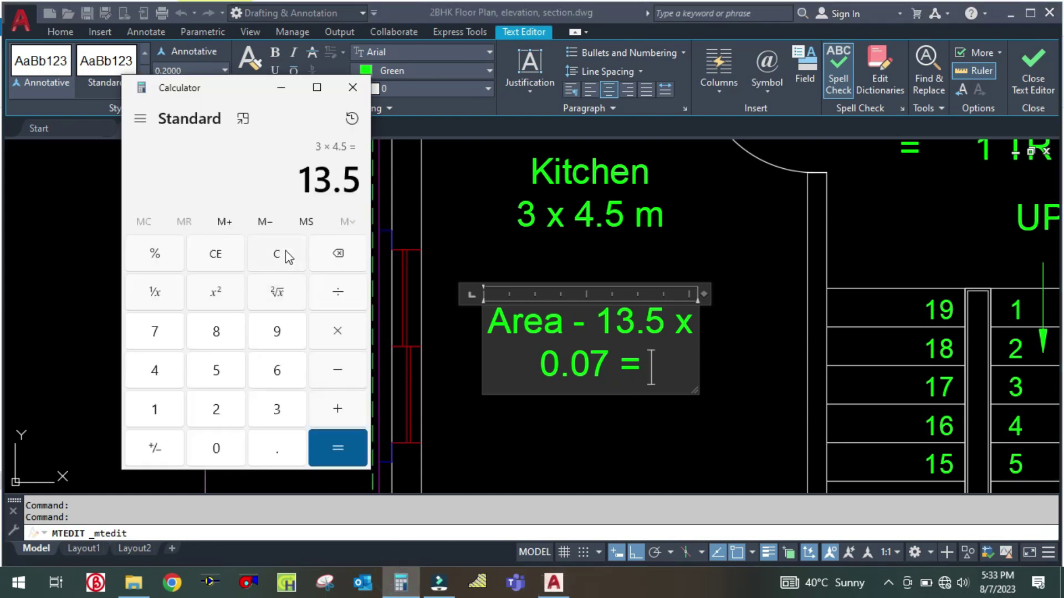
Multiply 13.5 by 0.07 in Calculator and return to the drawing
type("13.")
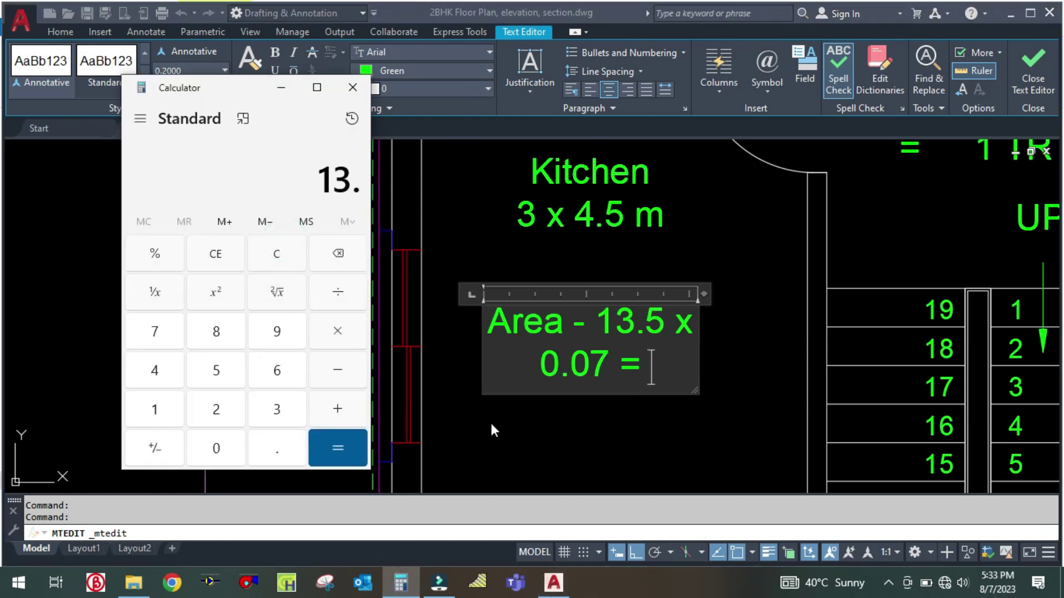
type("5*0.07")
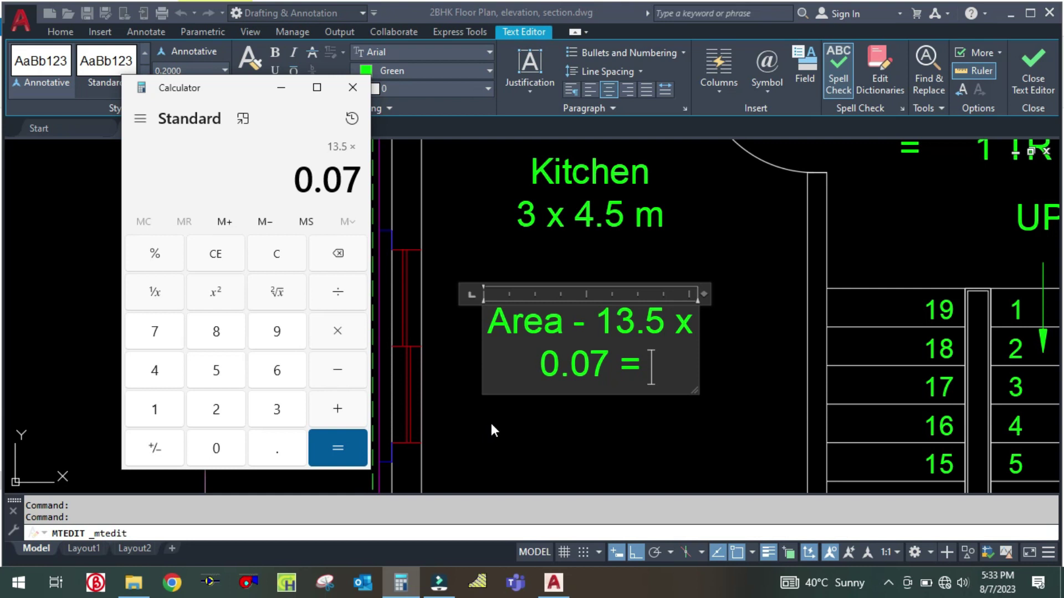
key("Return")
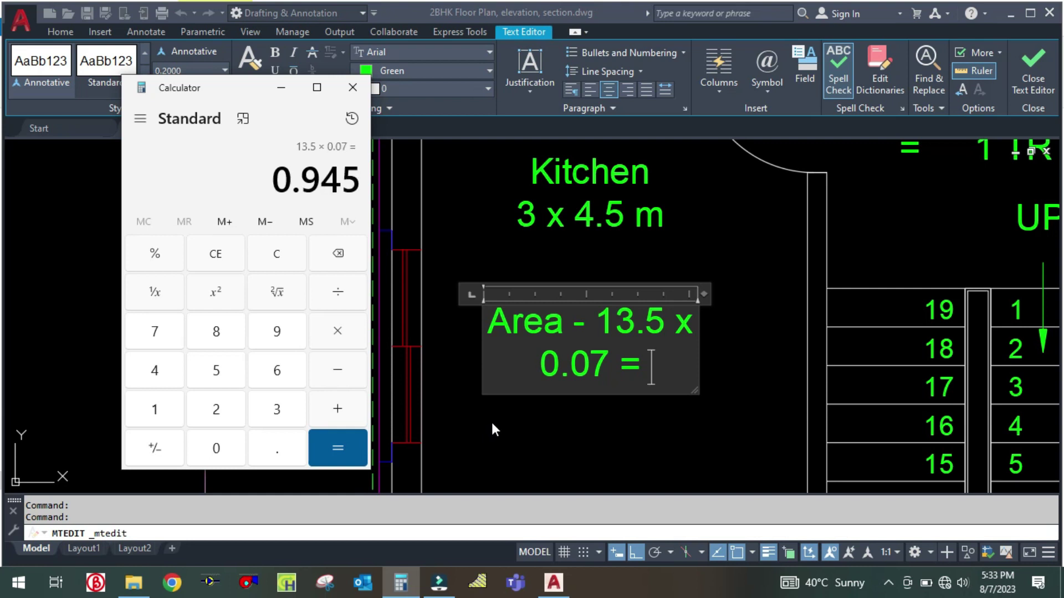
left_click(281, 87)
Complete the Kitchen calculation with "0.95 = 1 TR" and finish the edit
type("0.95")
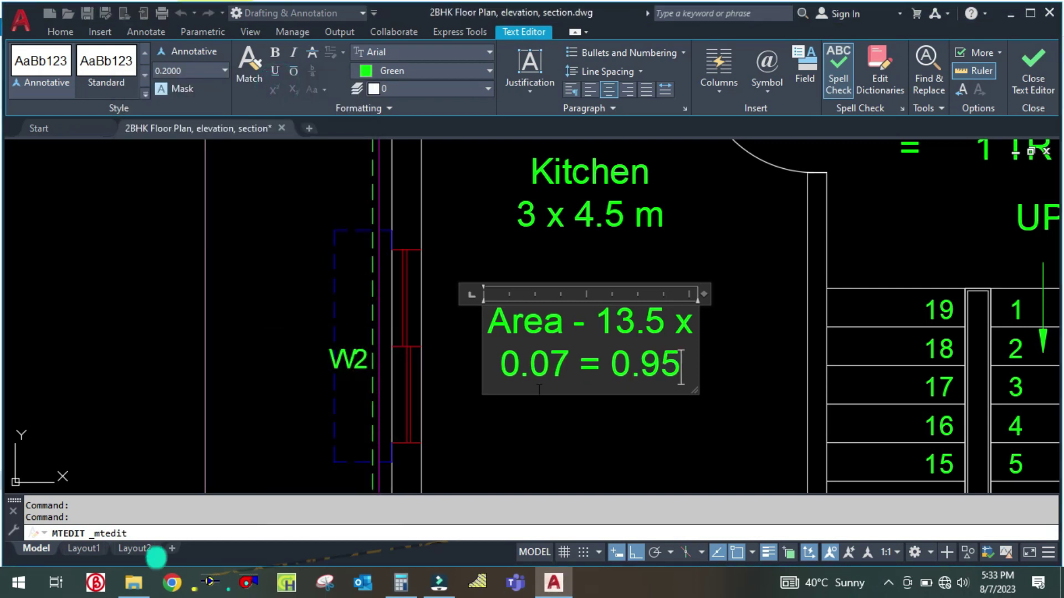
type(" = 1")
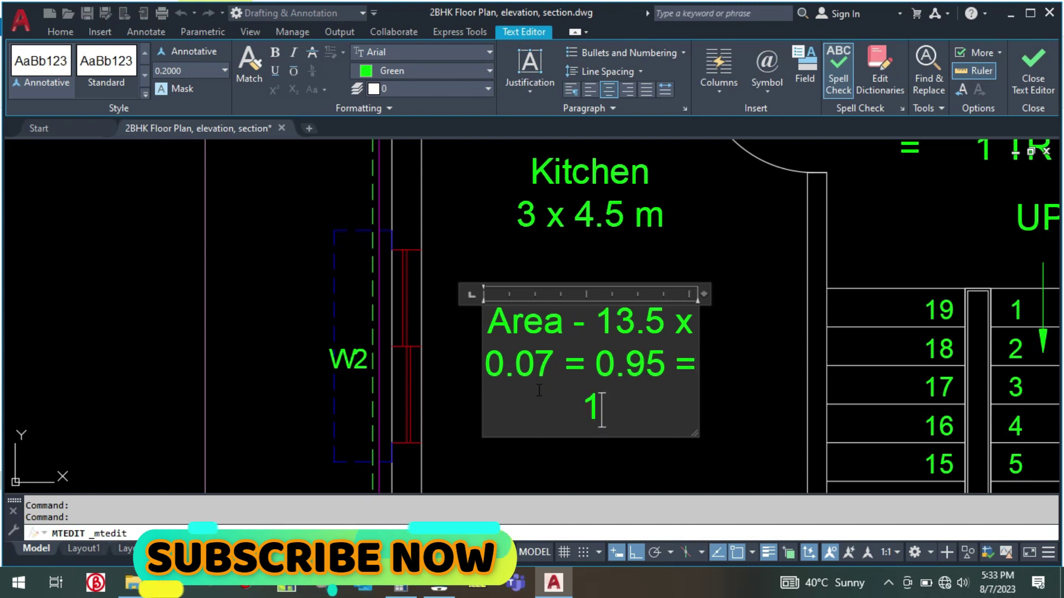
type(" TR")
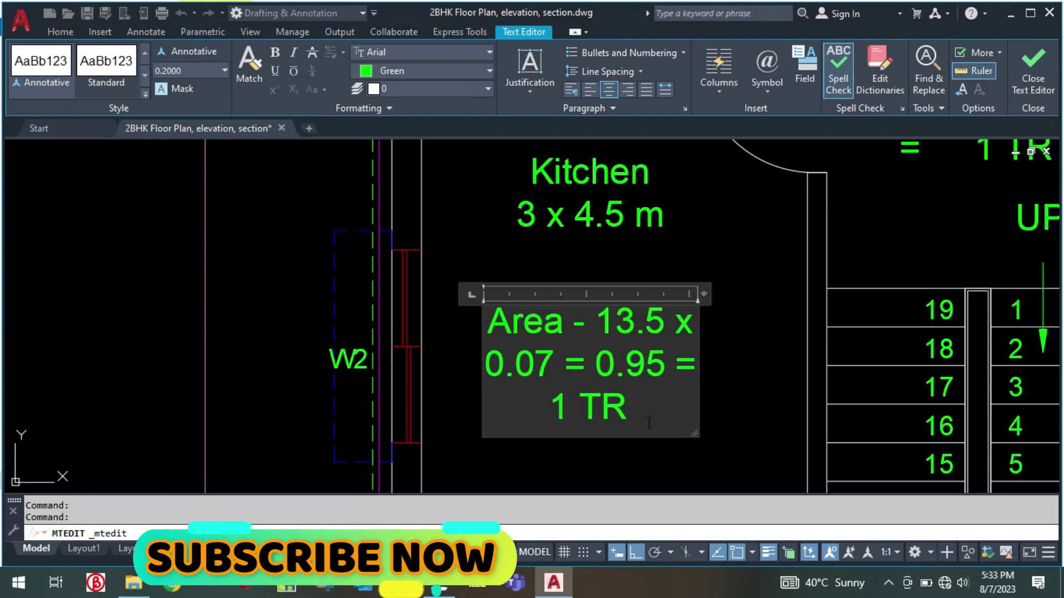
left_click(736, 423)
Trim the copied plan's Lobby text to "Area - 8.3", erasing the m2 unit, the 86/150 fraction and the tonnage line
scroll(511, 335, "down", 5)
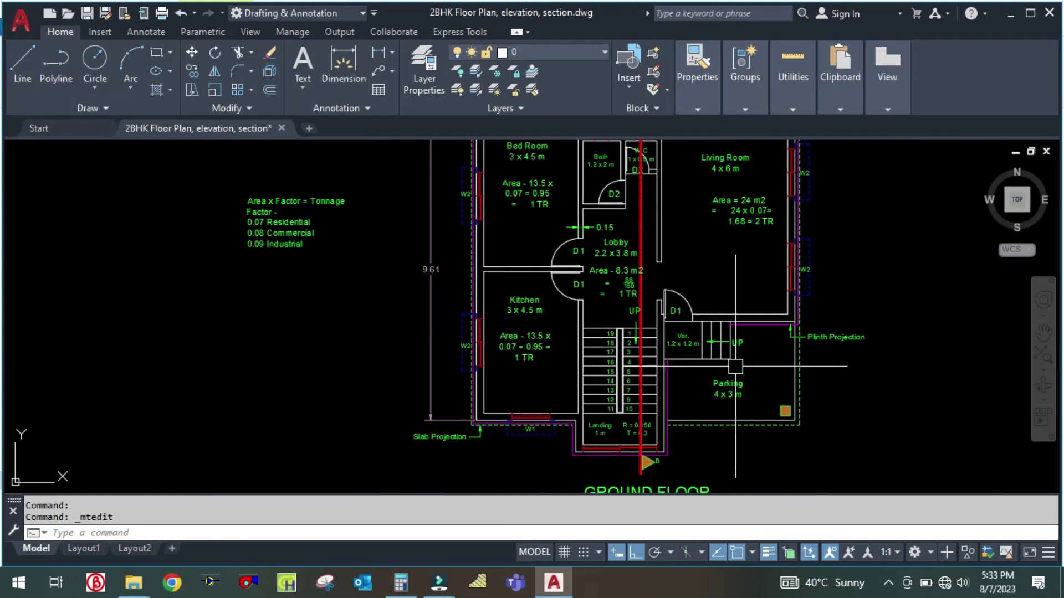
scroll(604, 399, "up", 2)
scroll(695, 381, "down", 2)
scroll(629, 344, "up", 5)
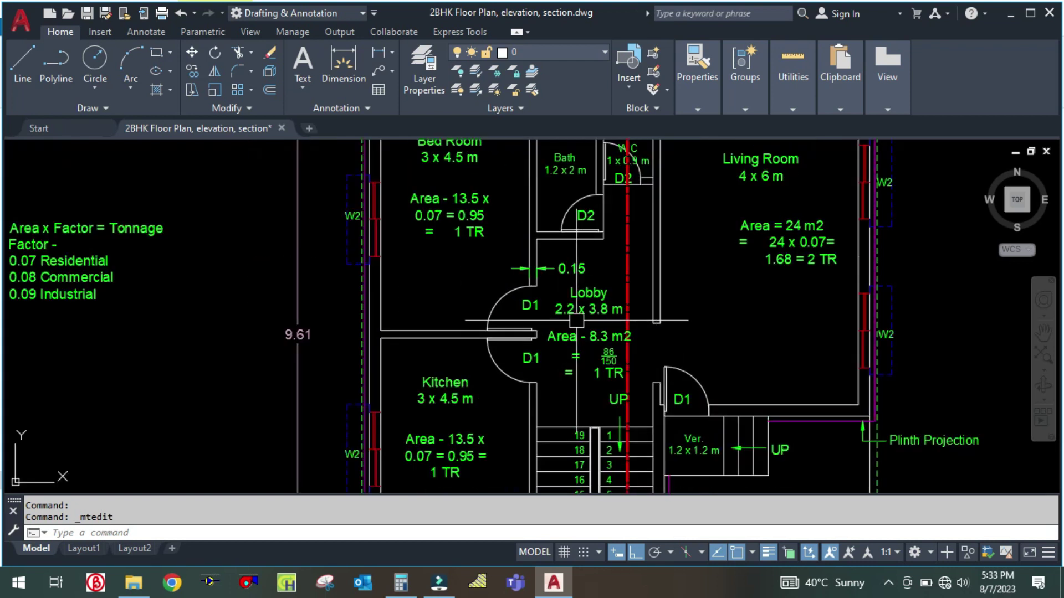
scroll(570, 379, "up", 2)
double_click(683, 390)
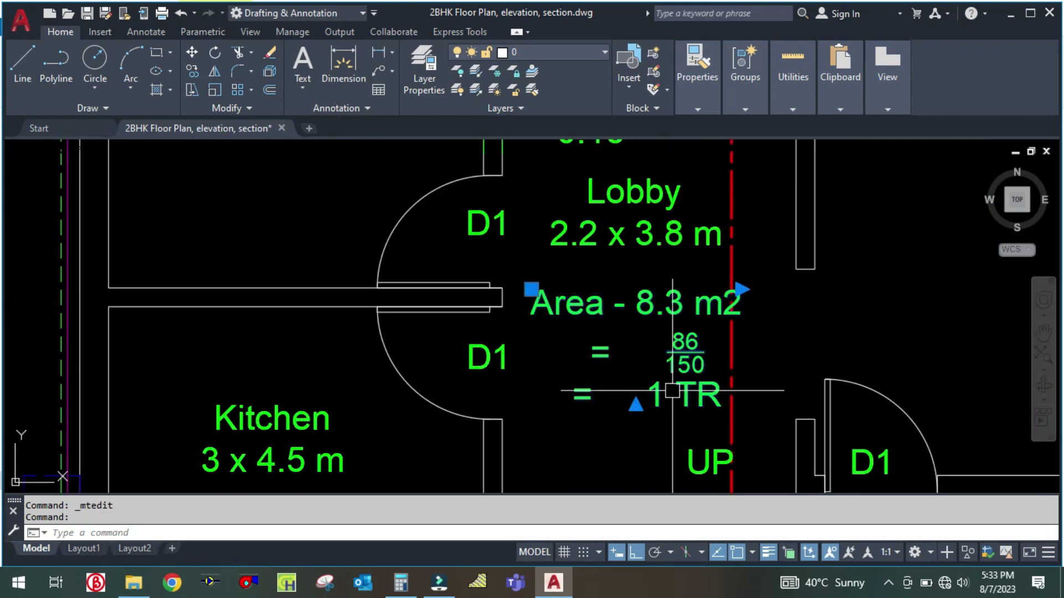
key("BackSpace")
key("BackSpace")
key("BackSpace")
key("BackSpace")
key("BackSpace")
key("BackSpace")
key("BackSpace")
key("BackSpace")
key("BackSpace")
key("BackSpace")
key("BackSpace")
key("BackSpace")
key("BackSpace")
key("BackSpace")
key("BackSpace")
key("BackSpace")
key("BackSpace")
key("BackSpace")
key("BackSpace")
key("BackSpace")
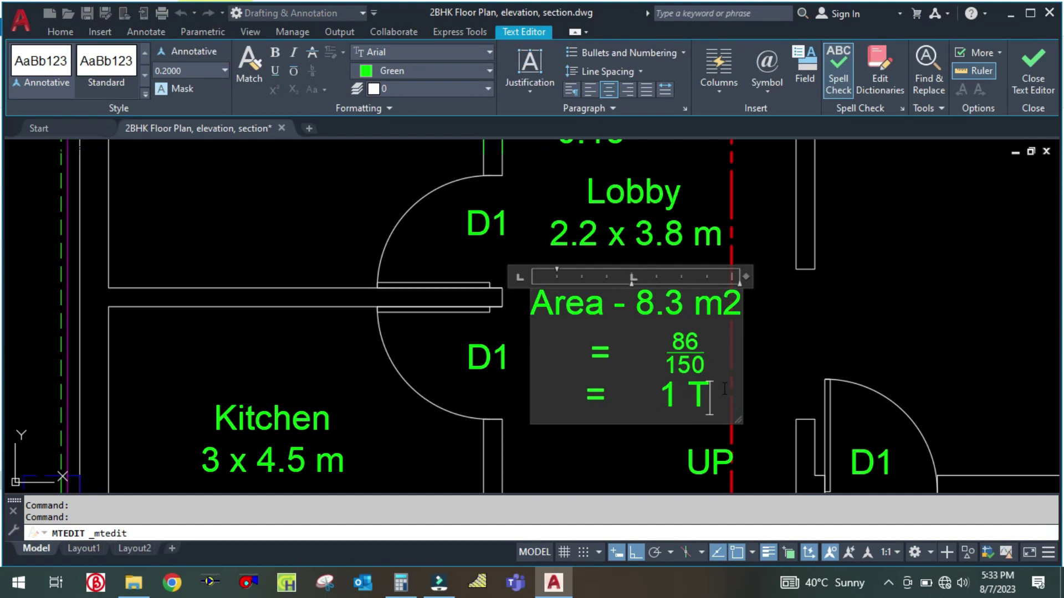
type(".3")
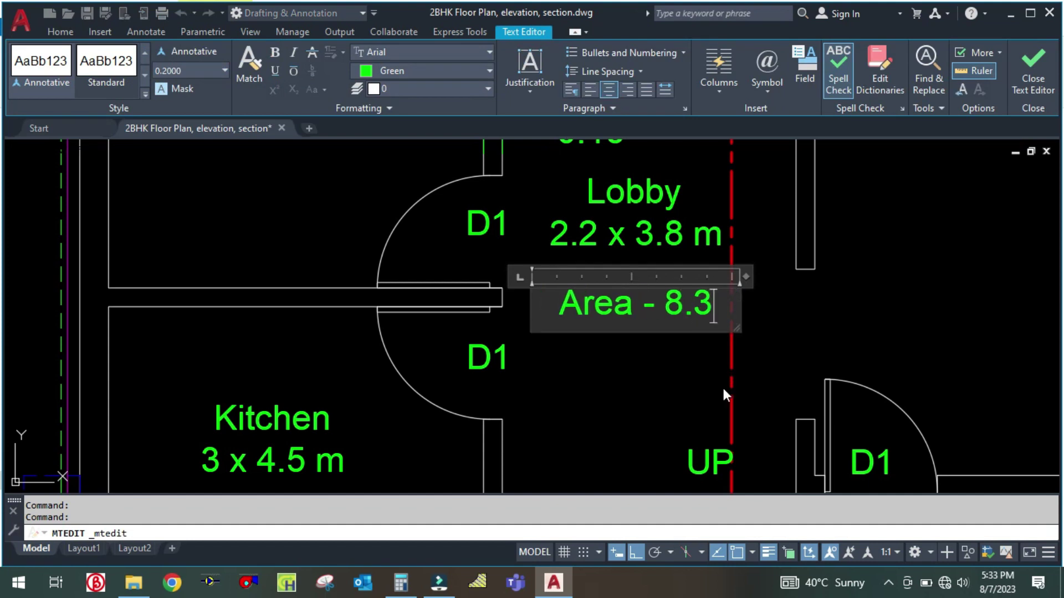
Continue the Lobby's area text with "x 0.07 =" and multiply 8.3 by 0.07 in Calculator
type(" x 0.07 =")
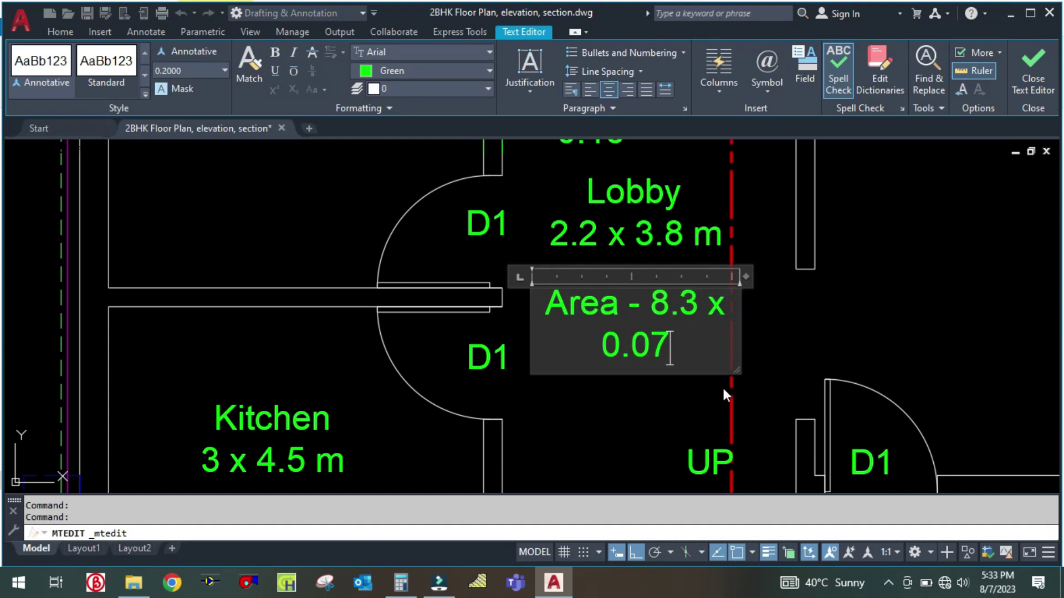
left_click(400, 582)
left_click(284, 252)
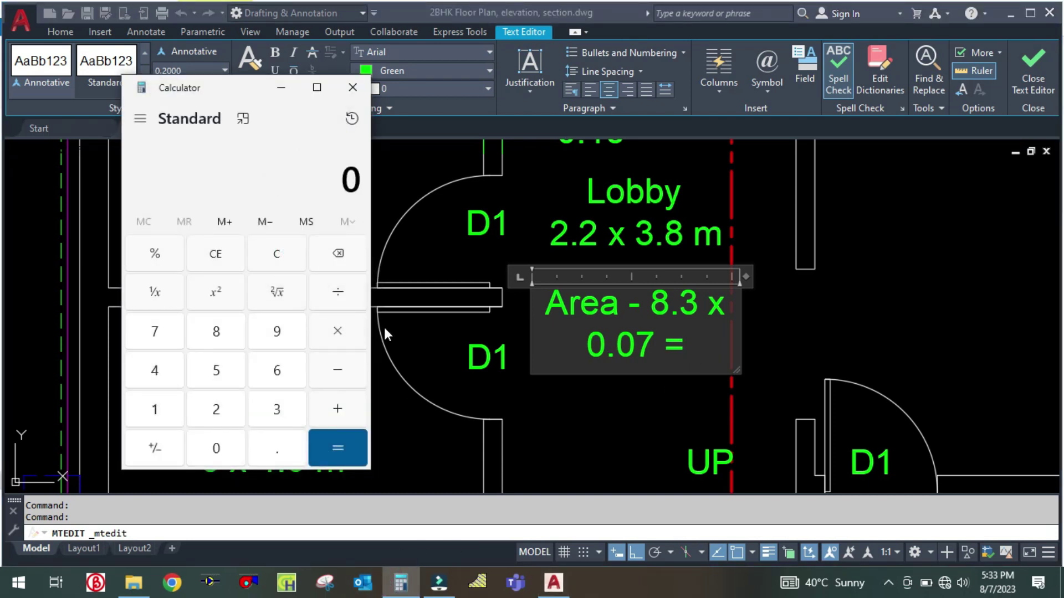
type("8.3")
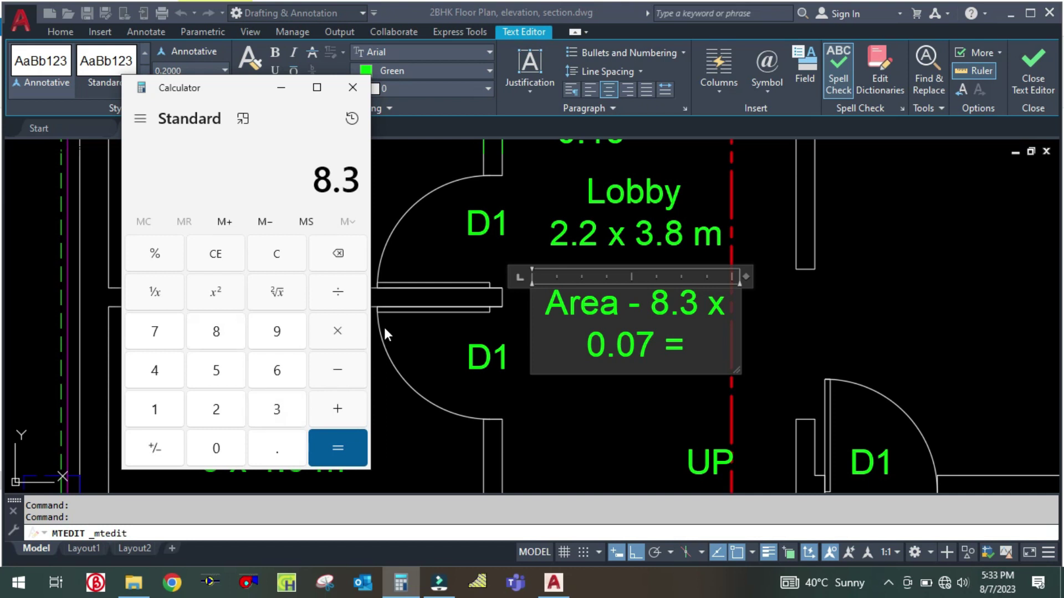
type("*0.07")
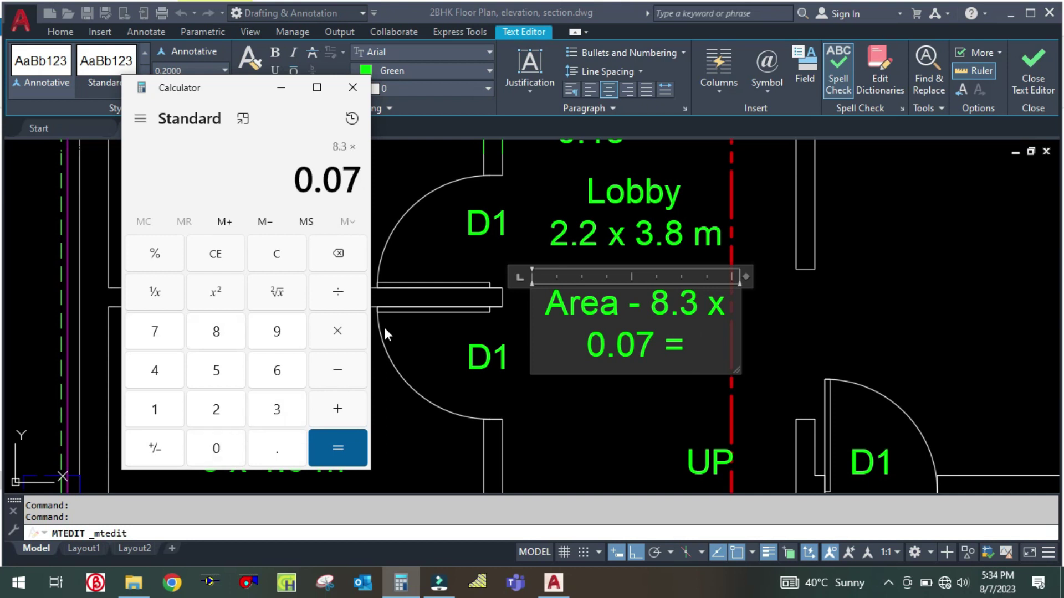
key("Return")
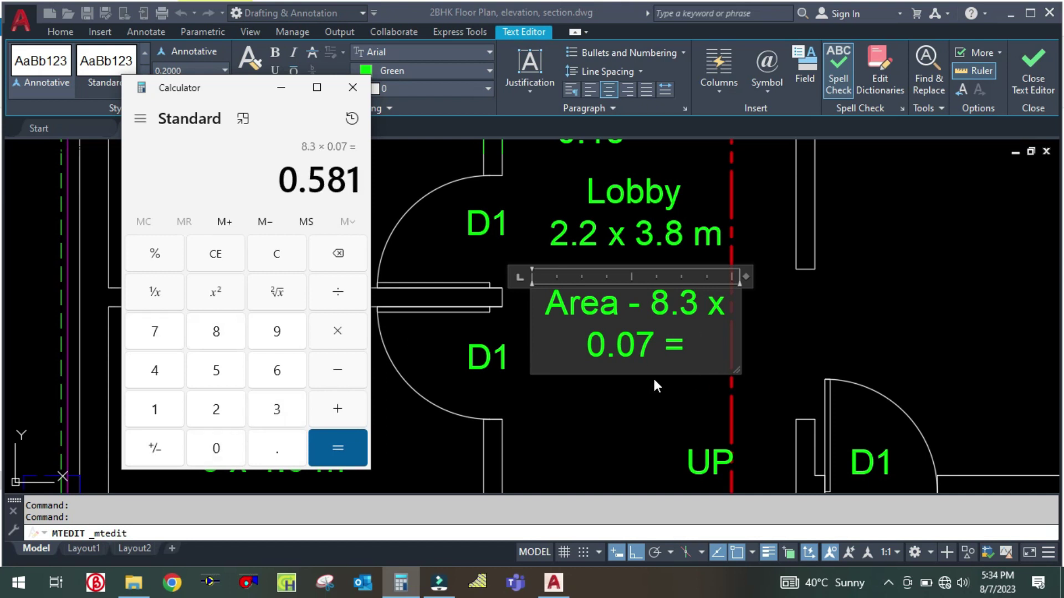
Return to the drawing, complete the Lobby calculation with "0.58 = 1 TR" and finish the text edit
type("0.58")
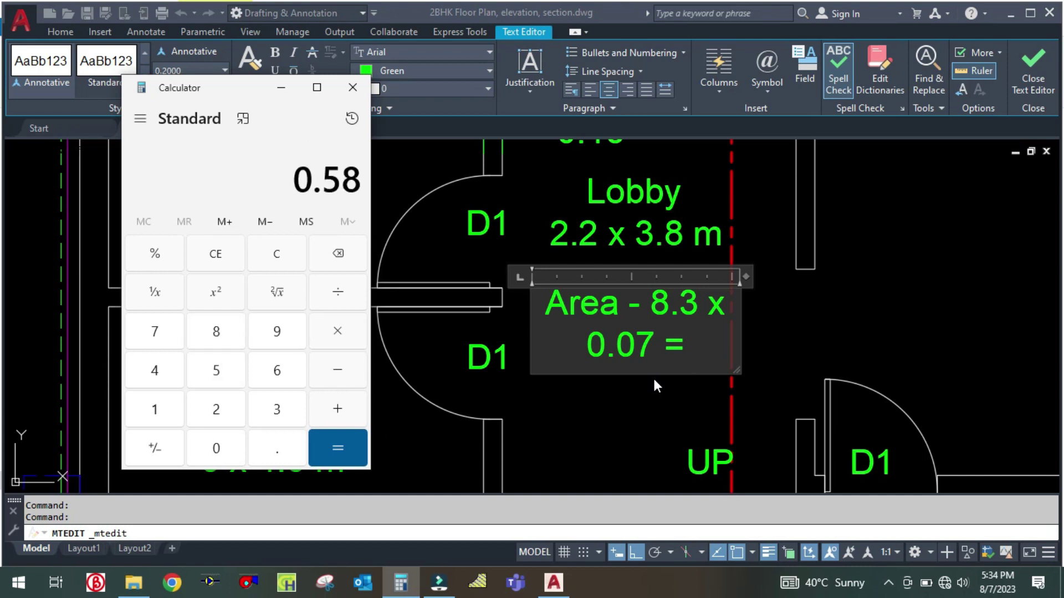
left_click(702, 345)
type("0.58")
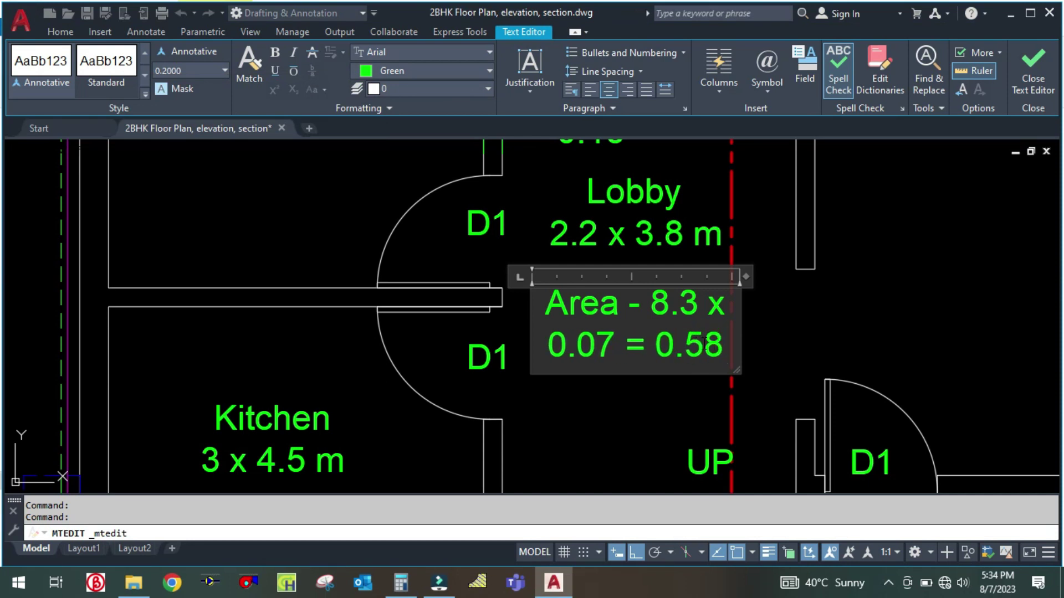
key("Return")
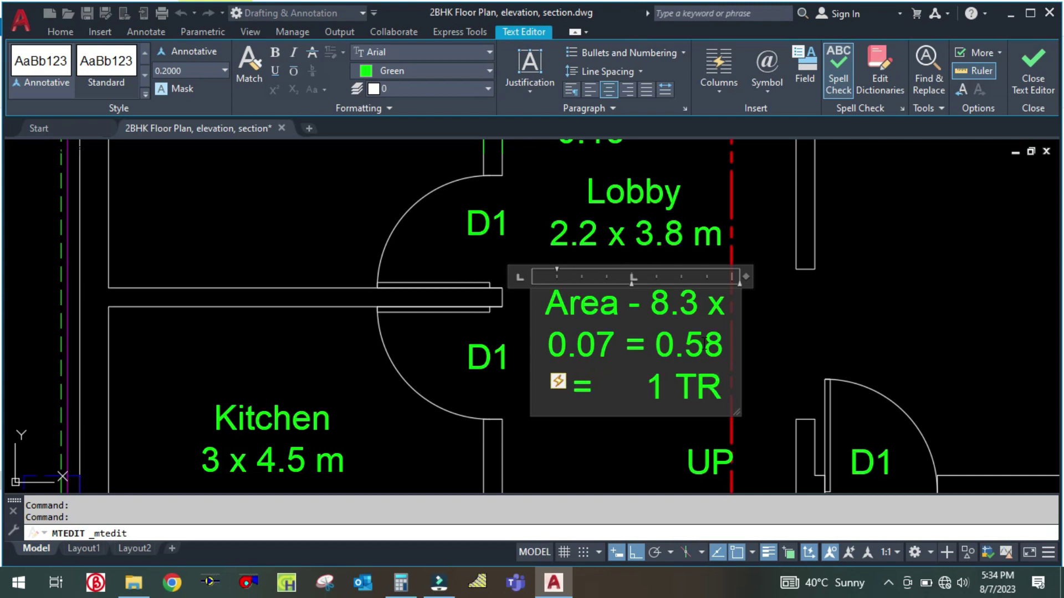
left_click(923, 348)
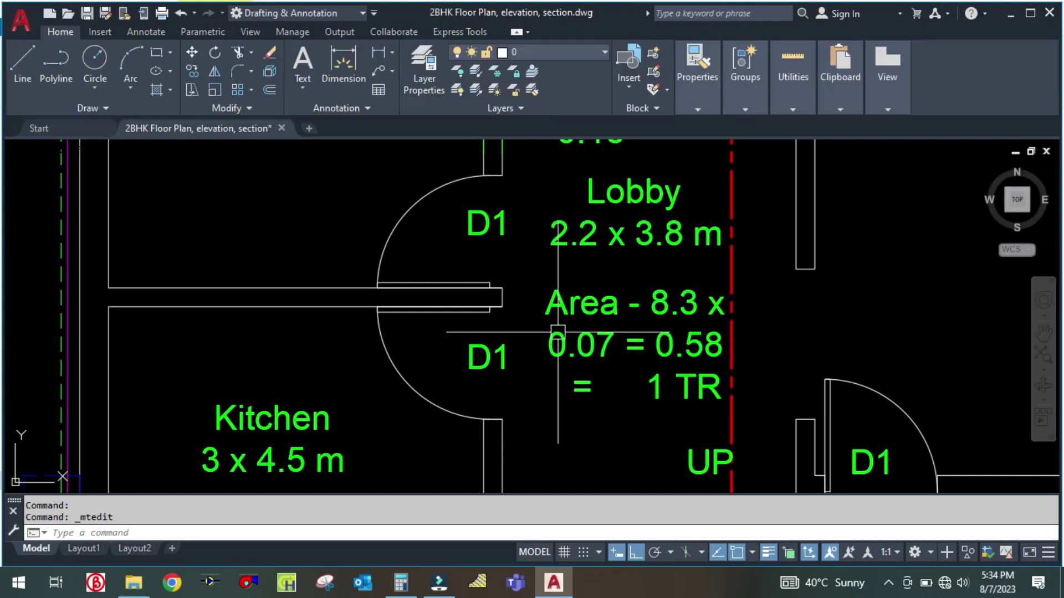
Review the area-times-factor calculations for the Bed Room, Kitchen, Lobby and Living Room against the factor note beside the plan
scroll(536, 348, "down", 6)
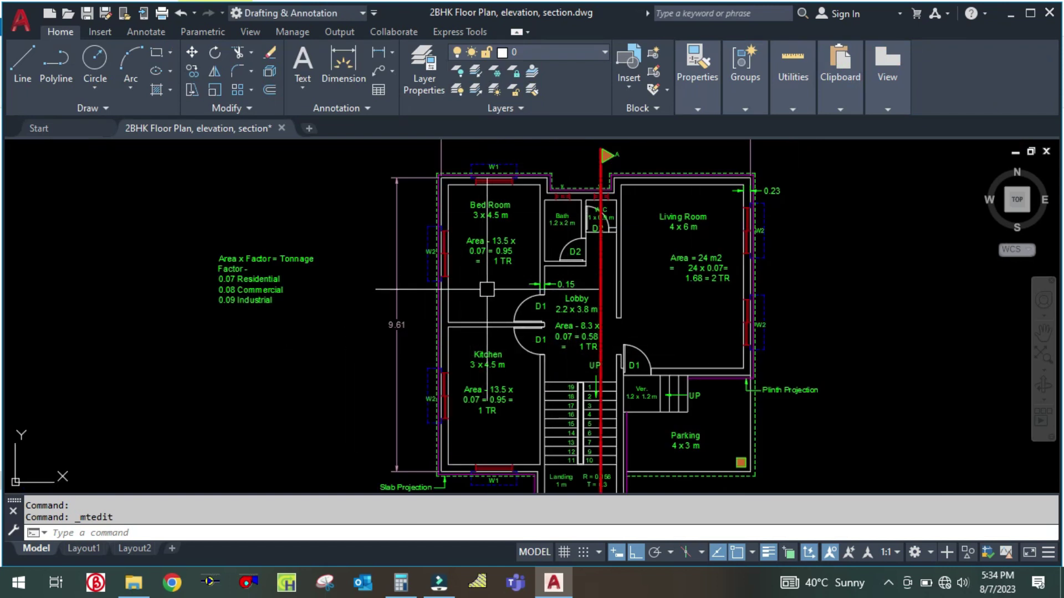
scroll(517, 215, "up", 2)
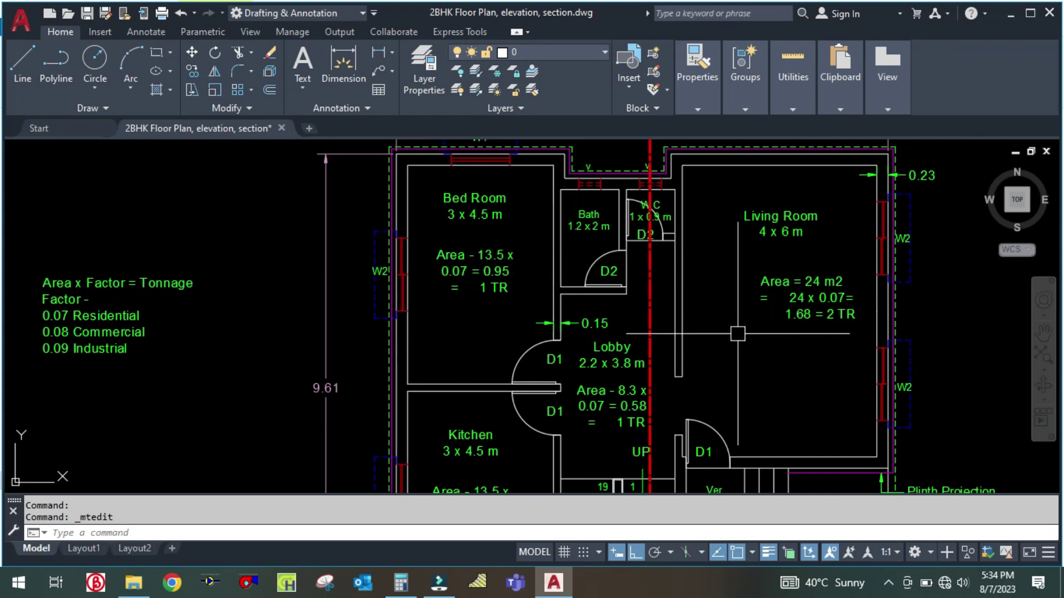
scroll(732, 349, "down", 1)
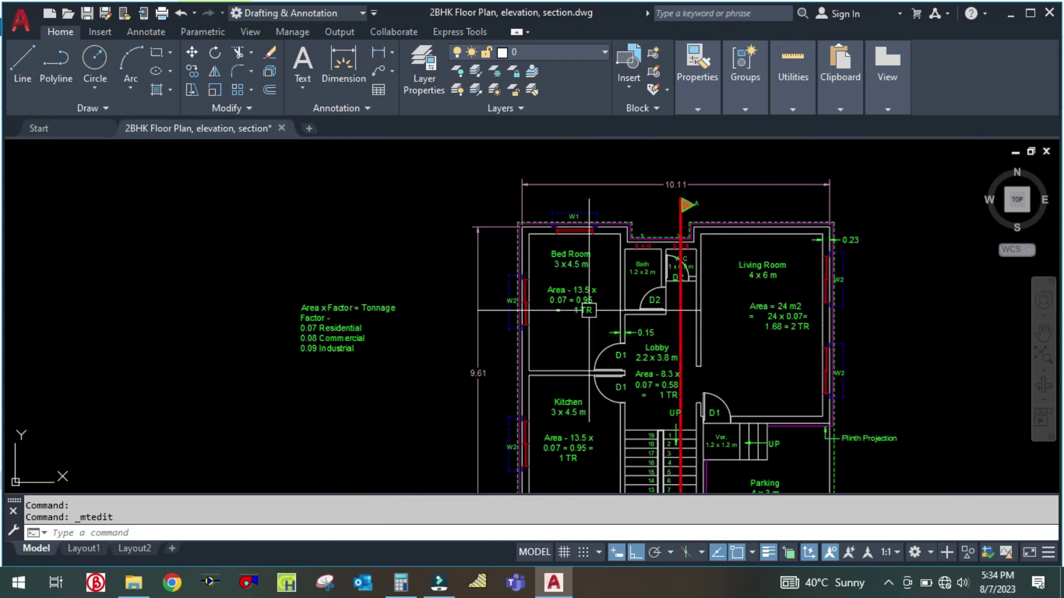
scroll(589, 311, "down", 2)
scroll(541, 315, "up", 2)
left_click_drag(562, 240, 595, 314)
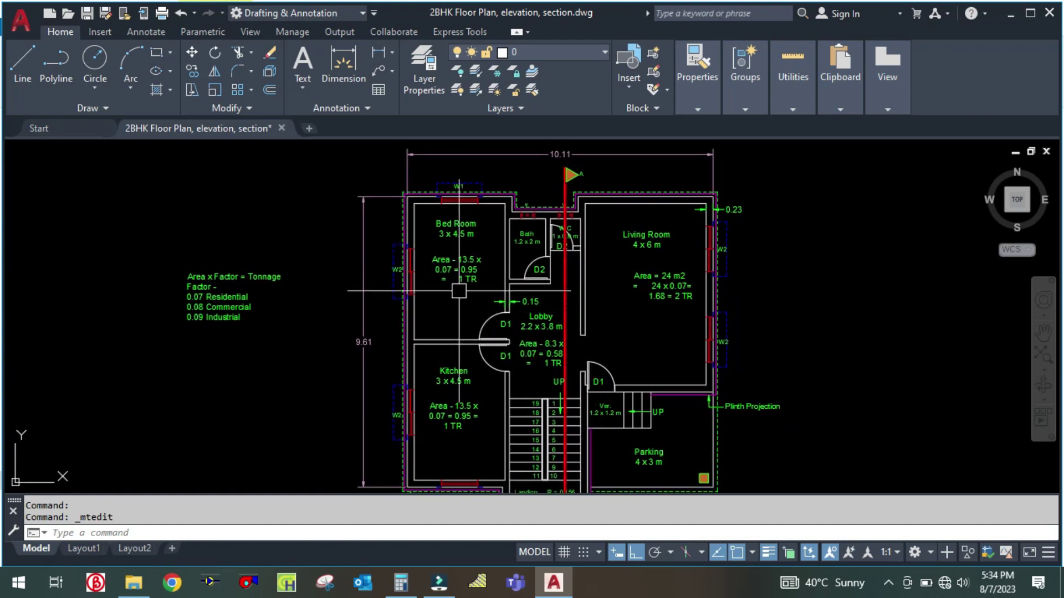
scroll(410, 269, "up", 2)
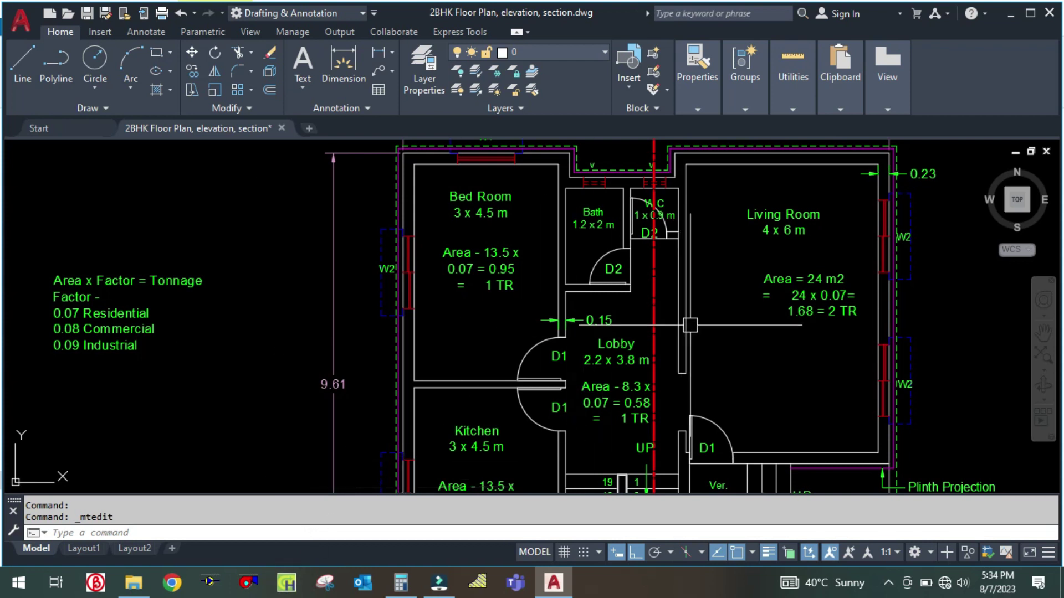
scroll(690, 325, "down", 4)
scroll(696, 302, "up", 3)
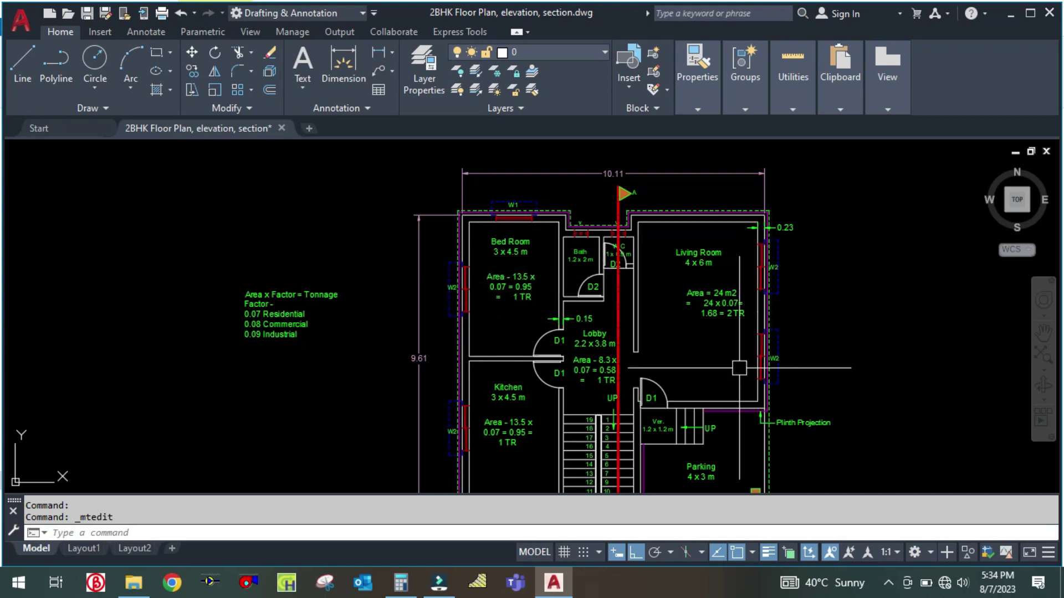
scroll(664, 318, "up", 4)
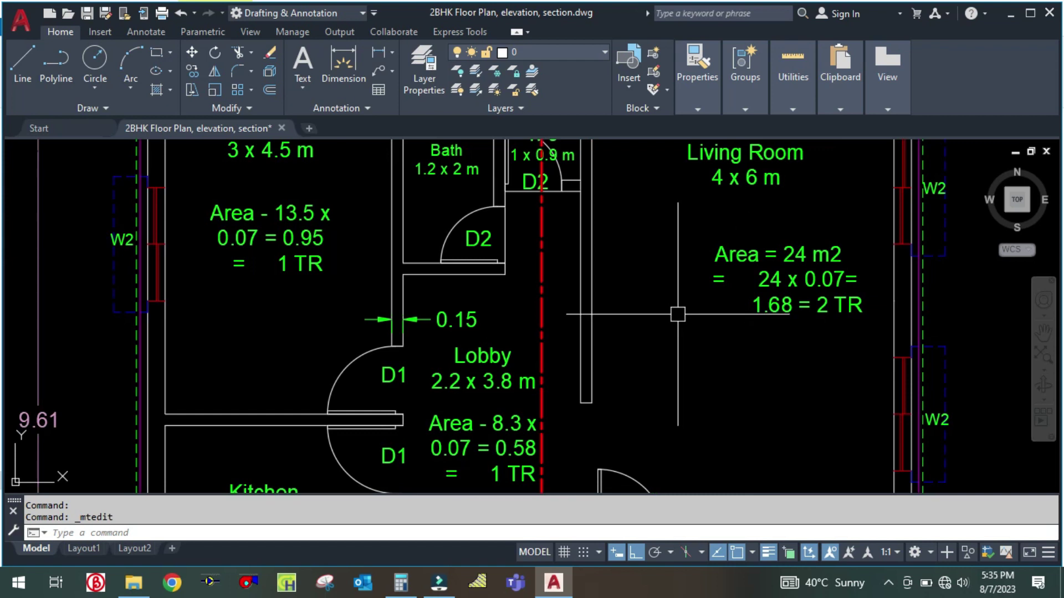
scroll(677, 315, "down", 2)
left_click_drag(647, 379, 624, 360)
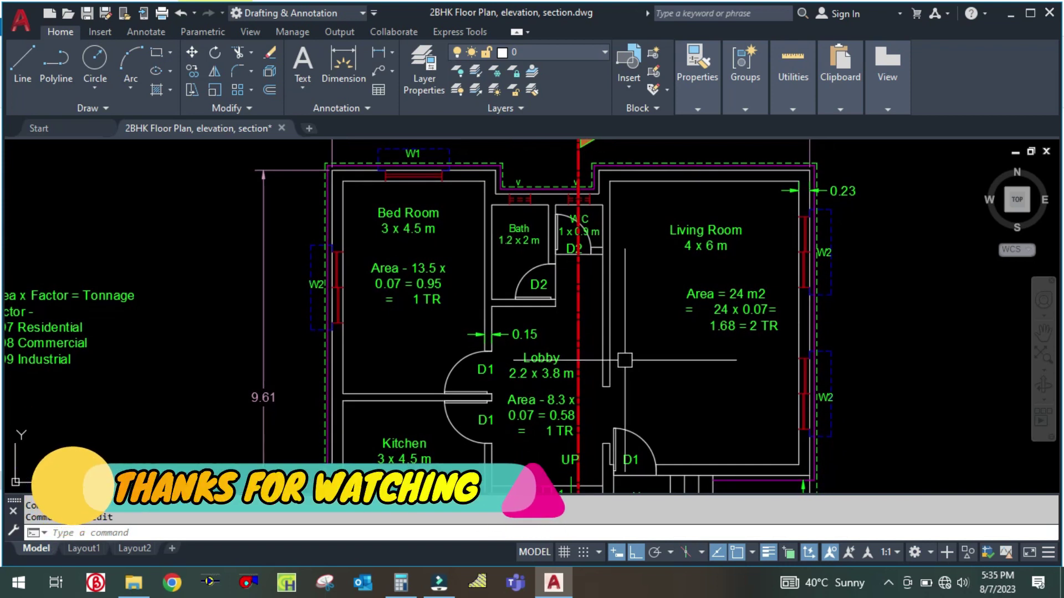